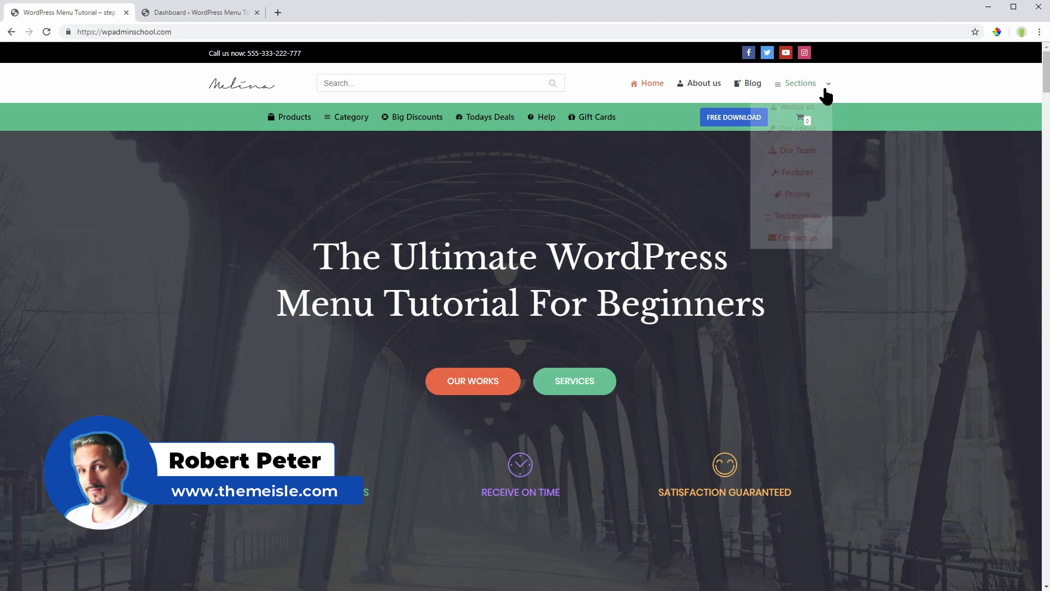
Jump to the Our Focus and Our Team sections, then preview the mobile header's menu icon
left_click(815, 110)
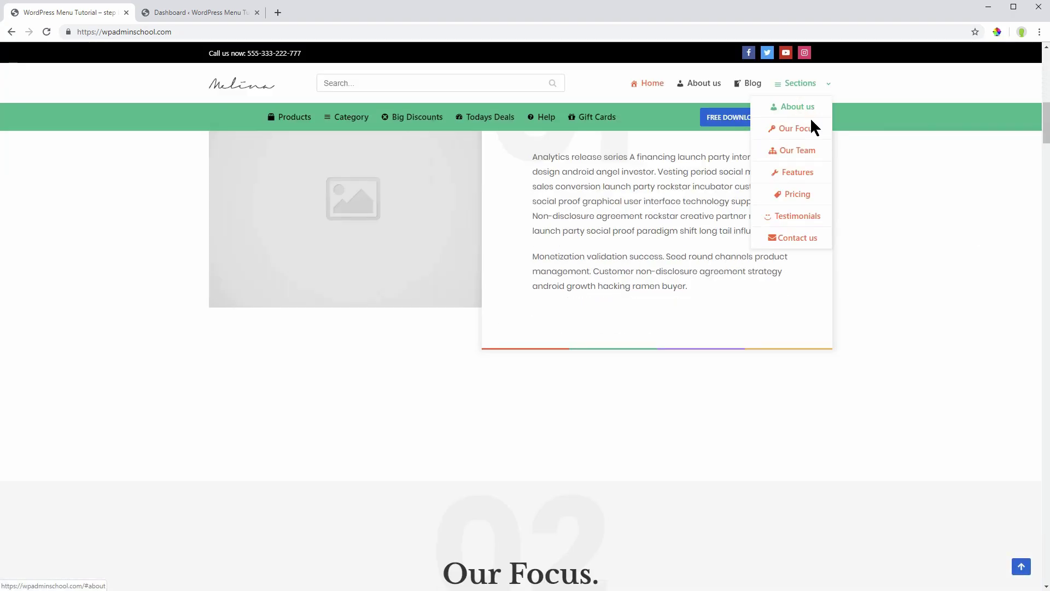
left_click(809, 131)
left_click(797, 152)
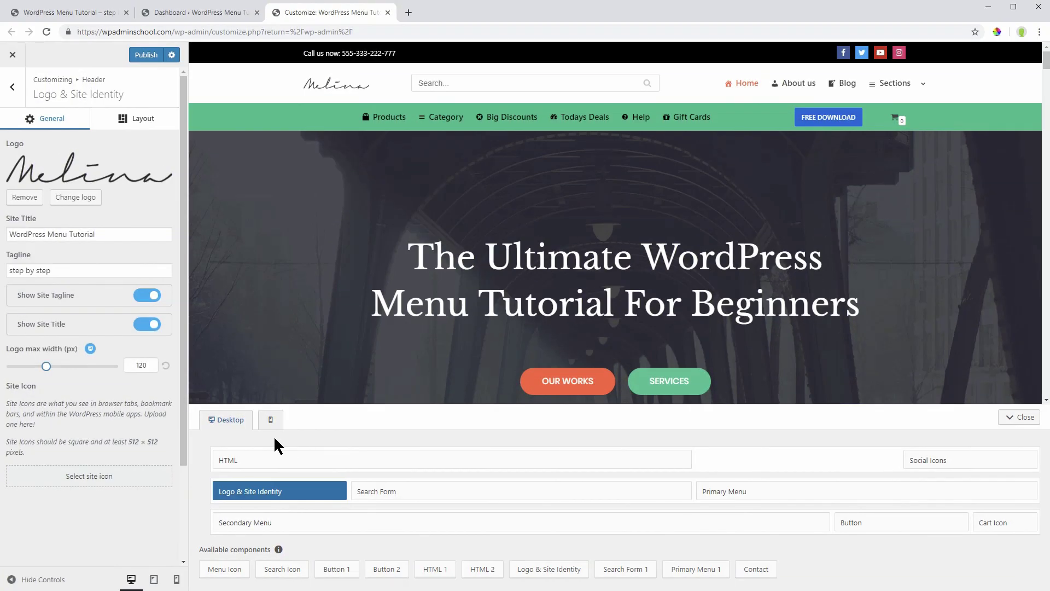
left_click(271, 417)
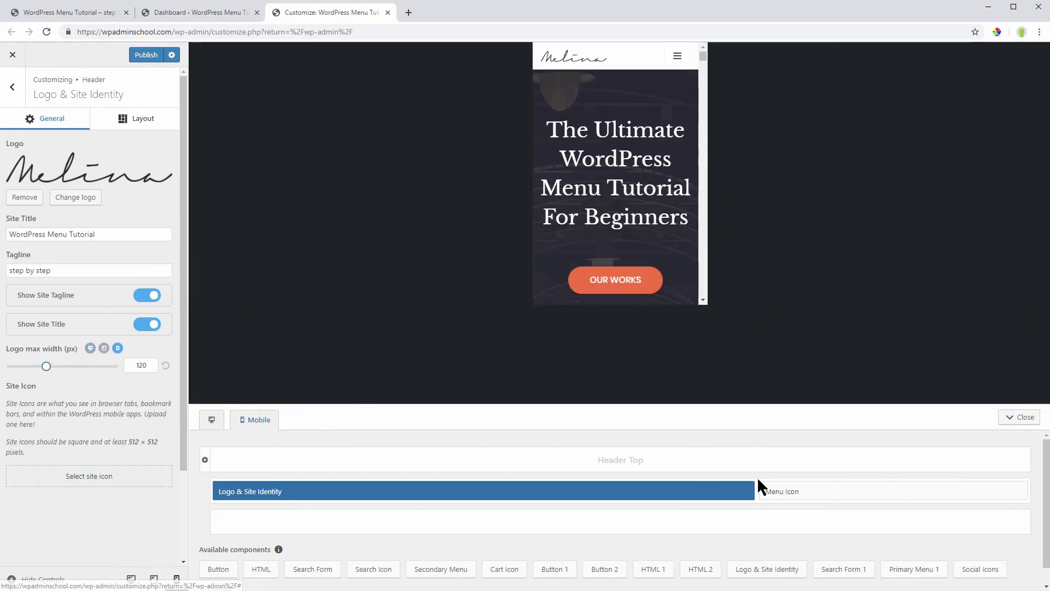
left_click(821, 489)
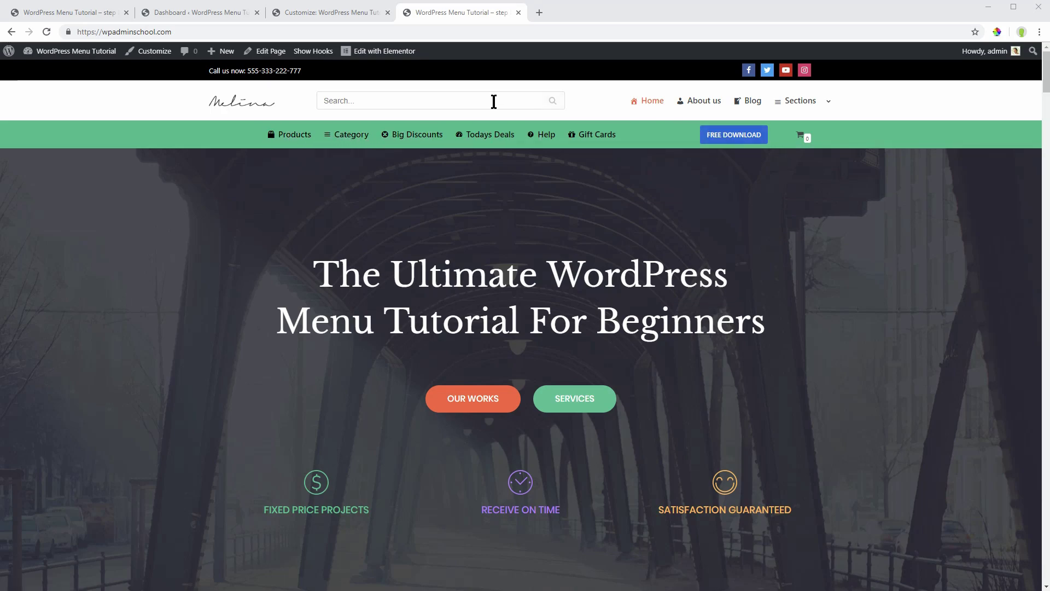
Focus the search field, visit About, Our Team and Features, then select the footer credit text
left_click(492, 101)
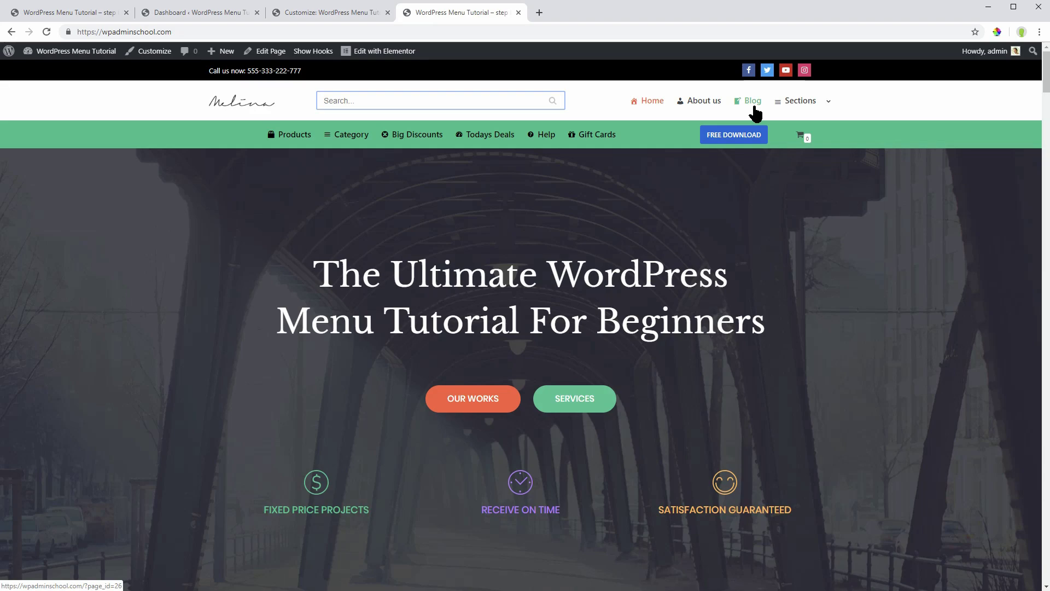
mouse_move(800, 100)
left_click(796, 124)
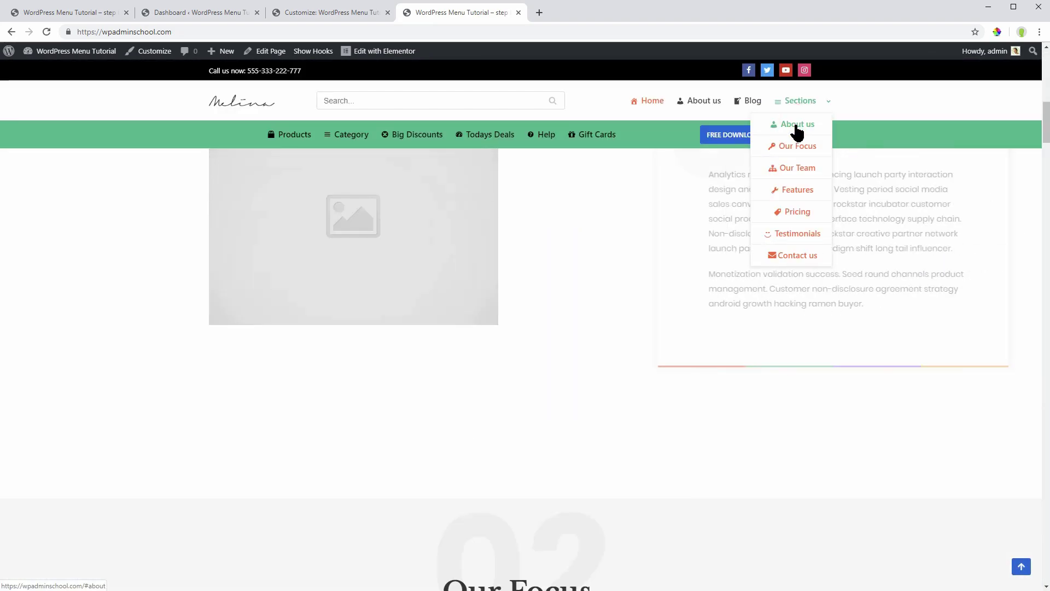
left_click(796, 164)
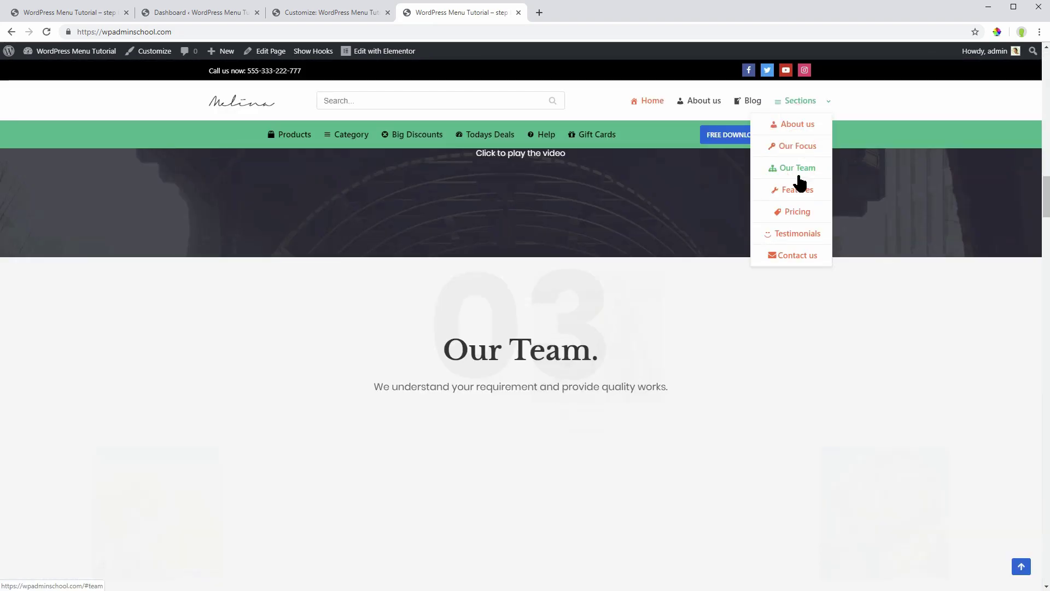
left_click(798, 189)
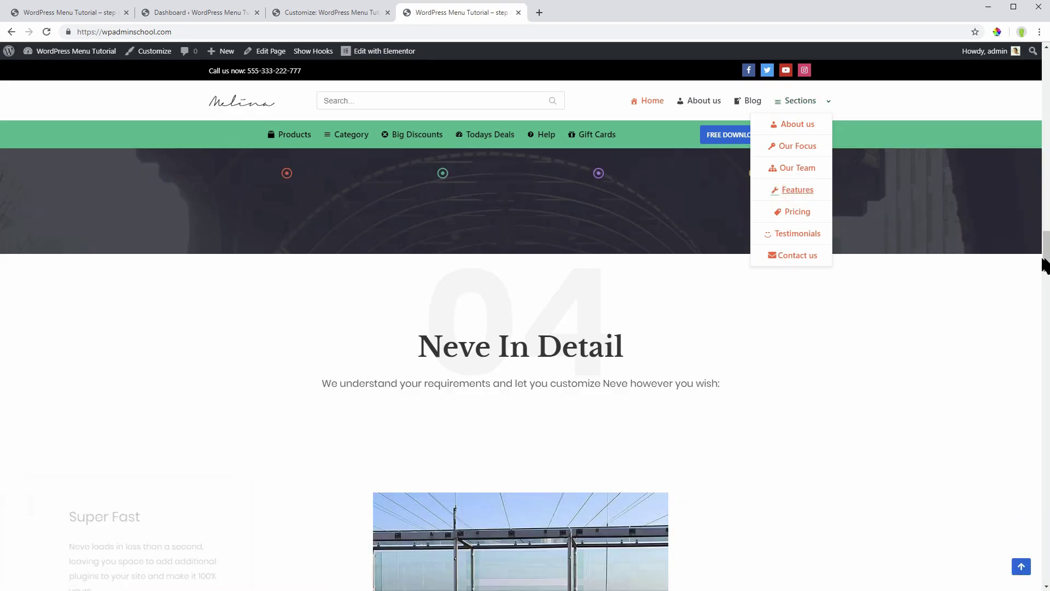
left_click_drag(1043, 258, 1047, 365)
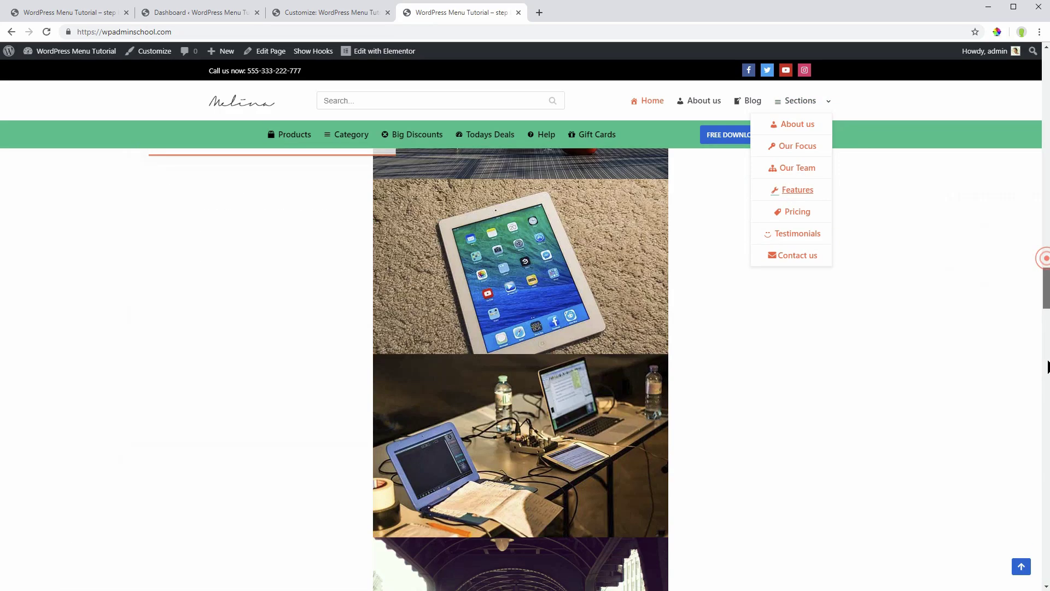
scroll(662, 505, "down", 10)
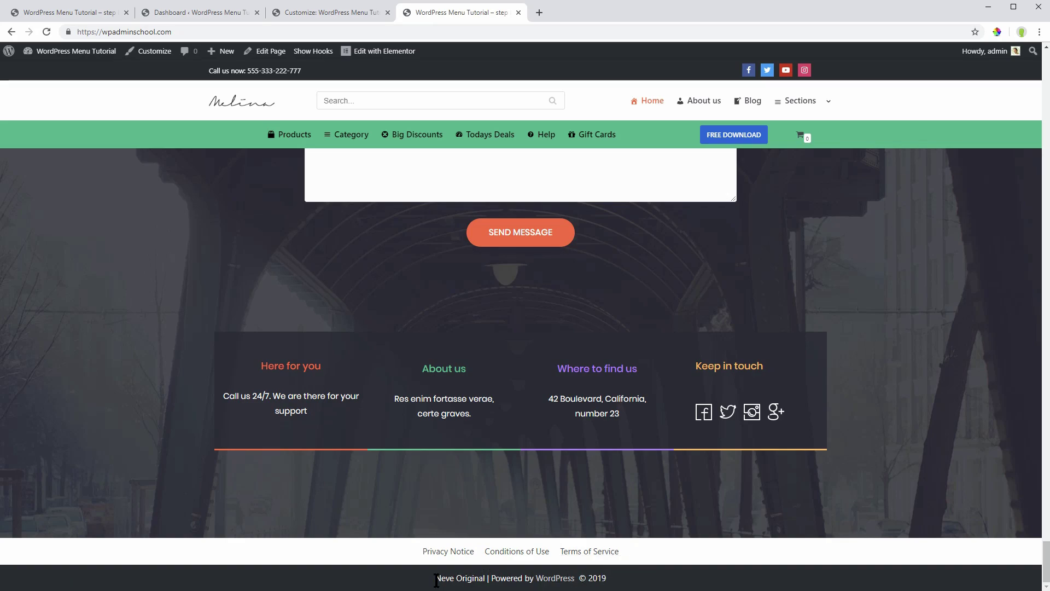
left_click_drag(436, 579, 610, 585)
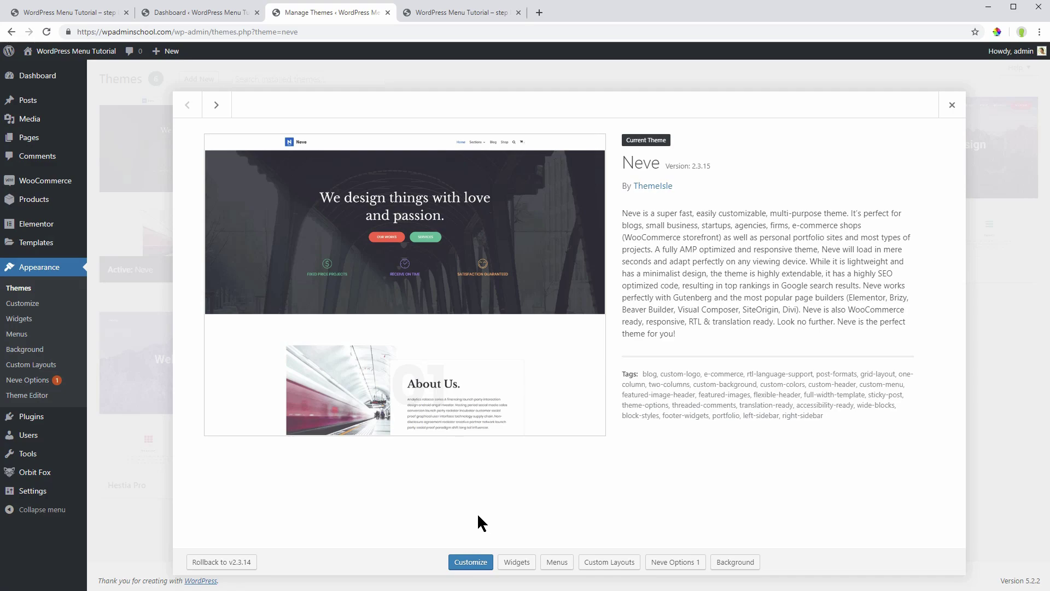
Add the Contact component to the Neve header's top row and view its settings
left_click(468, 563)
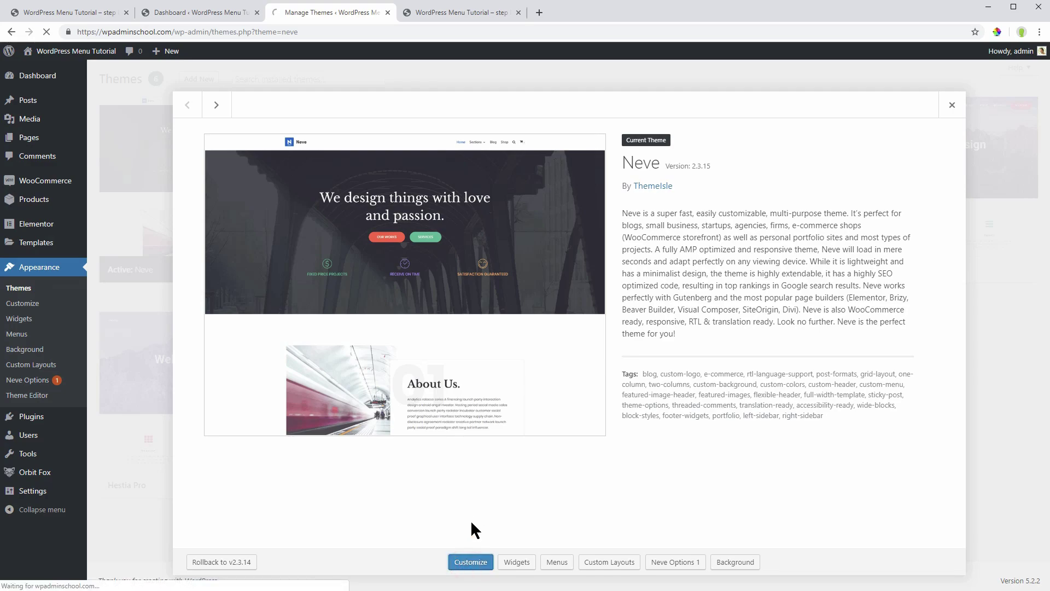
left_click(169, 199)
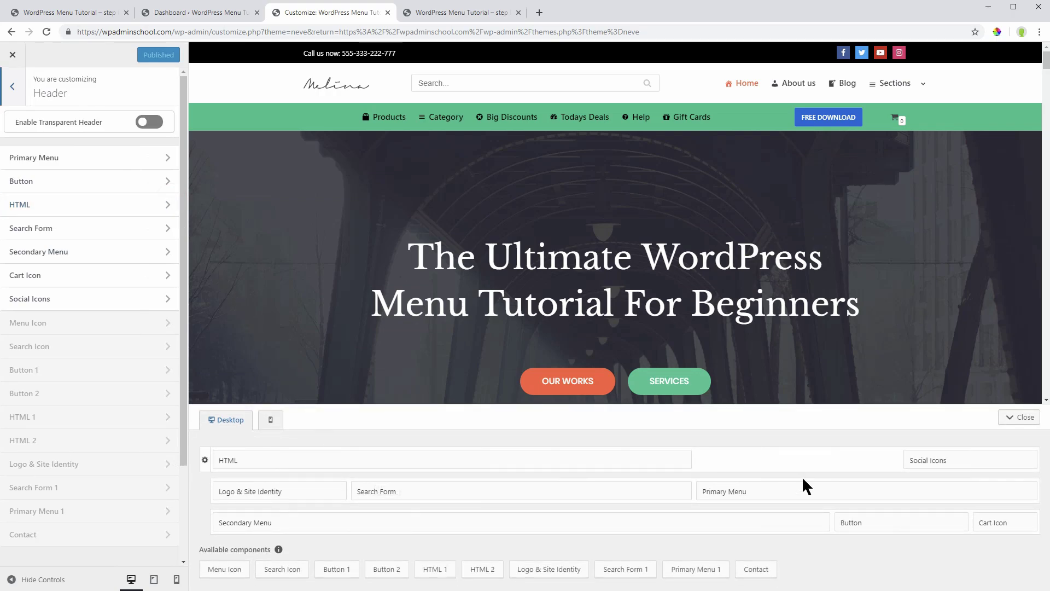
left_click_drag(757, 569, 775, 461)
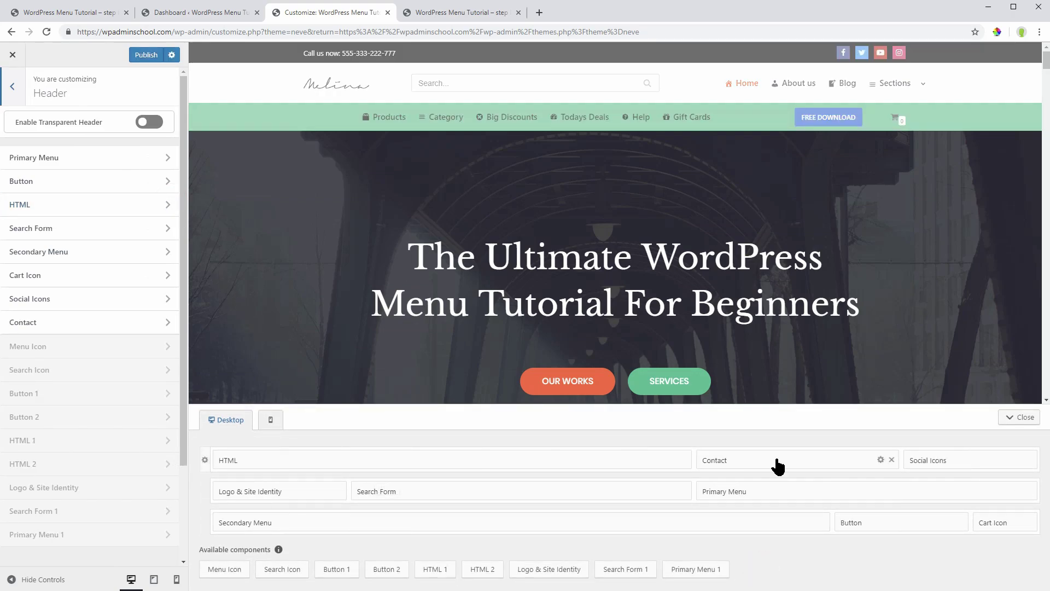
left_click(775, 462)
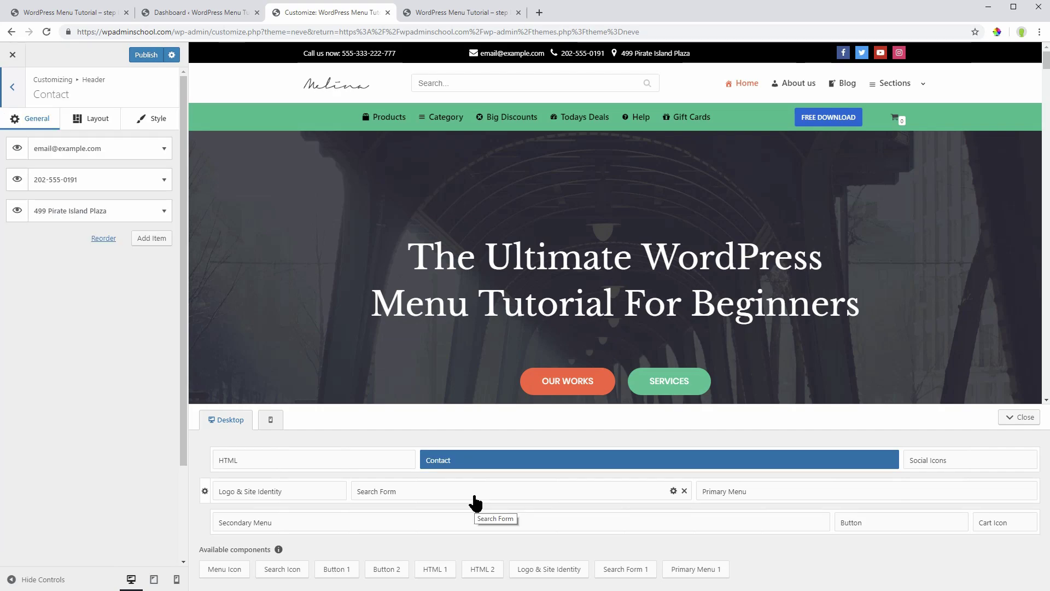
left_click(12, 88)
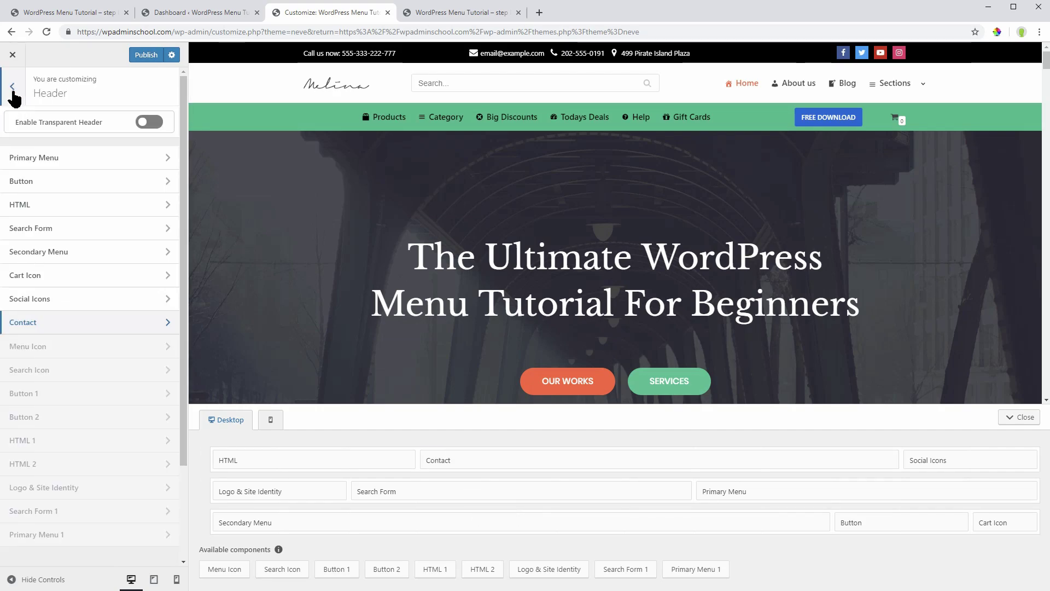
Inspect the footer builder's bottom, Copyright and top row settings
left_click(159, 225)
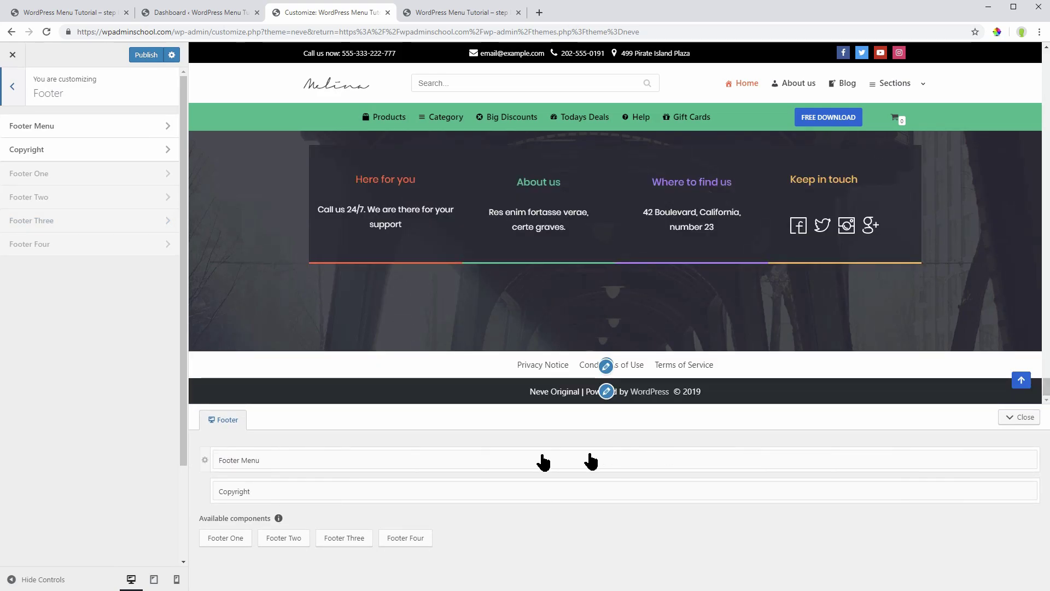
left_click(205, 460)
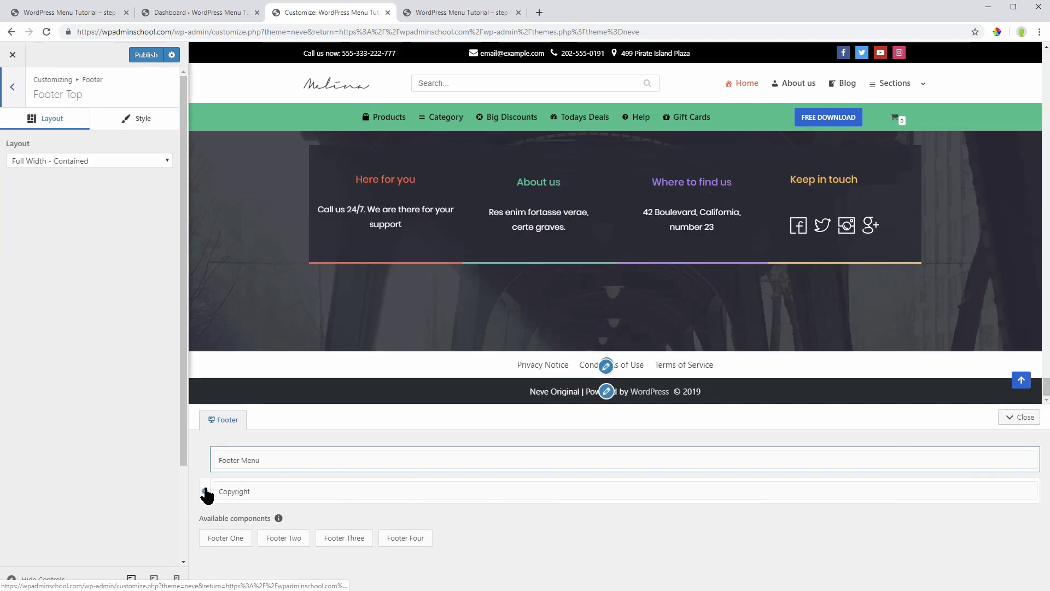
left_click(205, 490)
left_click(205, 460)
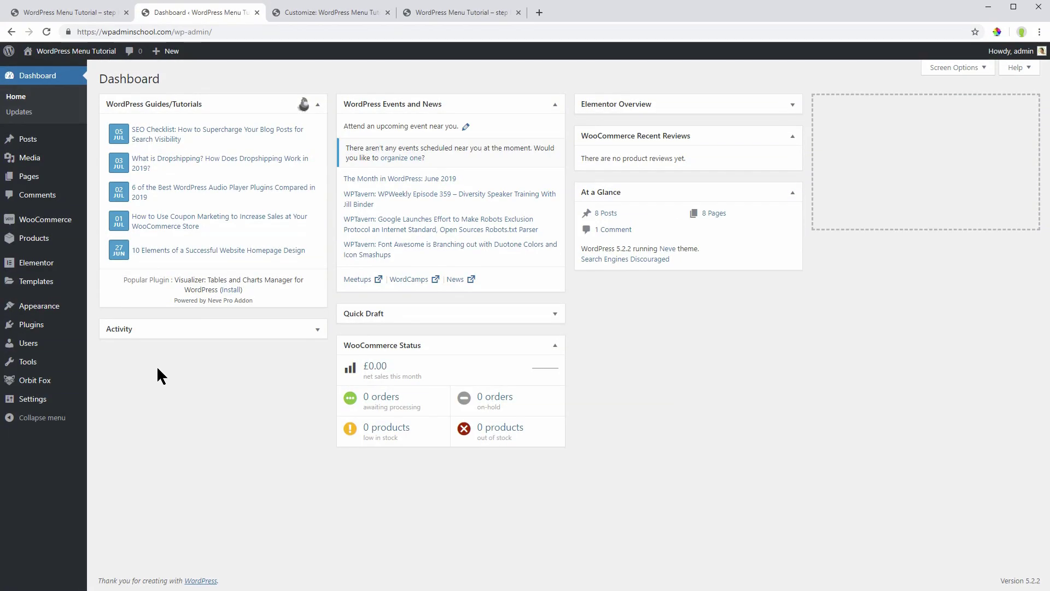
mouse_move(39, 305)
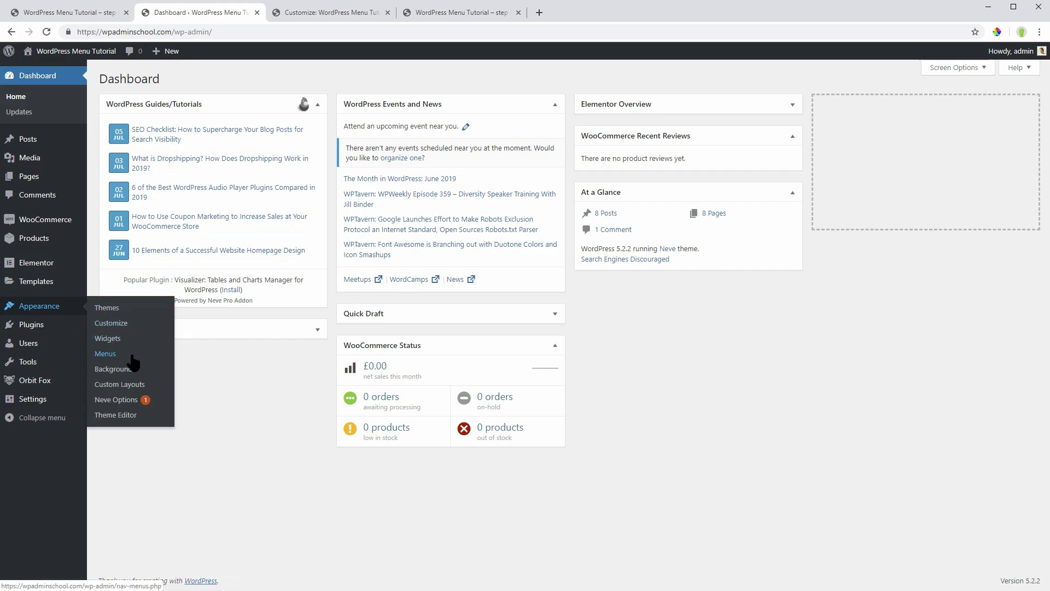
Move About us below Our Focus in the Main menu's Sections submenu and publish
left_click(107, 353)
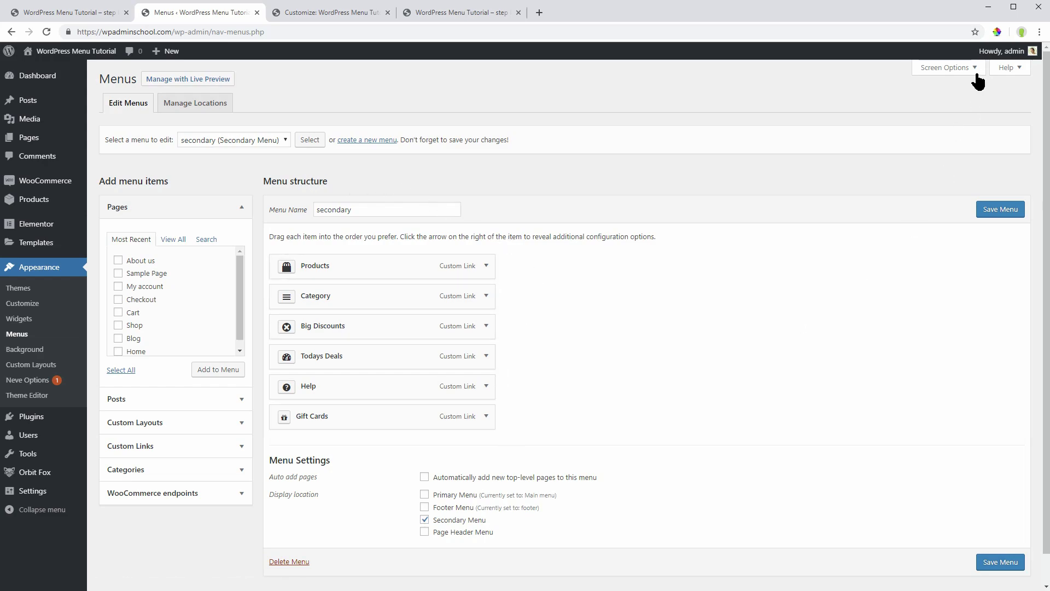
left_click(22, 305)
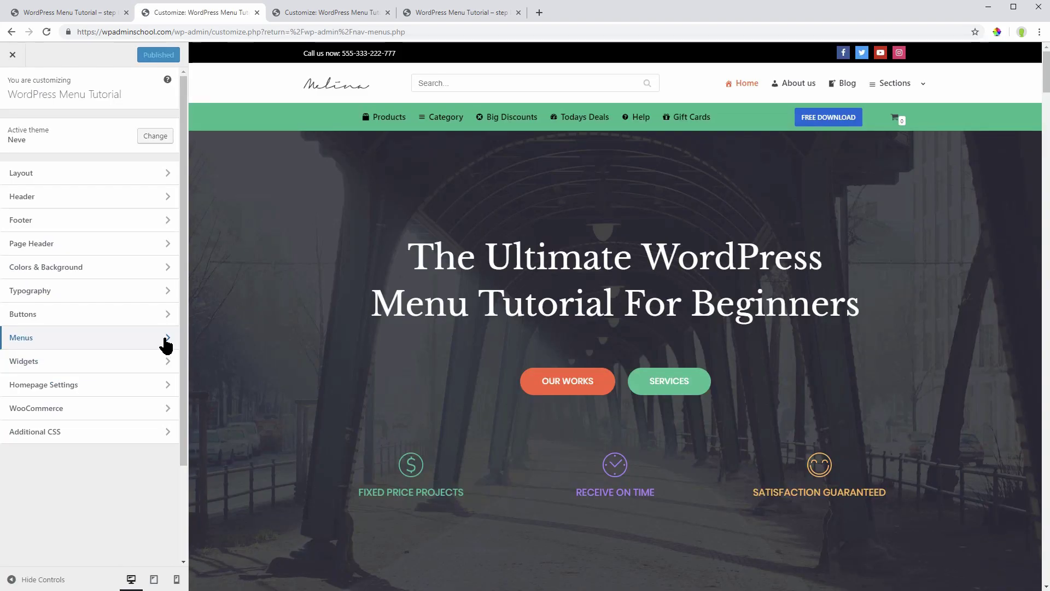
left_click(165, 345)
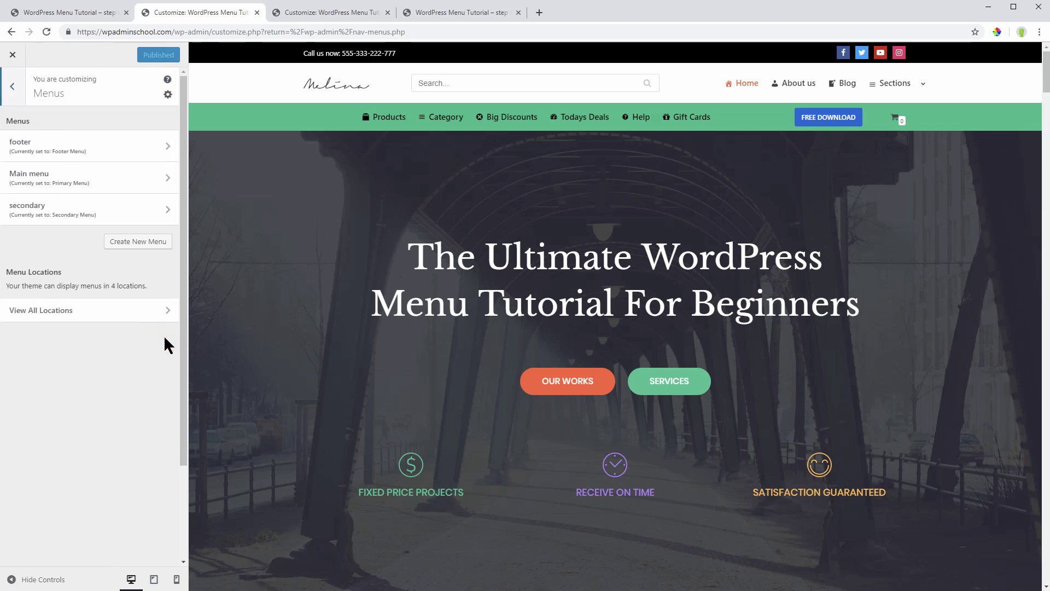
left_click(168, 179)
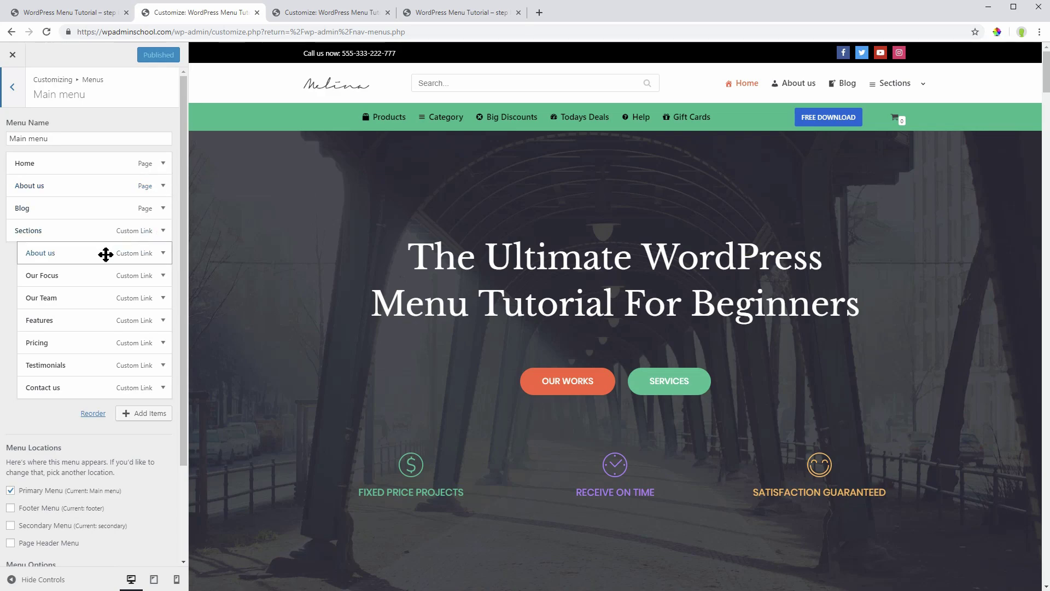
mouse_move(109, 262)
left_mouse_down()
mouse_move(112, 275)
mouse_move(98, 274)
left_mouse_up()
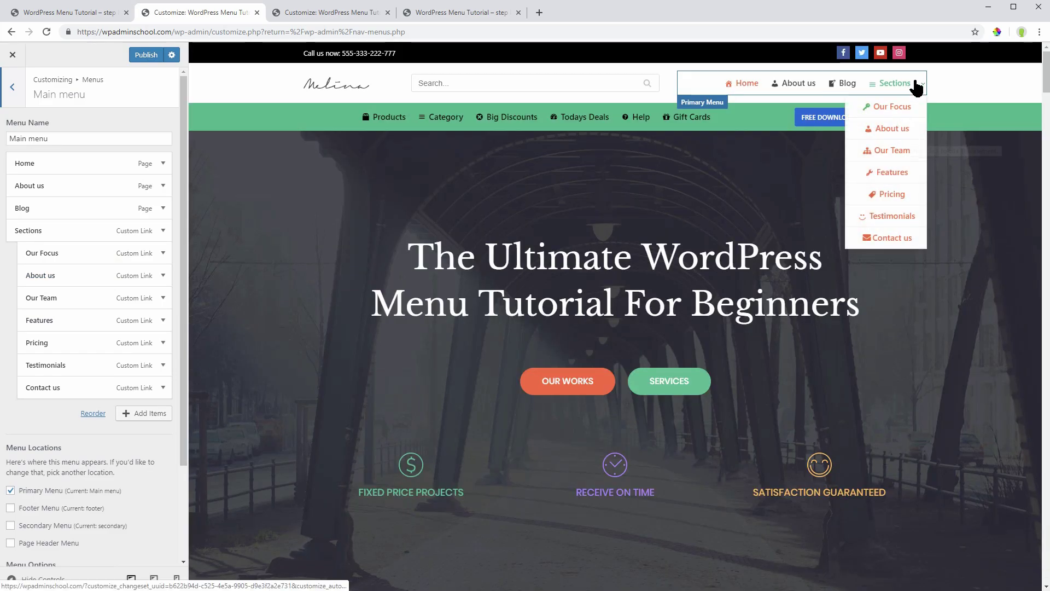
left_click(11, 88)
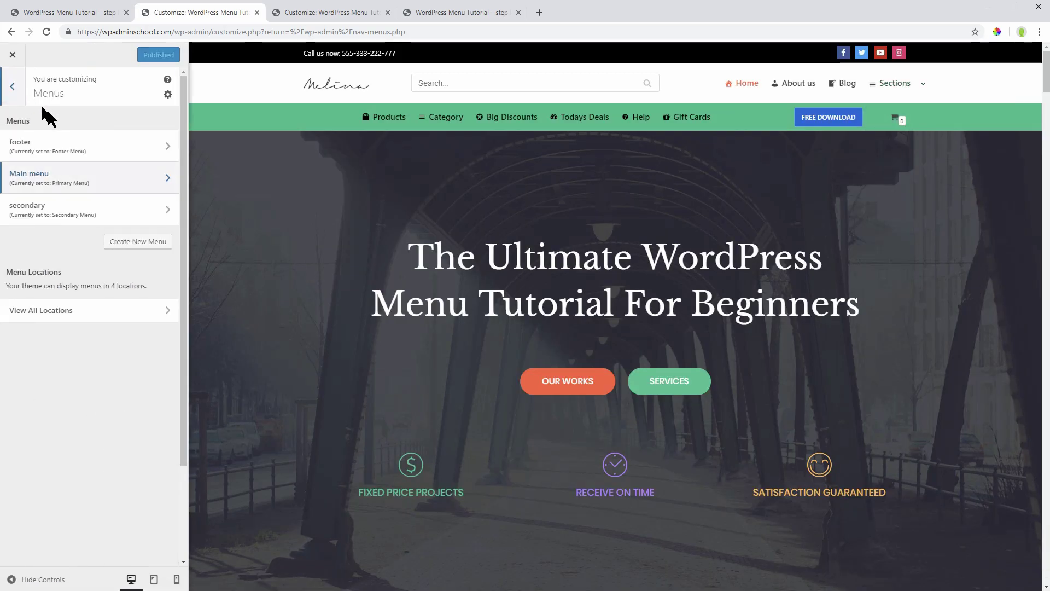
Review the header builder, then the footer builder
left_click(17, 86)
left_click(159, 198)
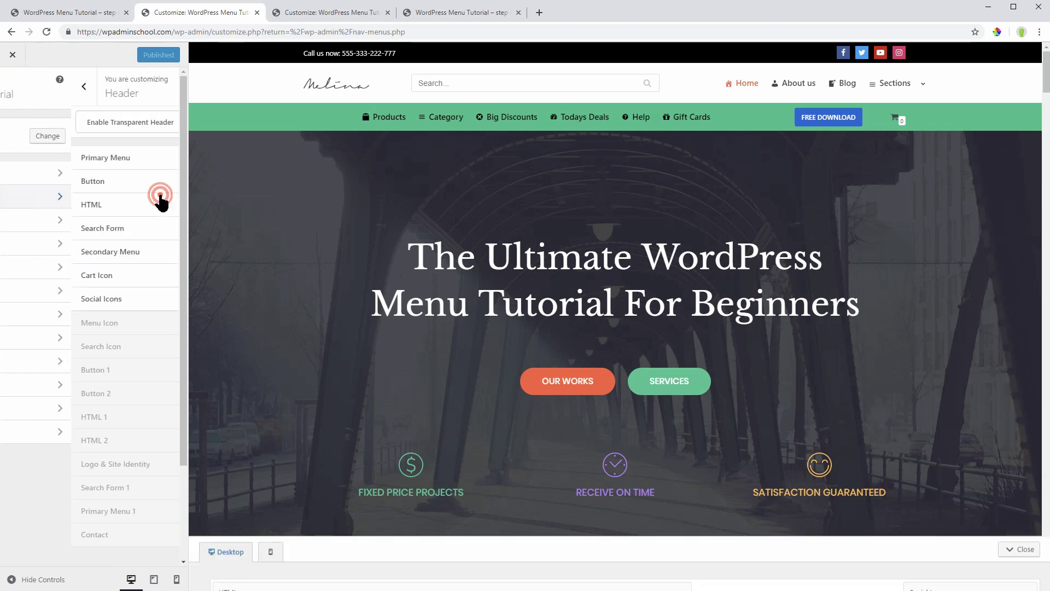
left_click(13, 86)
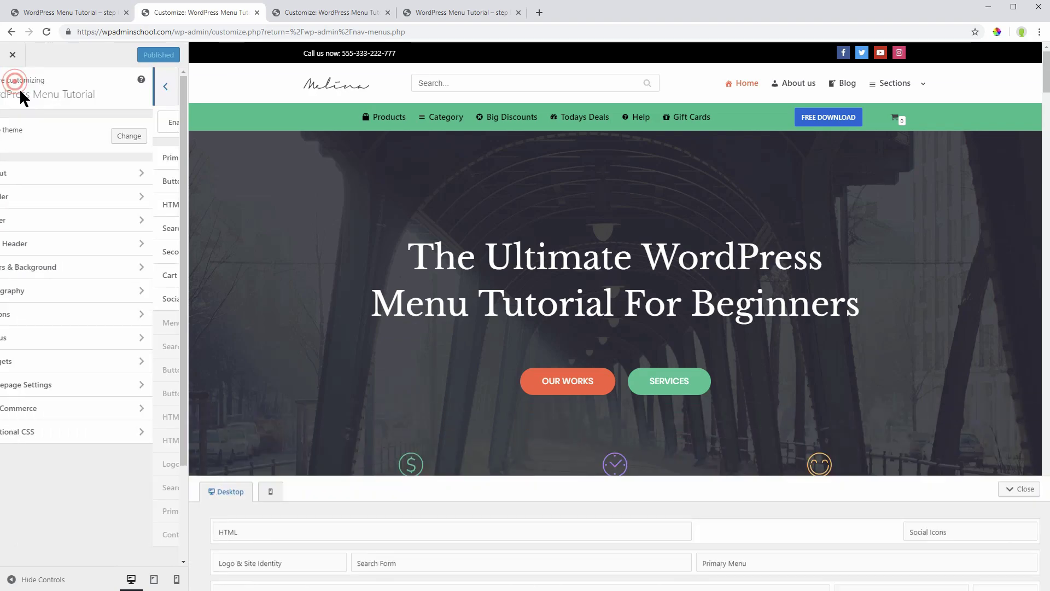
left_click(160, 221)
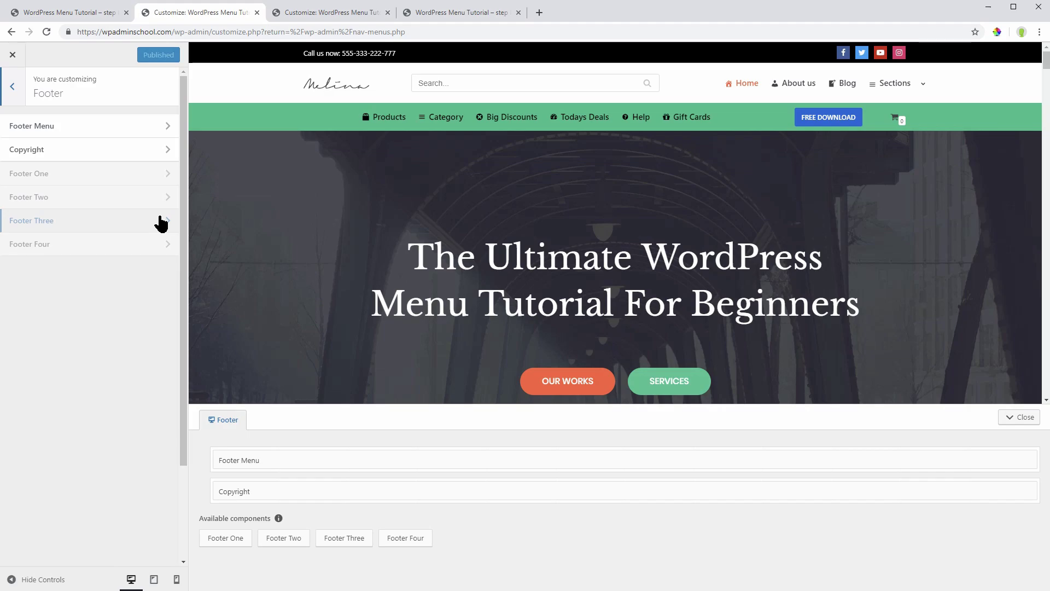
Enable Products, Product categories and Product tags sources, and check the menu locations
left_click(12, 54)
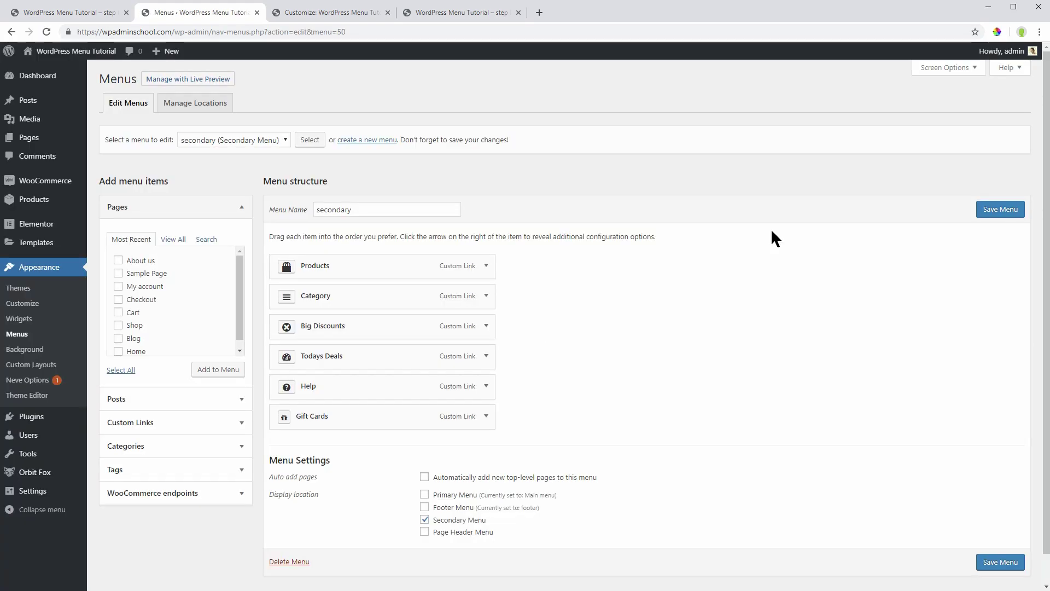
left_click(960, 67)
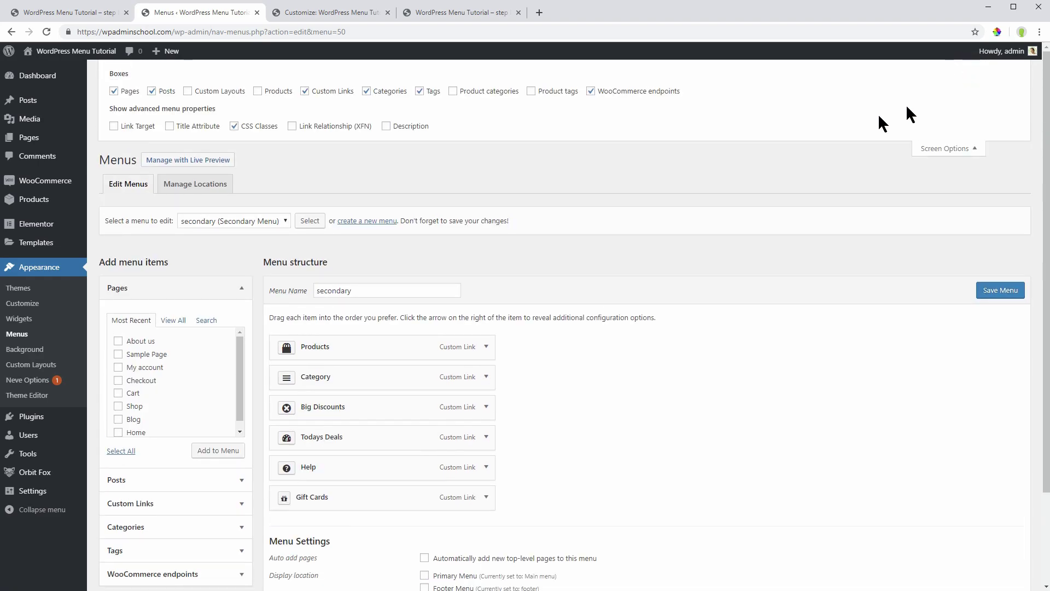
left_click(258, 91)
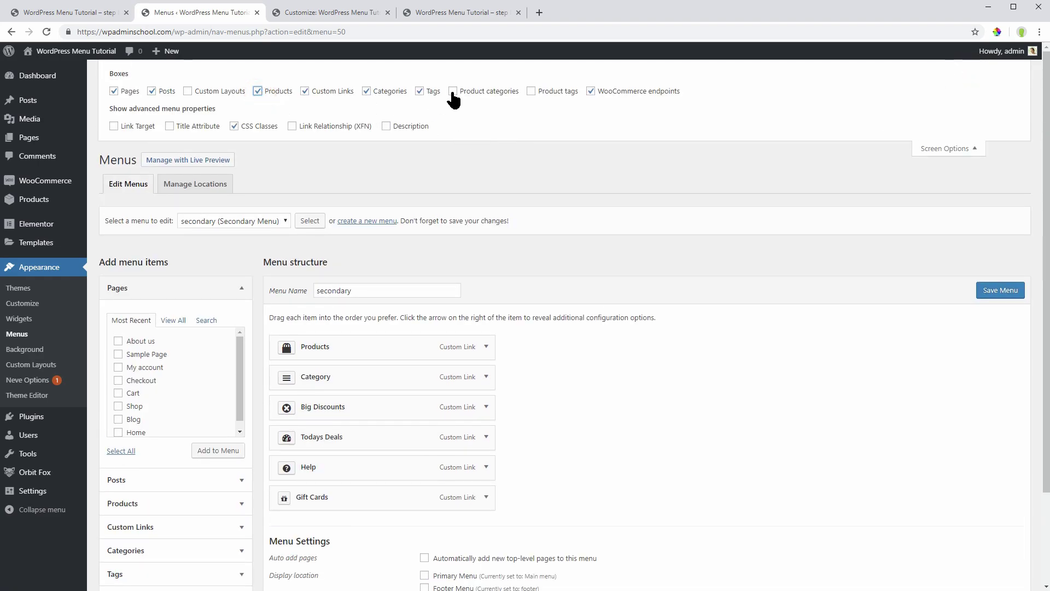
left_click(451, 91)
left_click(530, 91)
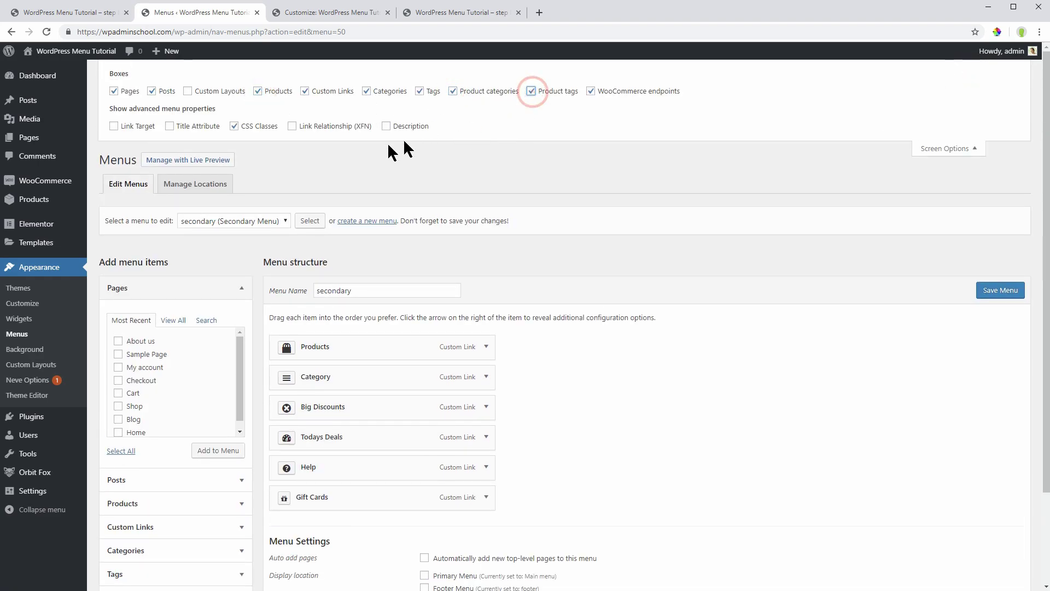
left_click(181, 187)
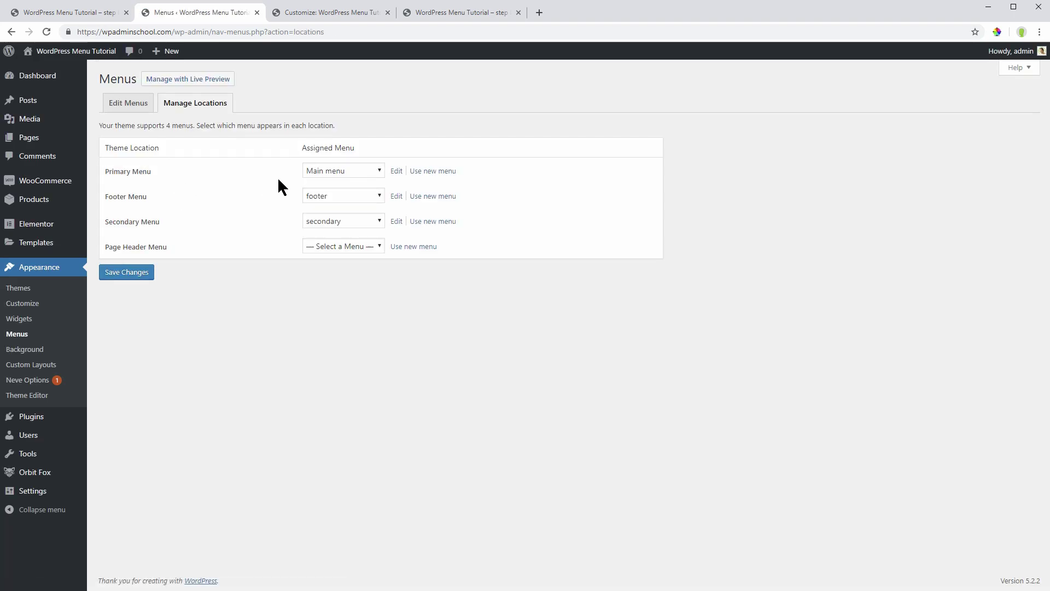
left_click(132, 110)
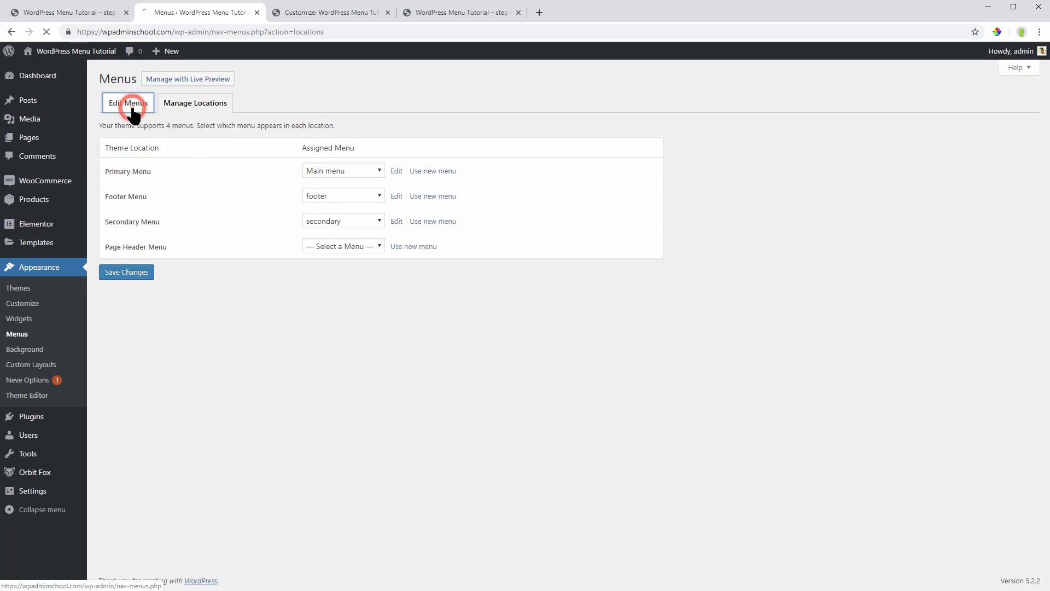
Load Main menu (Primary Menu) and peek at the Posts, Custom Links, Categories and Tags panels
left_click(215, 140)
left_click(224, 171)
left_click(313, 141)
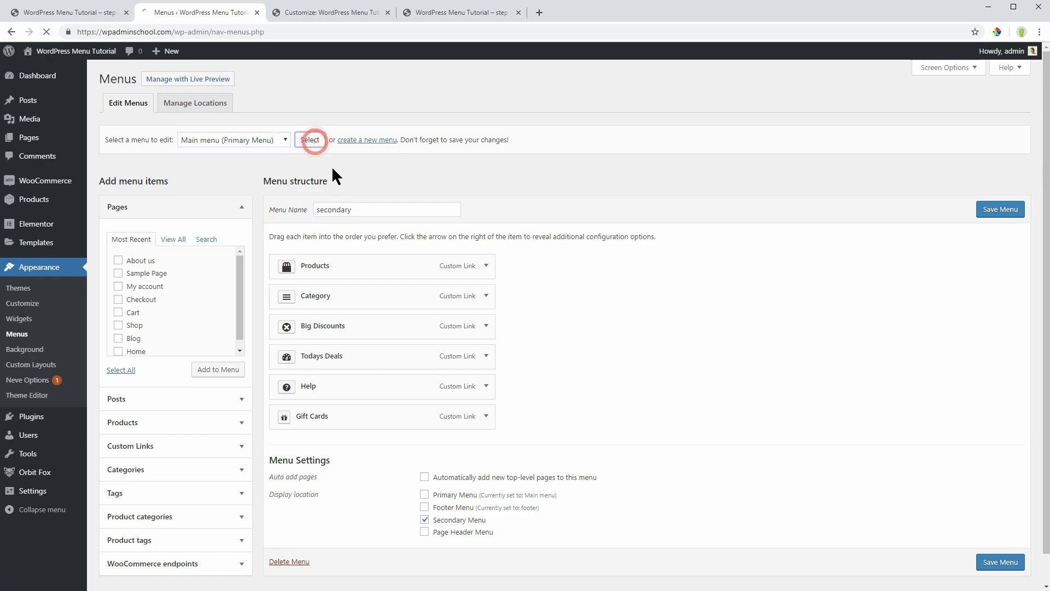
left_click(228, 212)
left_click(197, 235)
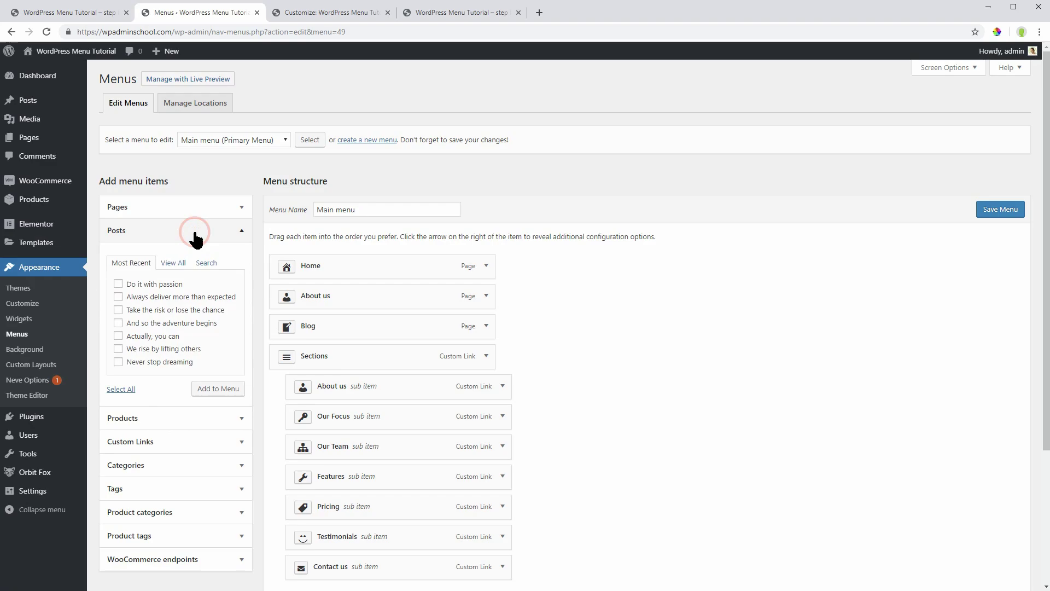
left_click(186, 277)
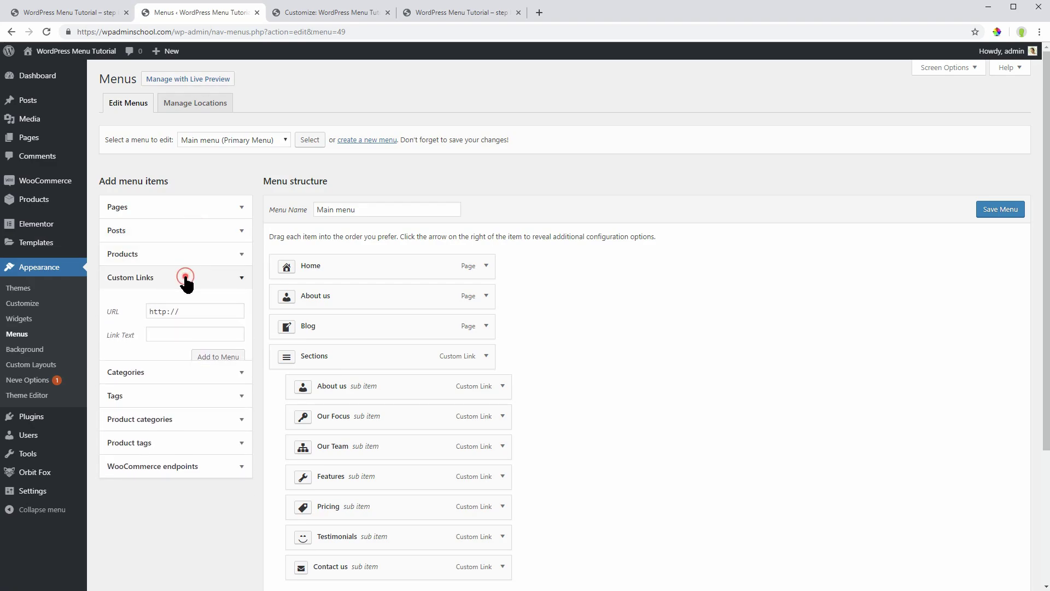
left_click(186, 280)
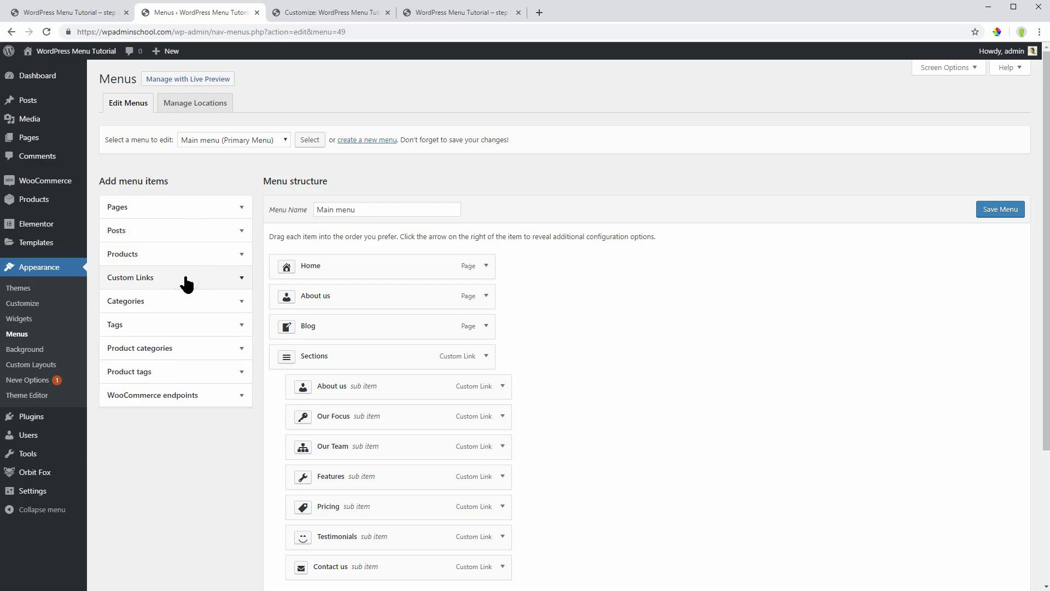
left_click(187, 306)
left_click(177, 327)
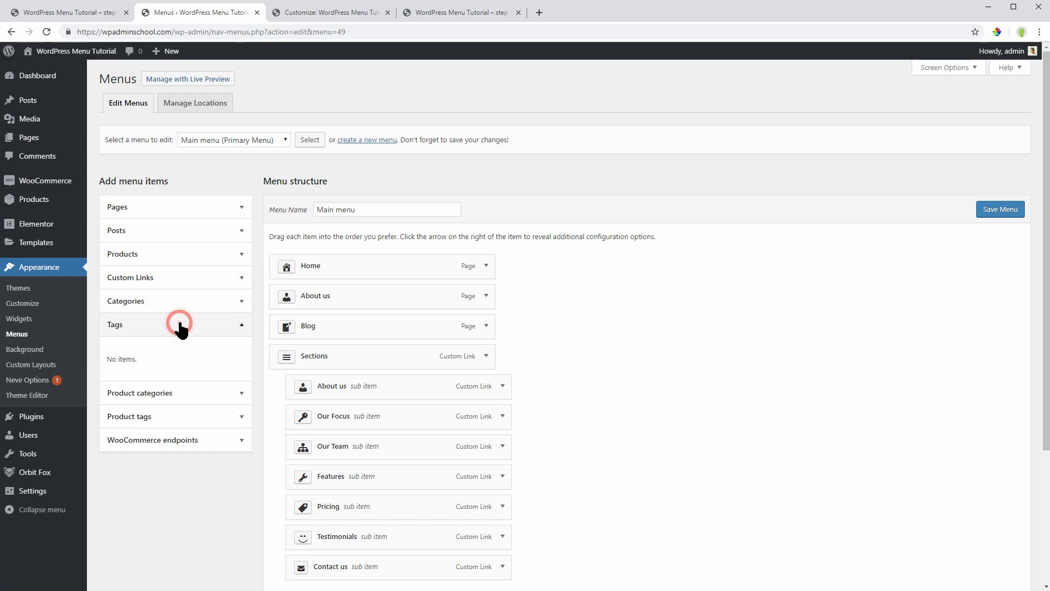
Browse the Products and Product categories panels, ticking then unticking the Fresh category
left_click(167, 260)
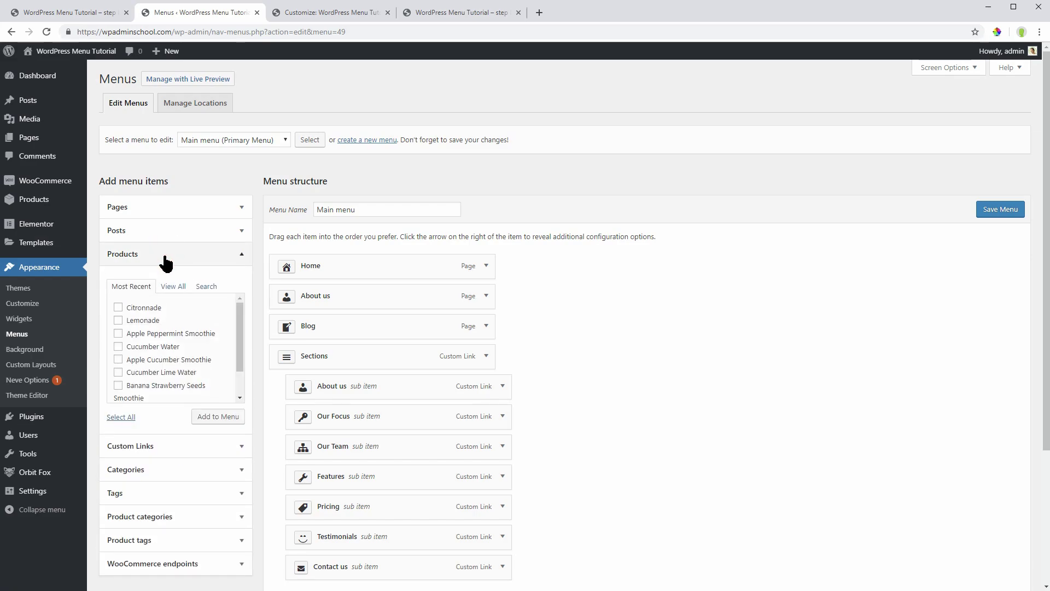
left_click(171, 260)
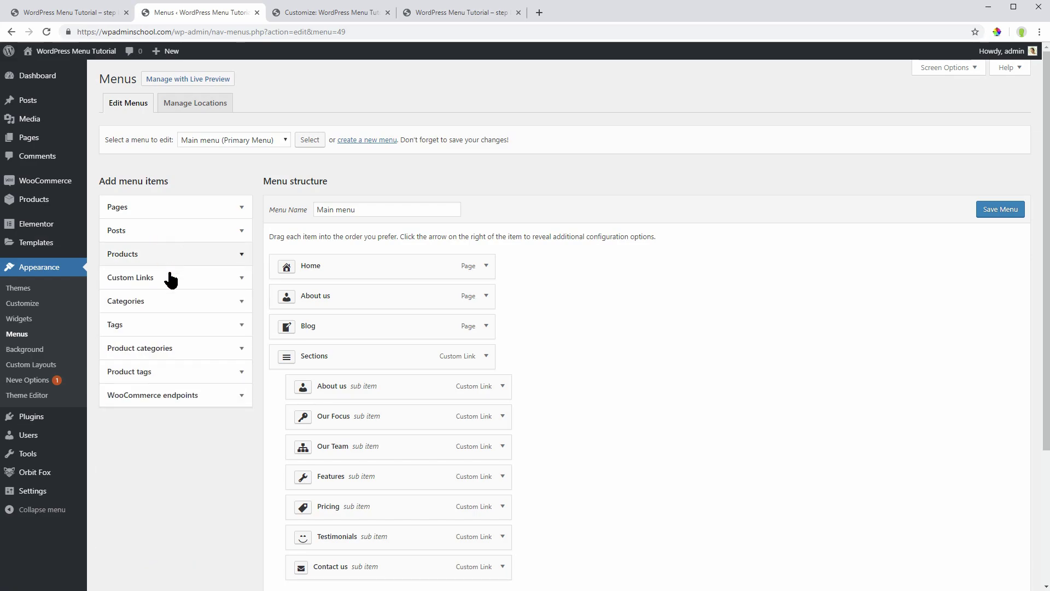
left_click(168, 348)
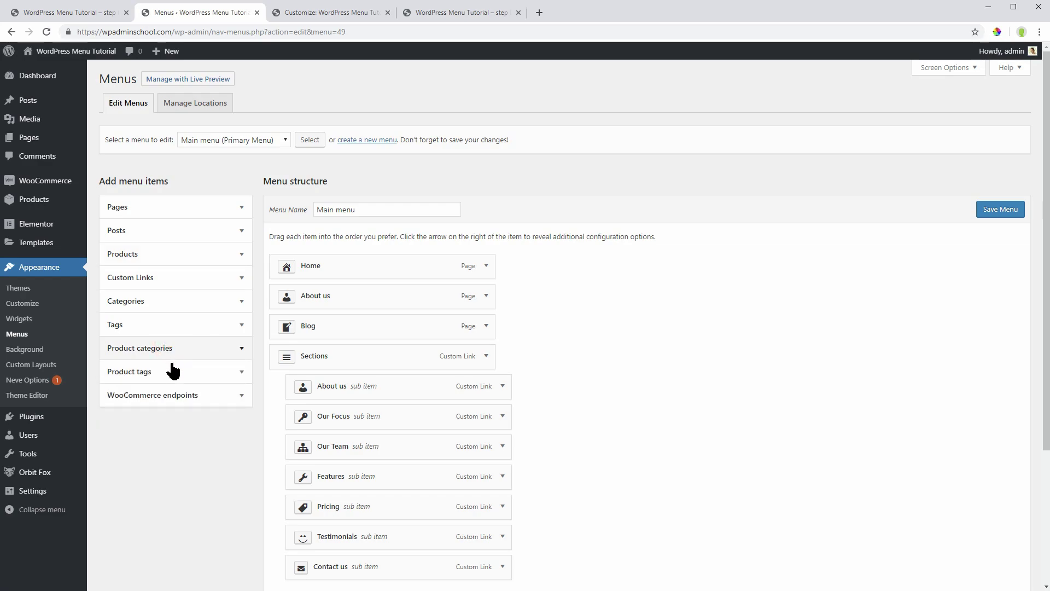
left_click(173, 351)
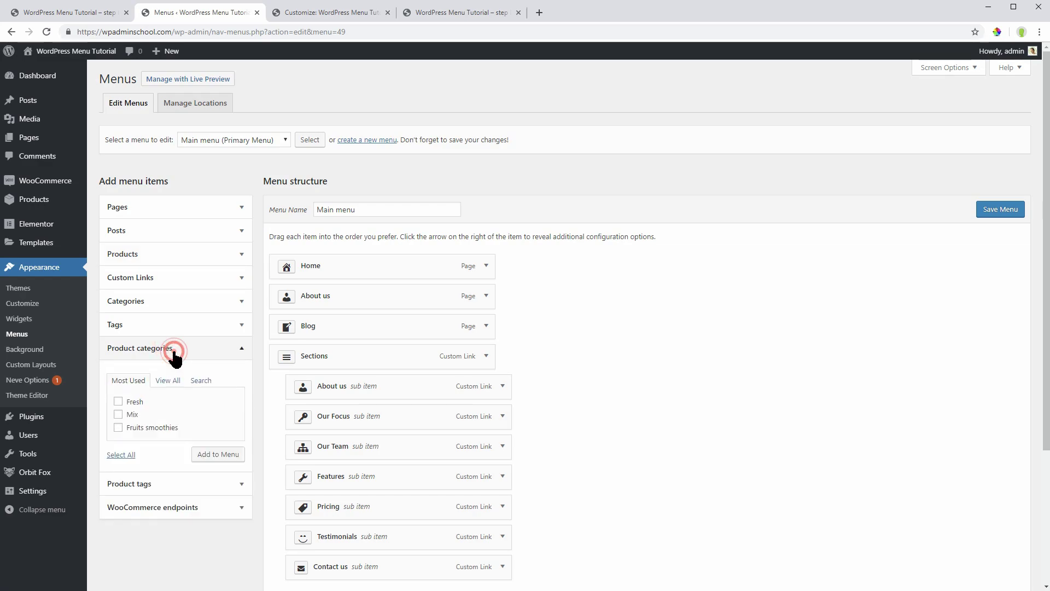
left_click(118, 402)
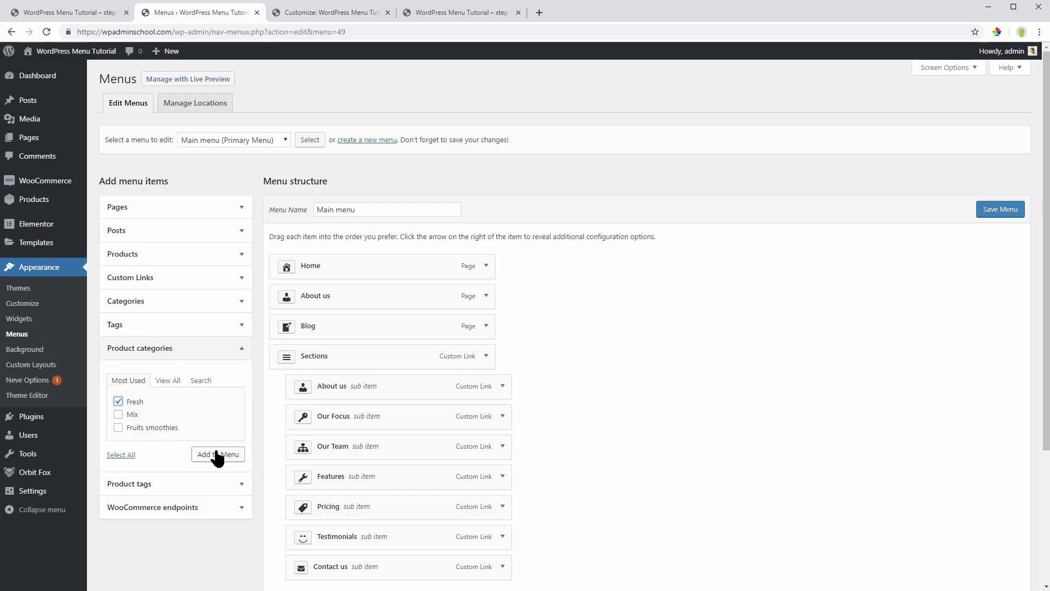
left_click(119, 402)
left_click(171, 351)
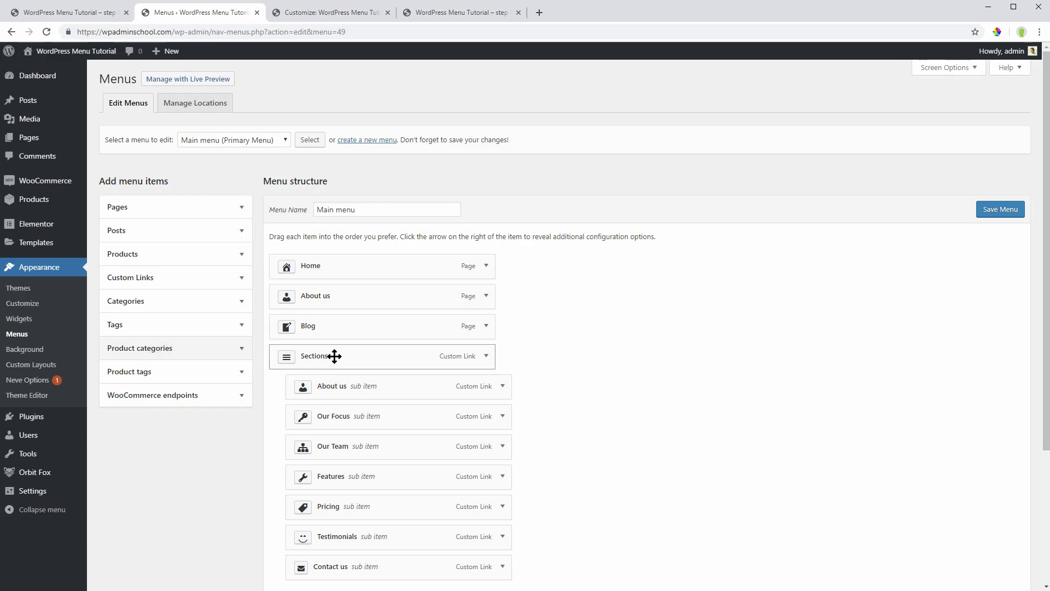
Demonstrate moving About us above Home and toggling the Home item's settings
left_click_drag(363, 210, 314, 210)
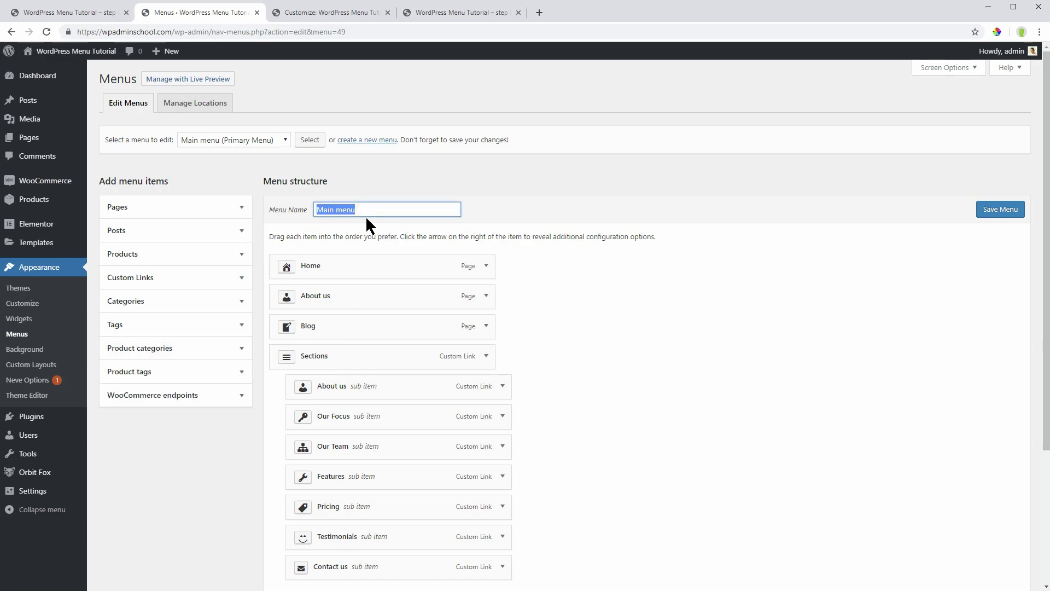
mouse_move(352, 293)
left_mouse_down()
mouse_move(352, 275)
mouse_move(339, 296)
left_mouse_up()
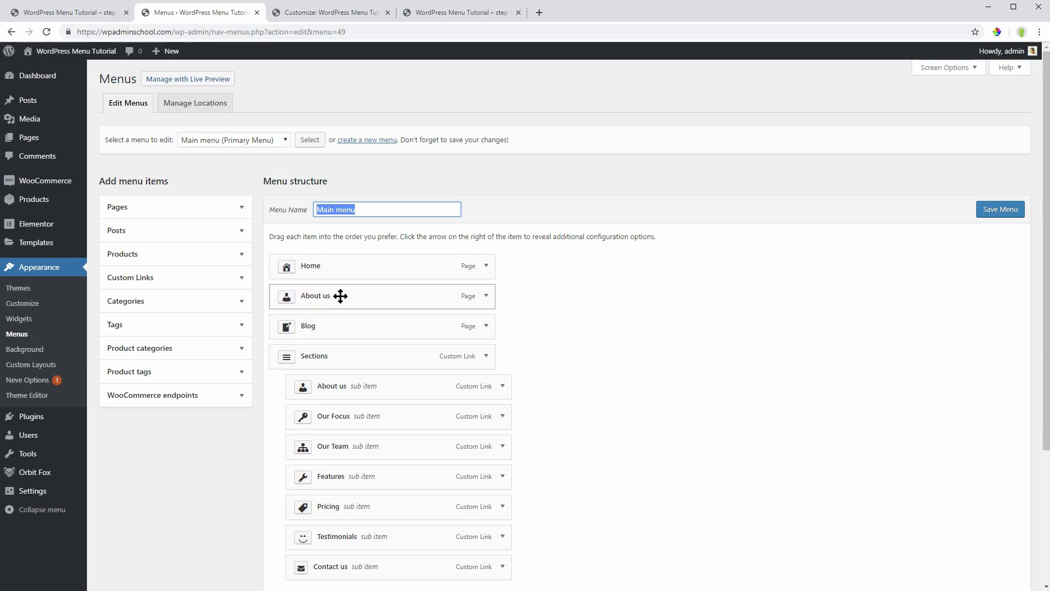
left_click(486, 267)
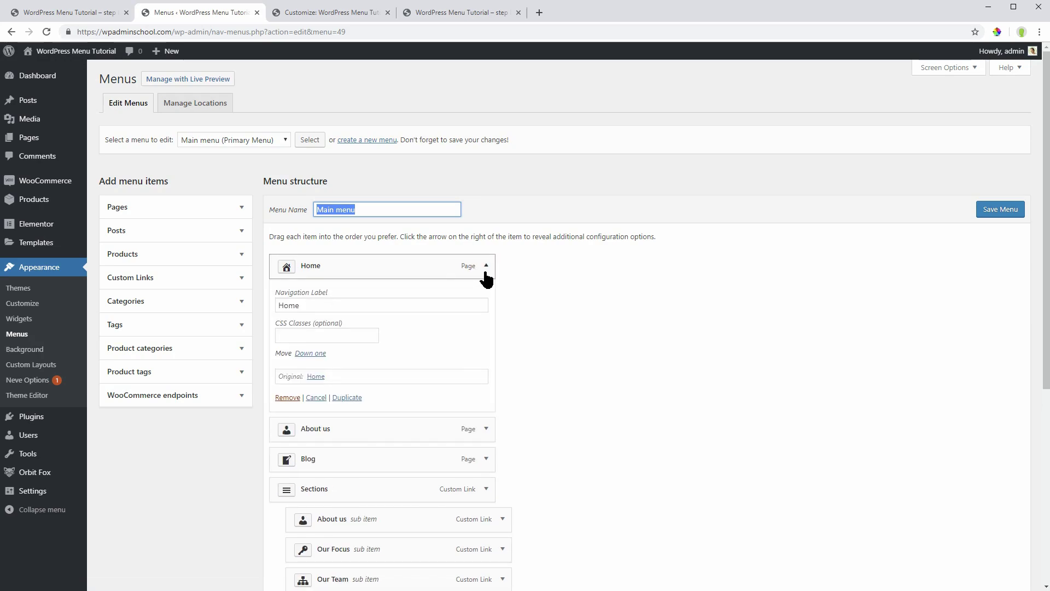
left_click(486, 267)
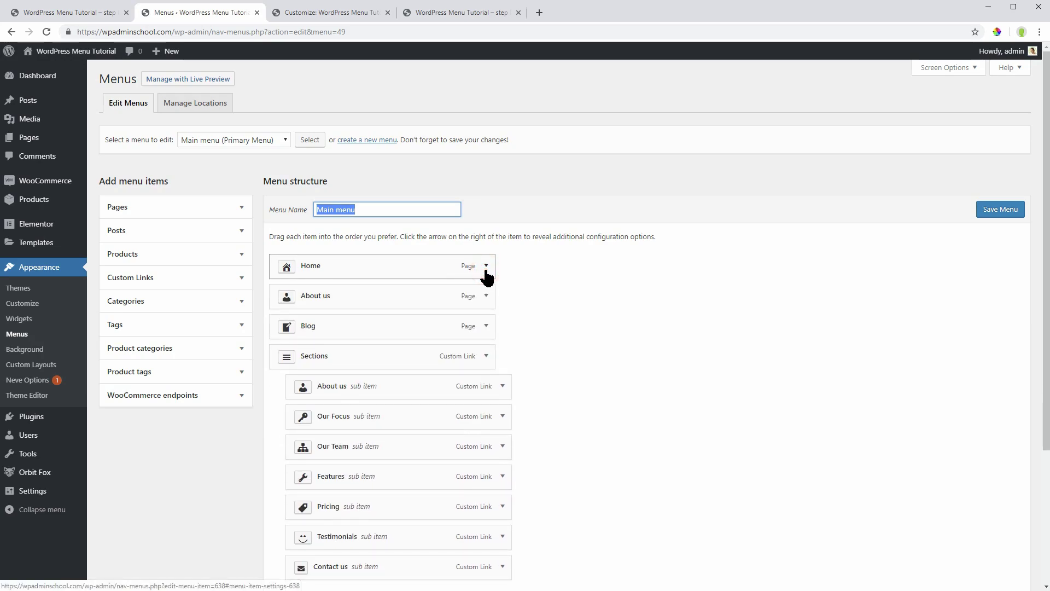
left_click(518, 279)
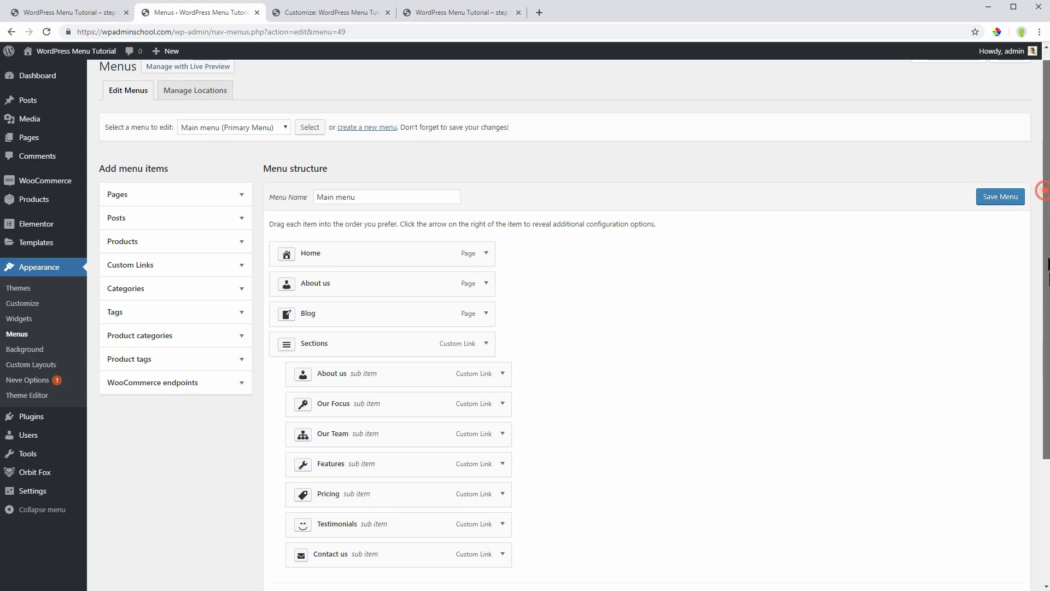
left_click_drag(1045, 200, 1046, 331)
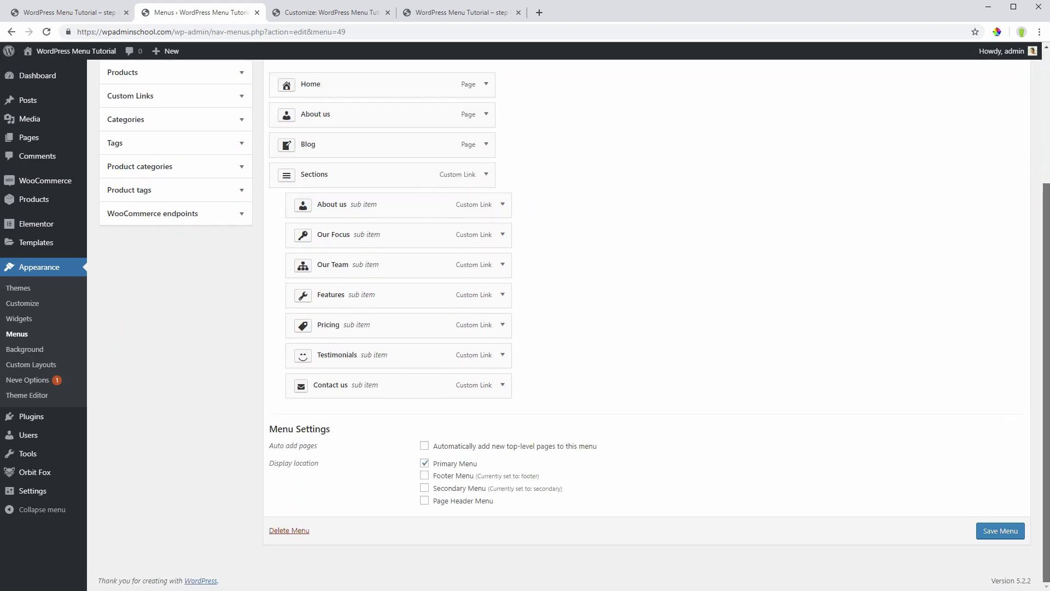
Turn on auto-adding new top-level pages and make Primary Menu the menu's display location
left_click(425, 445)
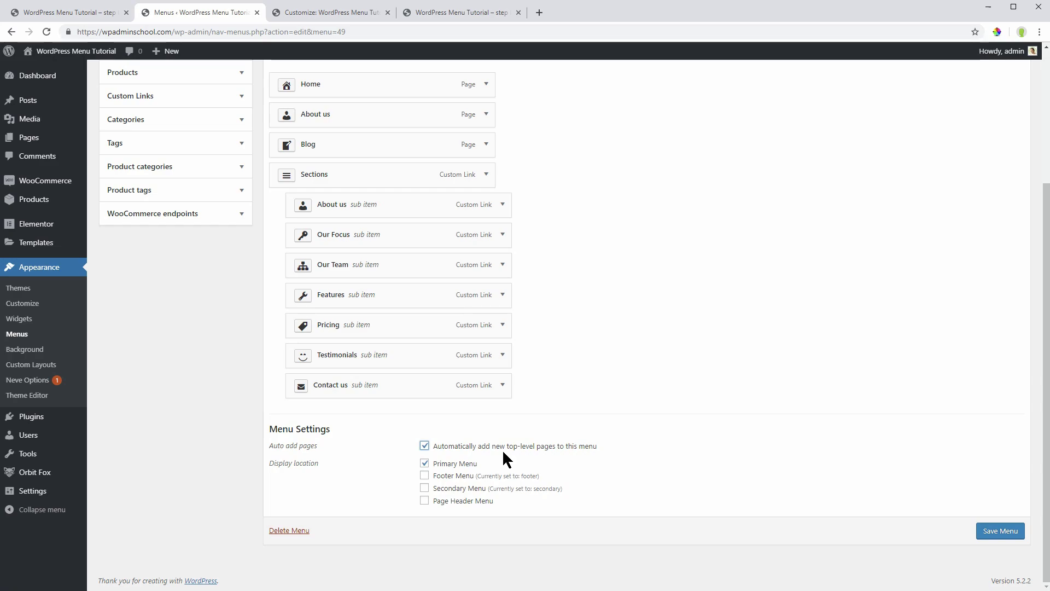
left_click(424, 446)
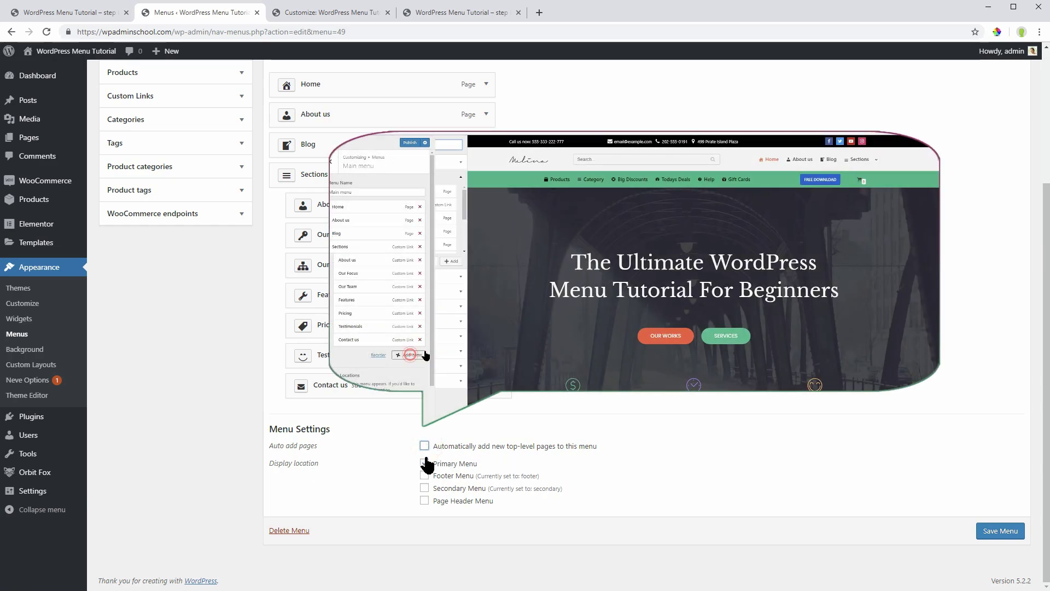
left_click(424, 446)
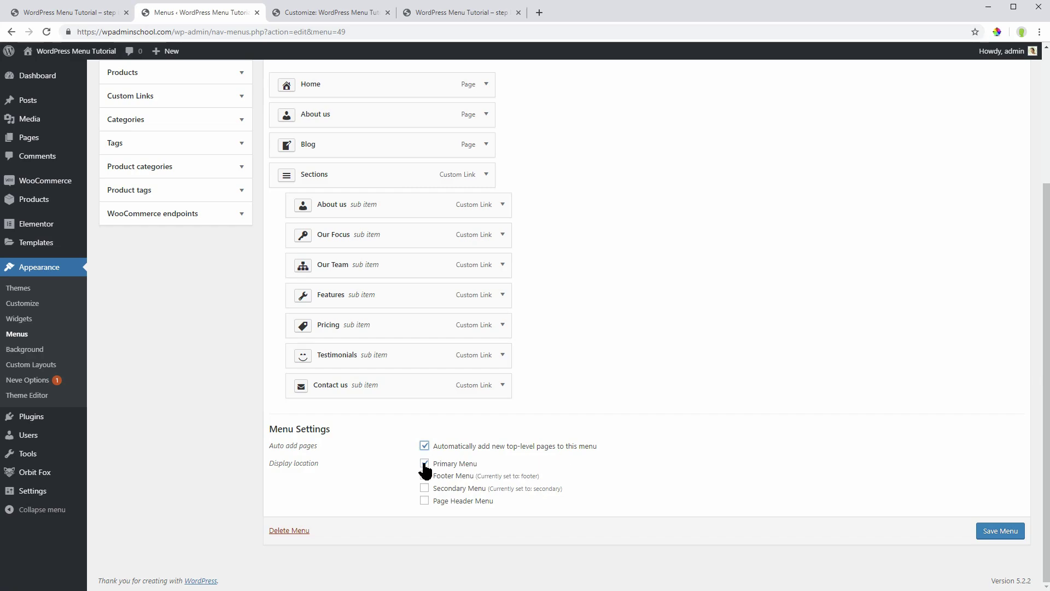
left_click(425, 476)
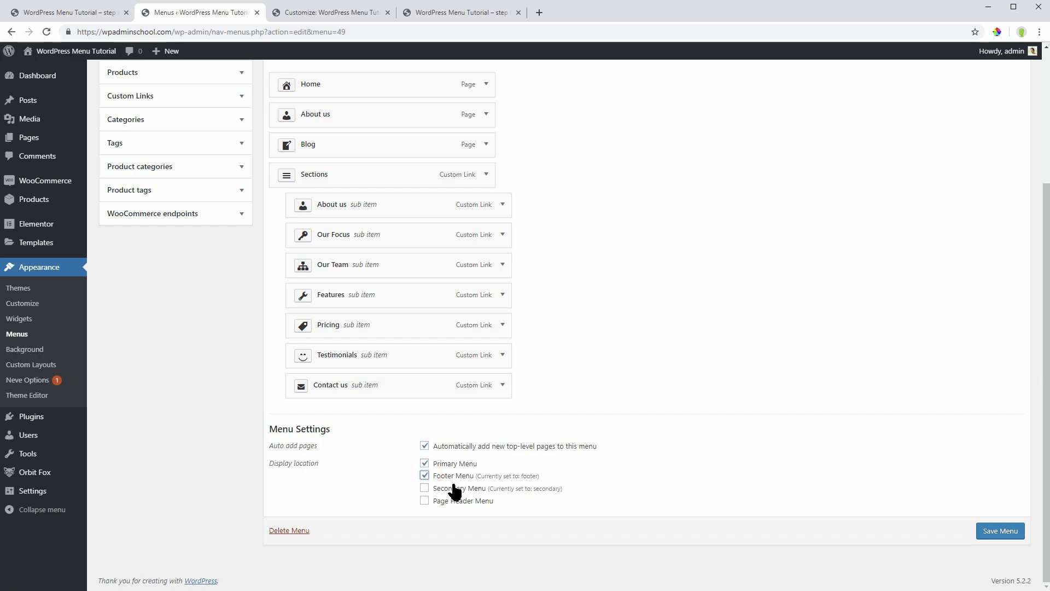
left_click(425, 490)
left_click(425, 488)
left_click(425, 465)
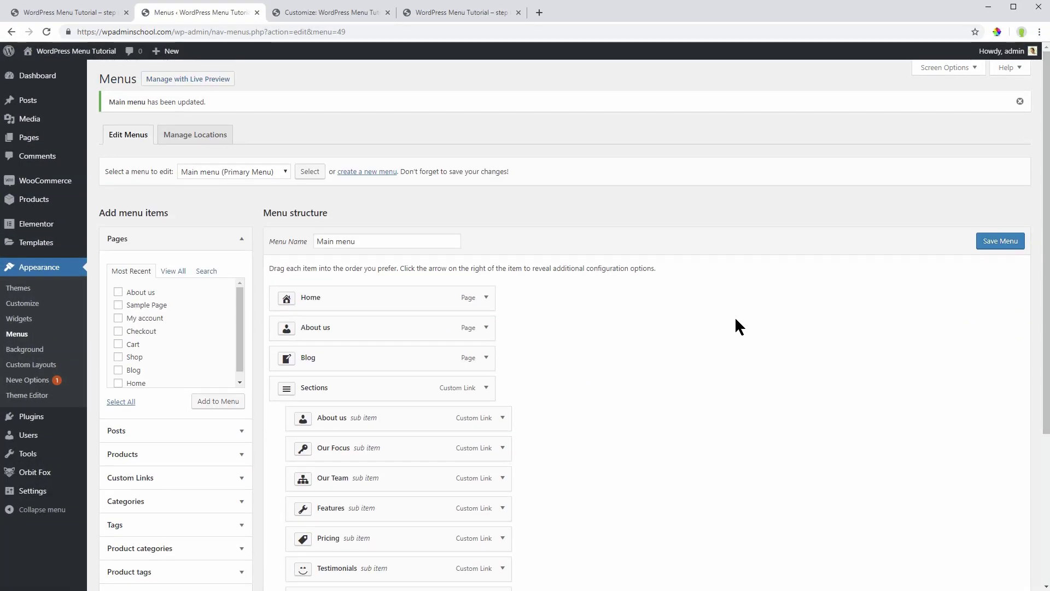
Dismiss the menu updated notice and launch the Customizer from Neve's theme details
left_click(1020, 101)
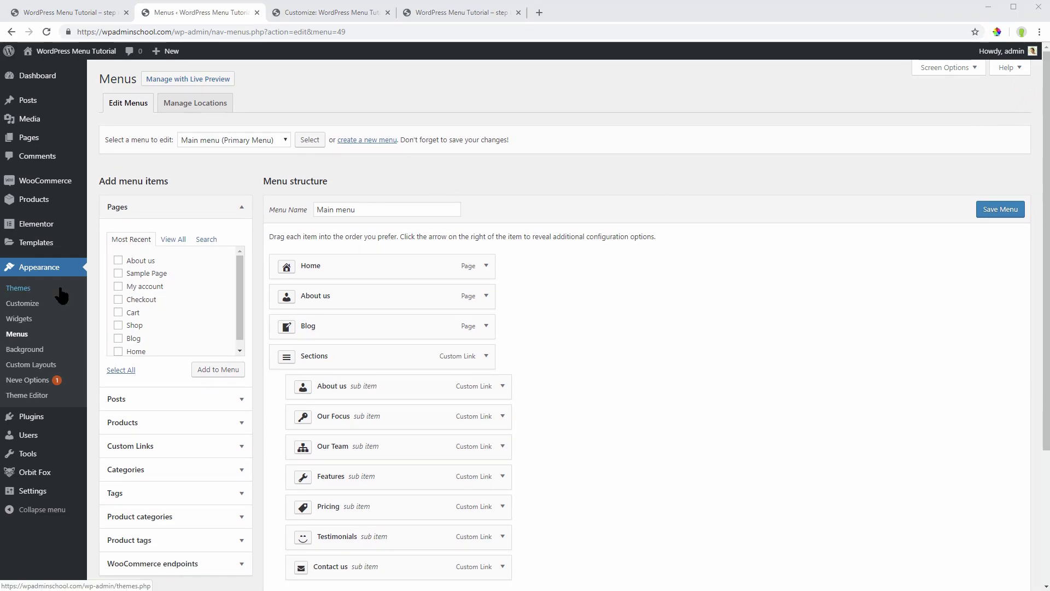
left_click(20, 288)
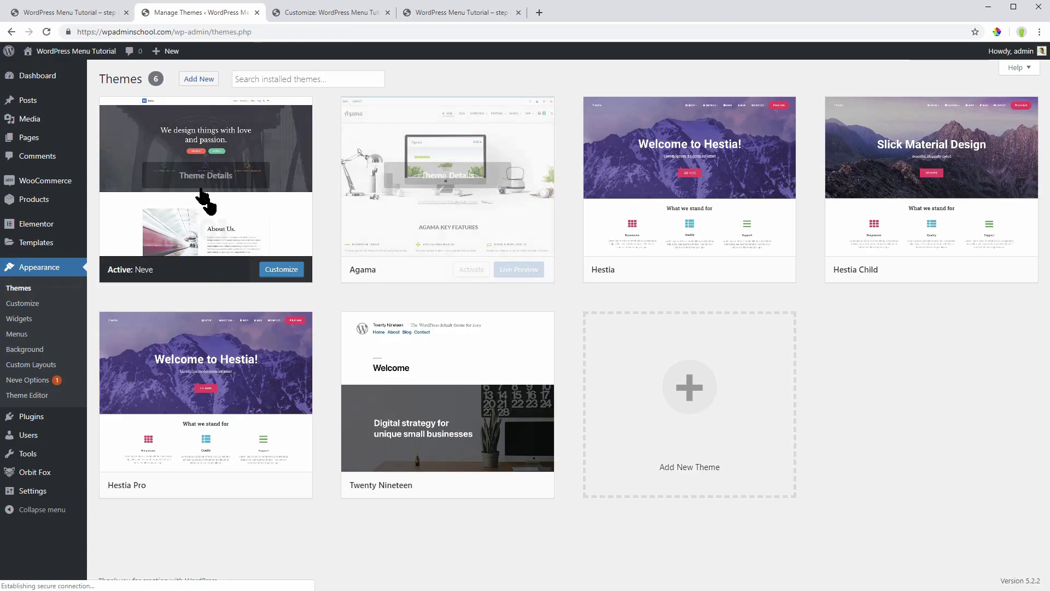
left_click(198, 177)
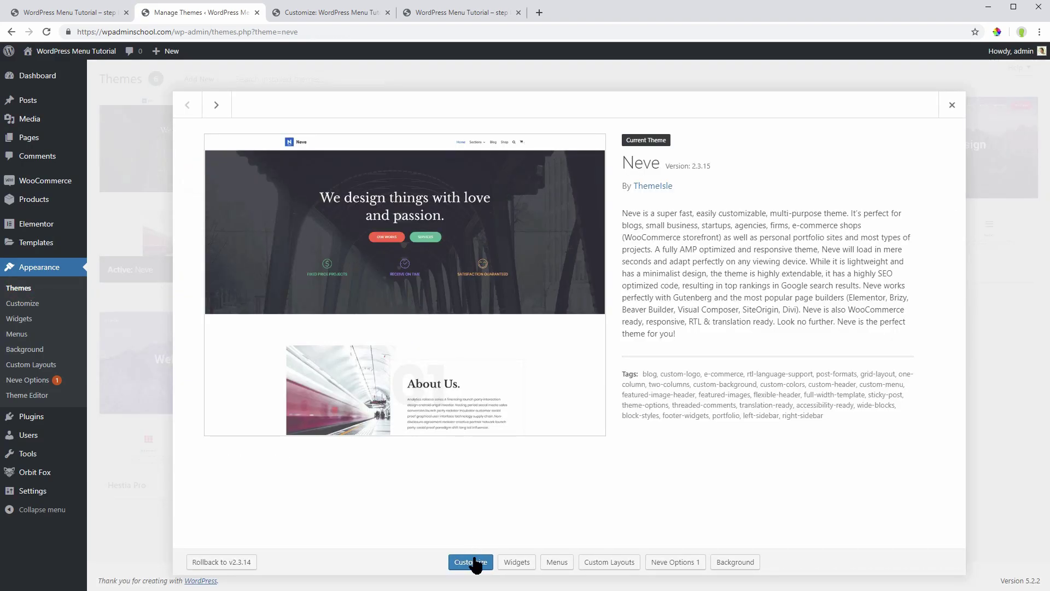
left_click(470, 562)
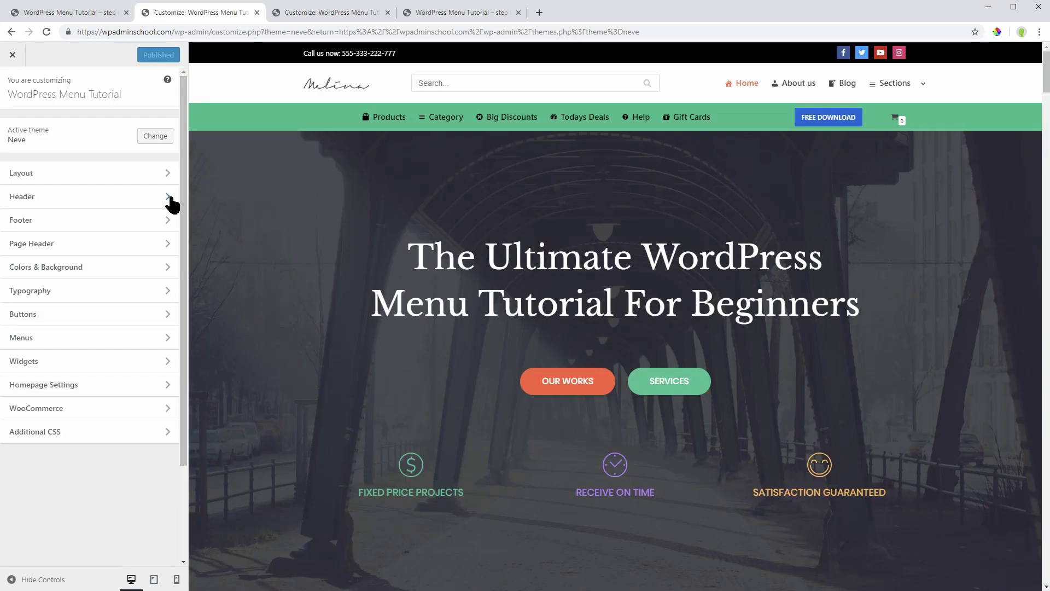
Review the desktop header's rows, Search Form, Button, HTML phone code and Logo settings
left_click(165, 197)
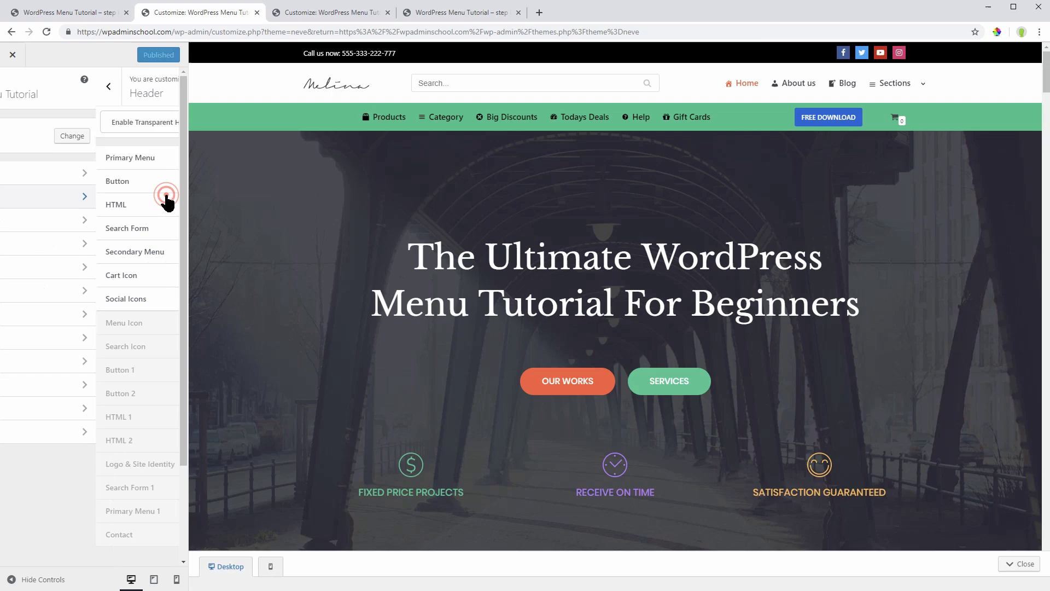
left_click(204, 459)
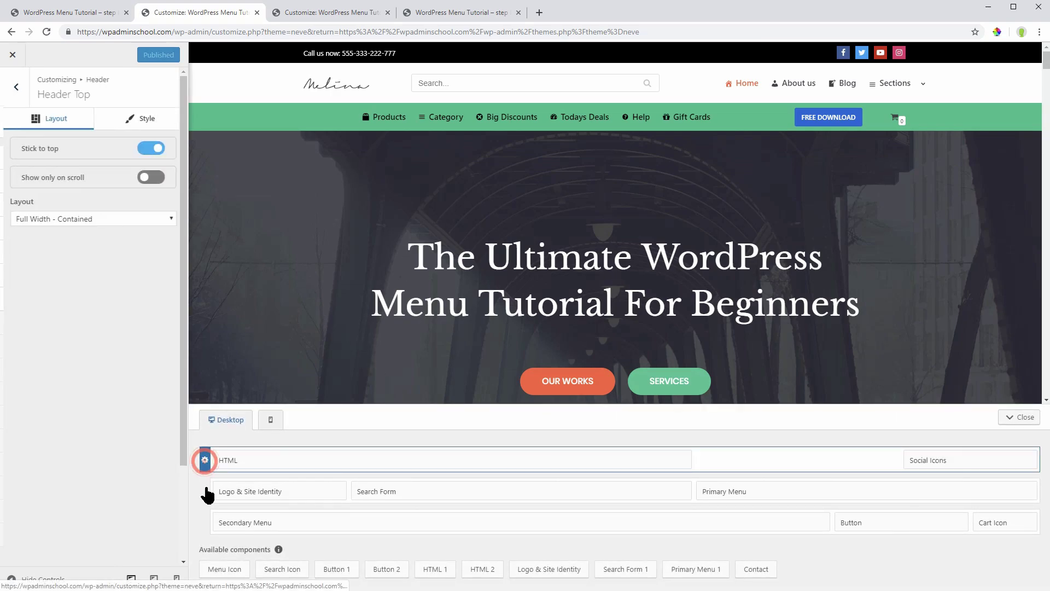
left_click(204, 490)
left_click(204, 522)
left_click(467, 491)
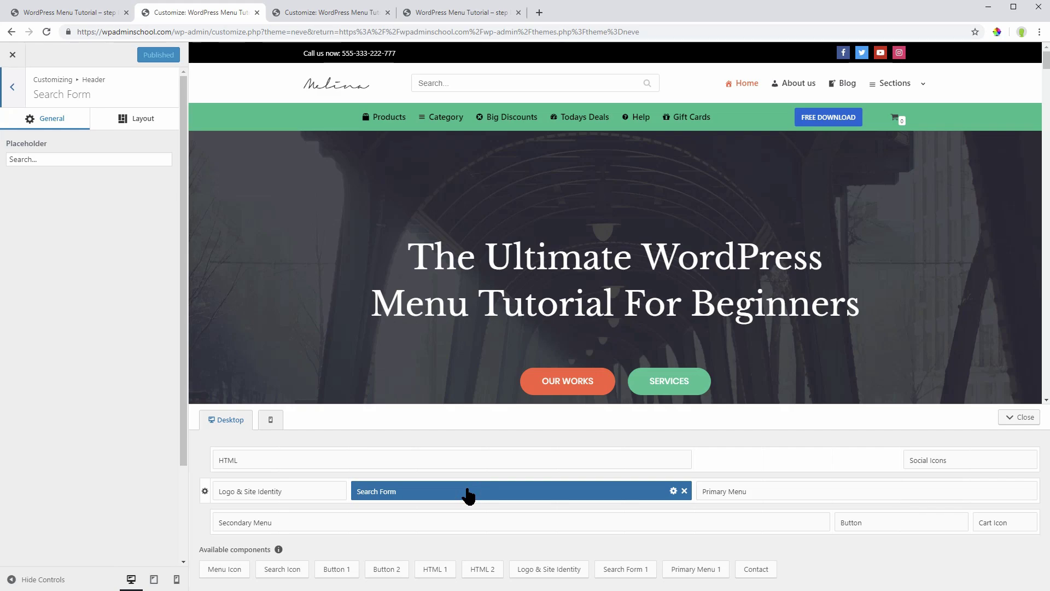
left_click(863, 526)
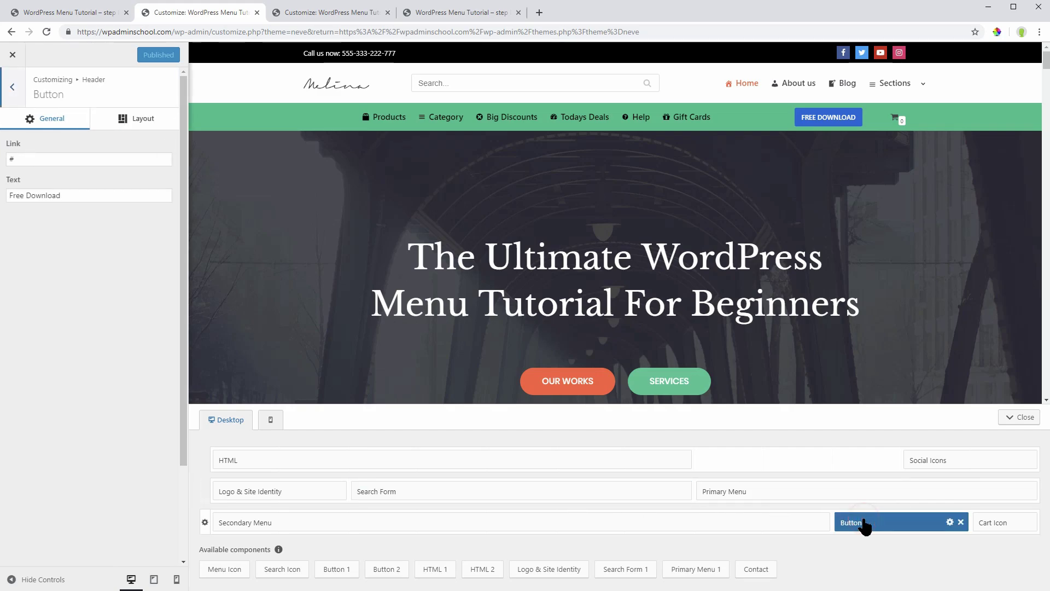
left_click(403, 462)
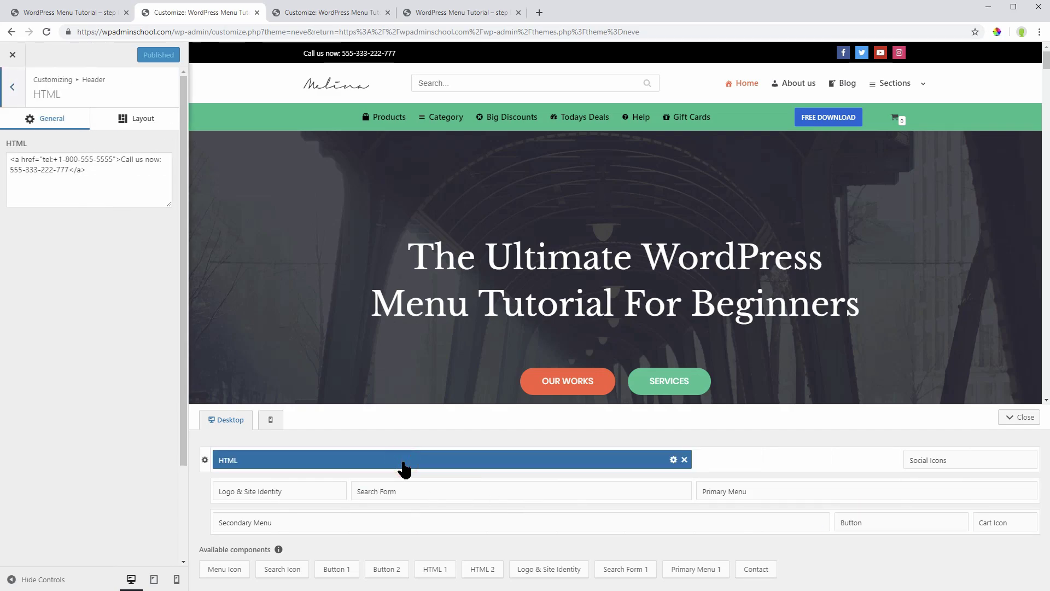
left_click(299, 494)
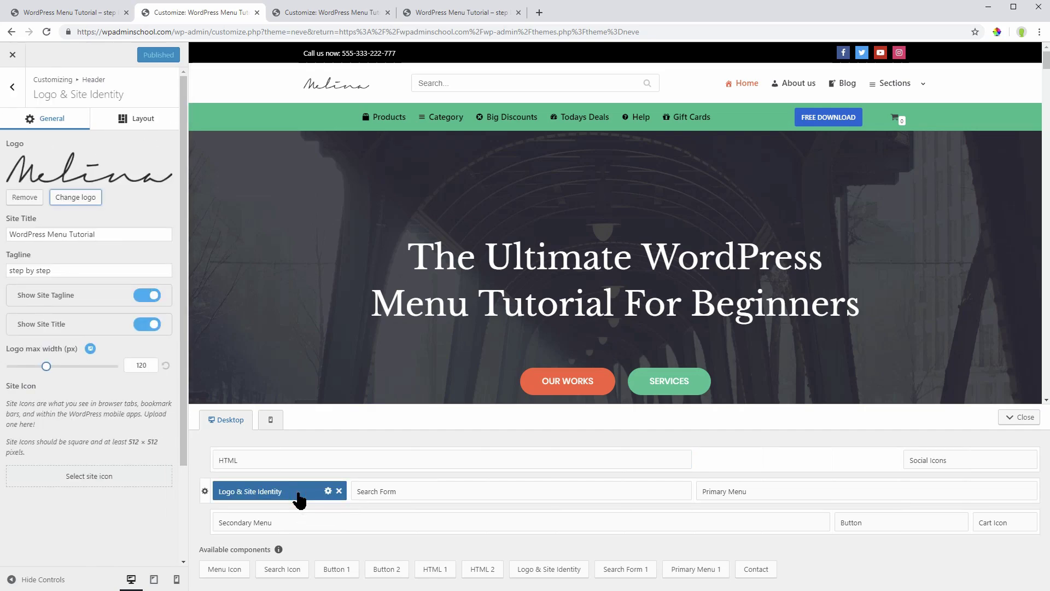
Check the mobile layout's menu icon settings, then close the mobile menu overlay
left_click(270, 420)
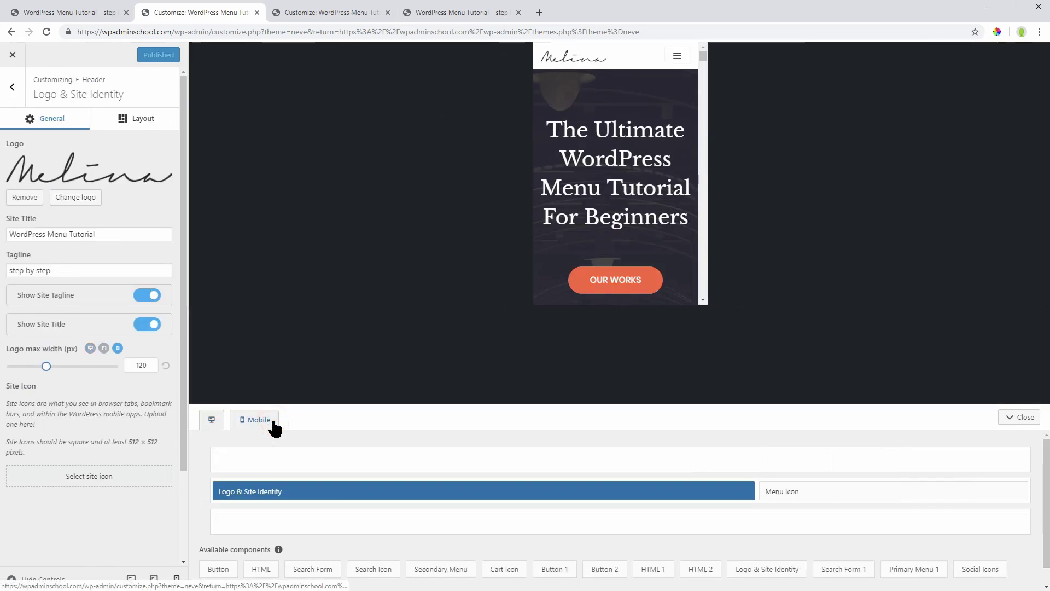
left_click(846, 491)
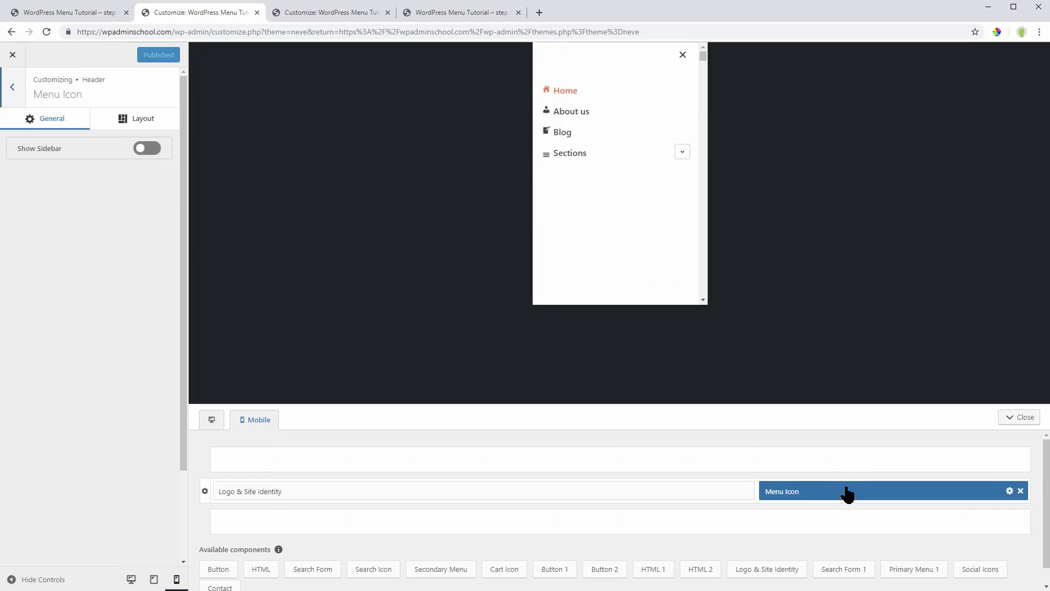
left_click(682, 57)
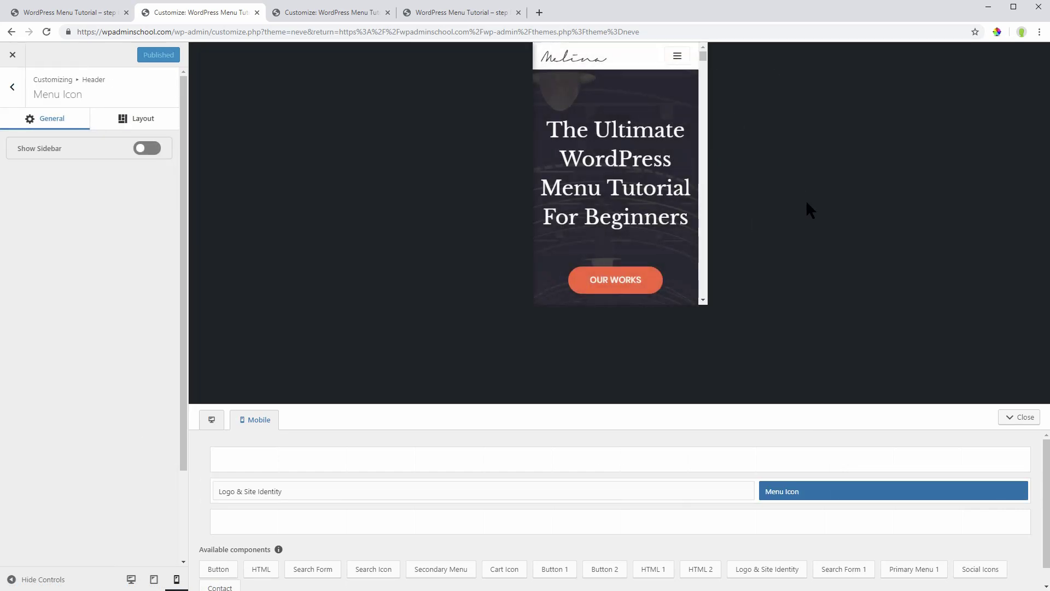
Return to the desktop preview and view the top header row's style options
left_click(212, 421)
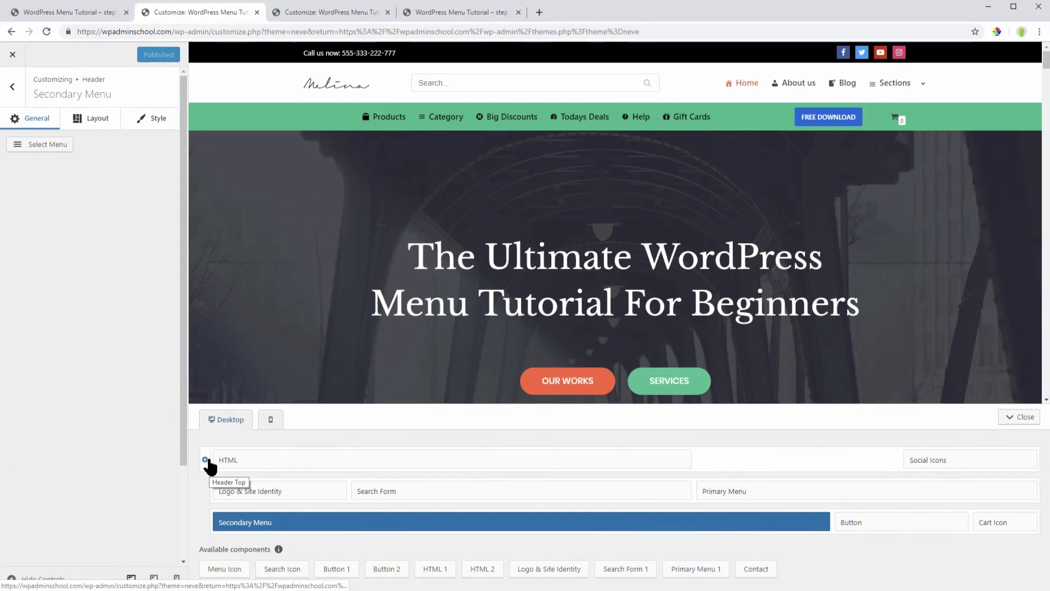
left_click(207, 460)
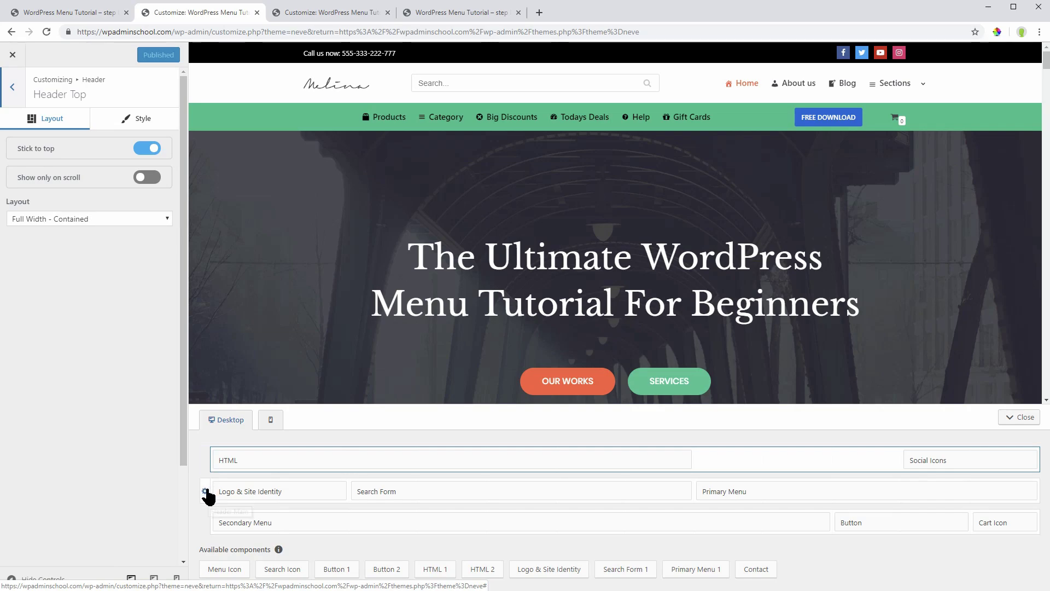
left_click(205, 522)
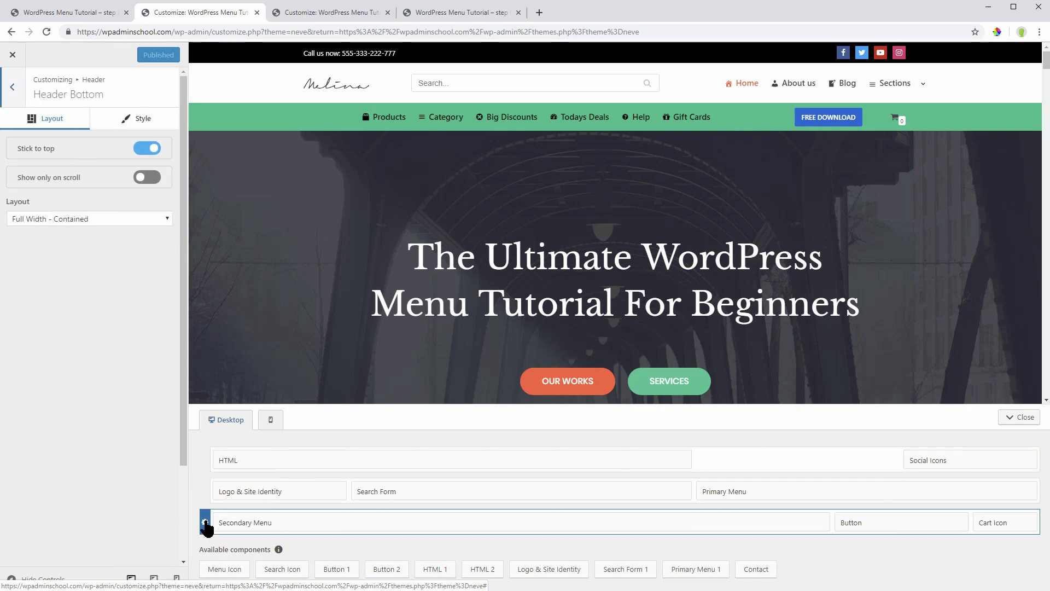
left_click(205, 460)
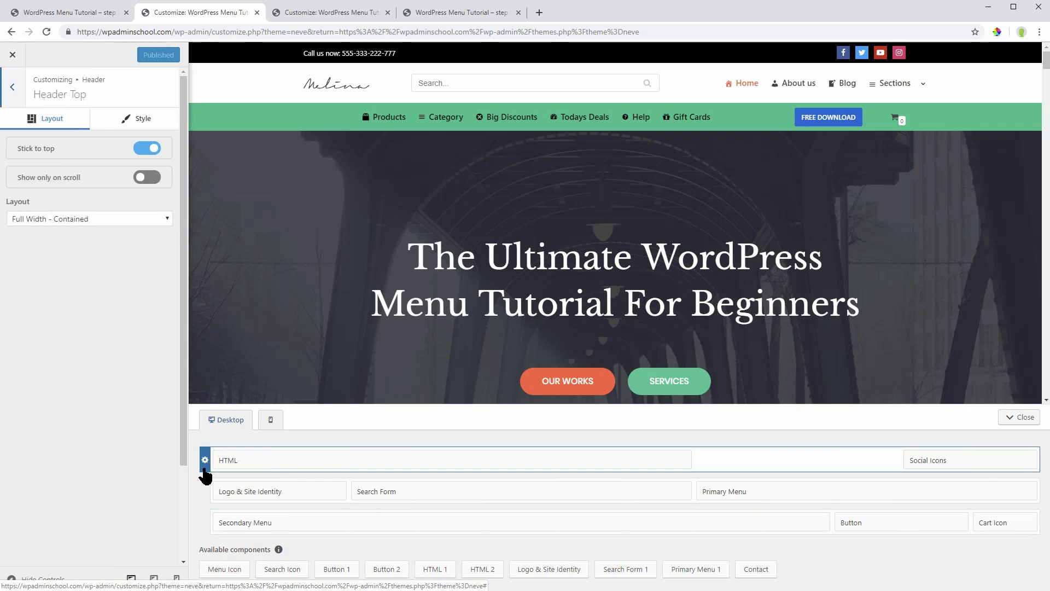
left_click(132, 118)
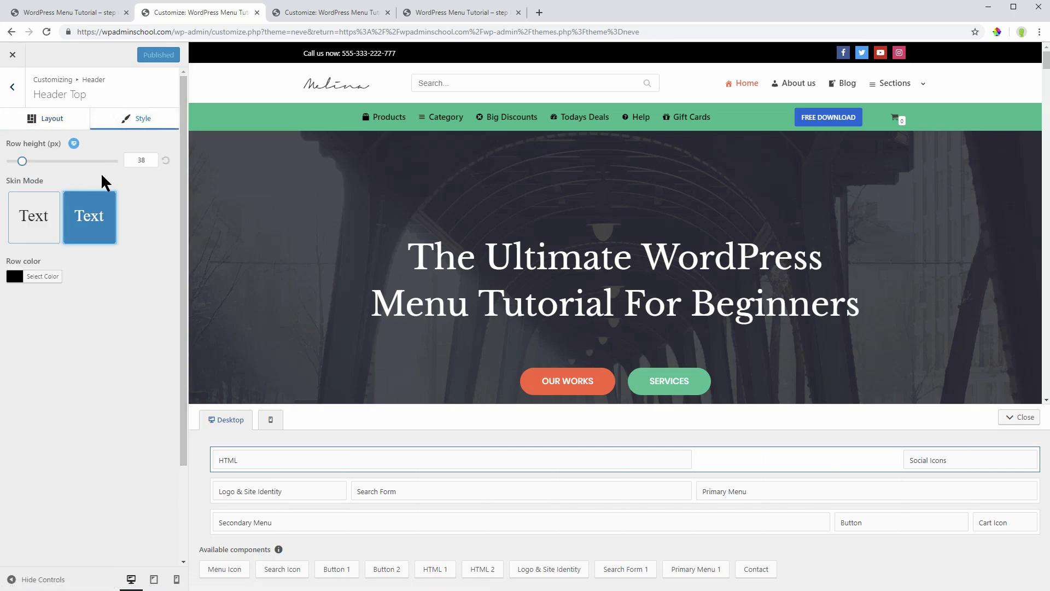
Try the light skin and white row colour, then revert to black with the dark skin
left_click(35, 226)
left_click(40, 277)
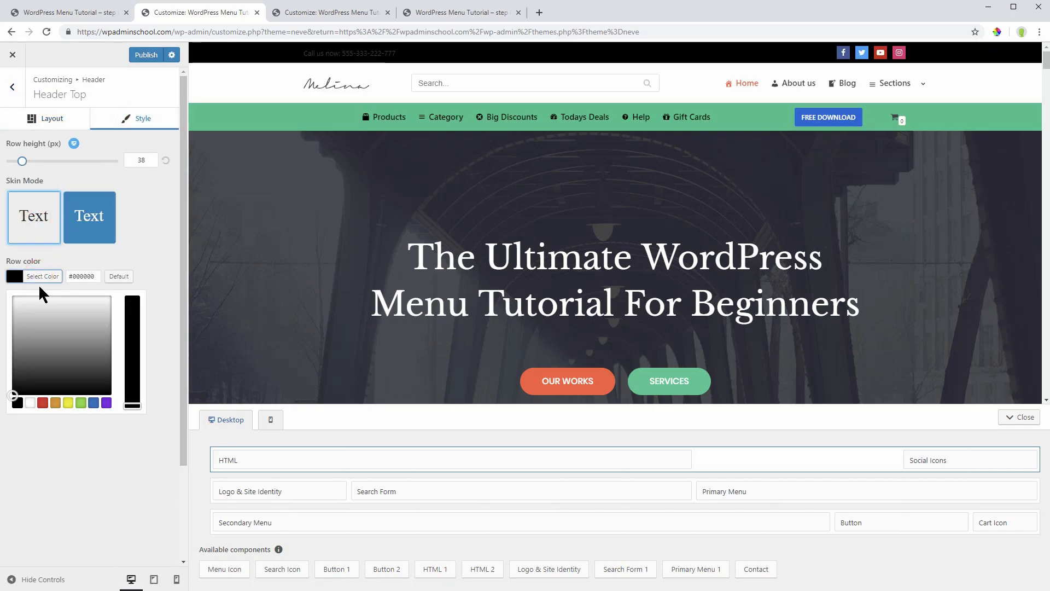
left_click(30, 402)
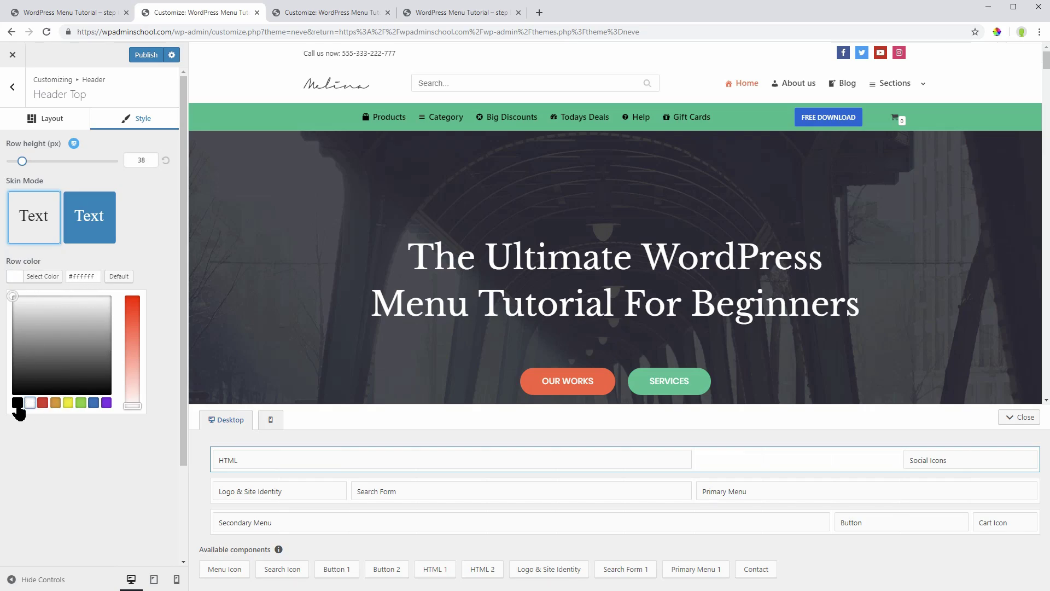
left_click(17, 402)
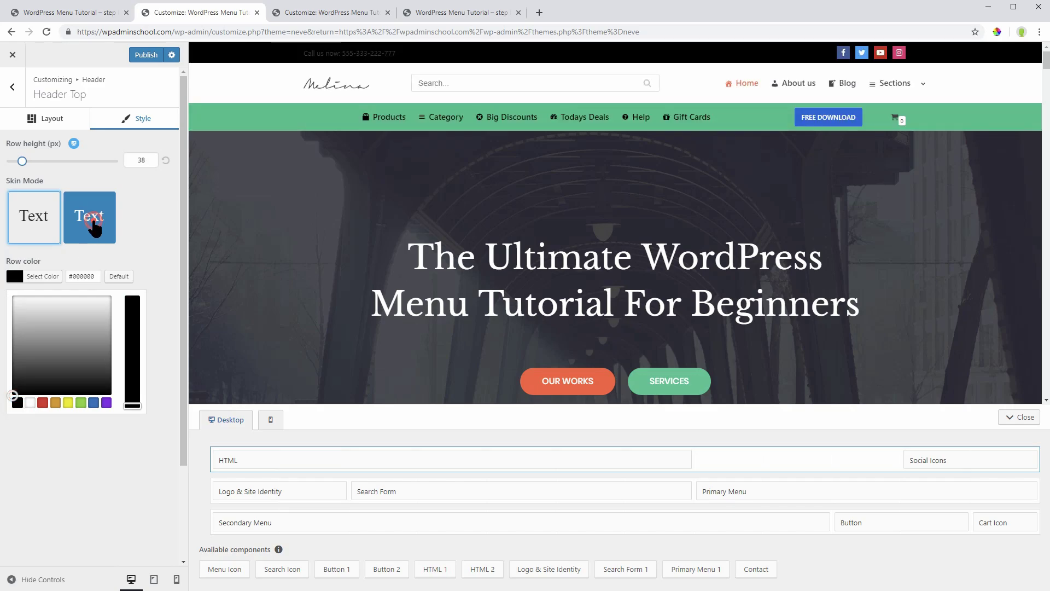
left_click(91, 227)
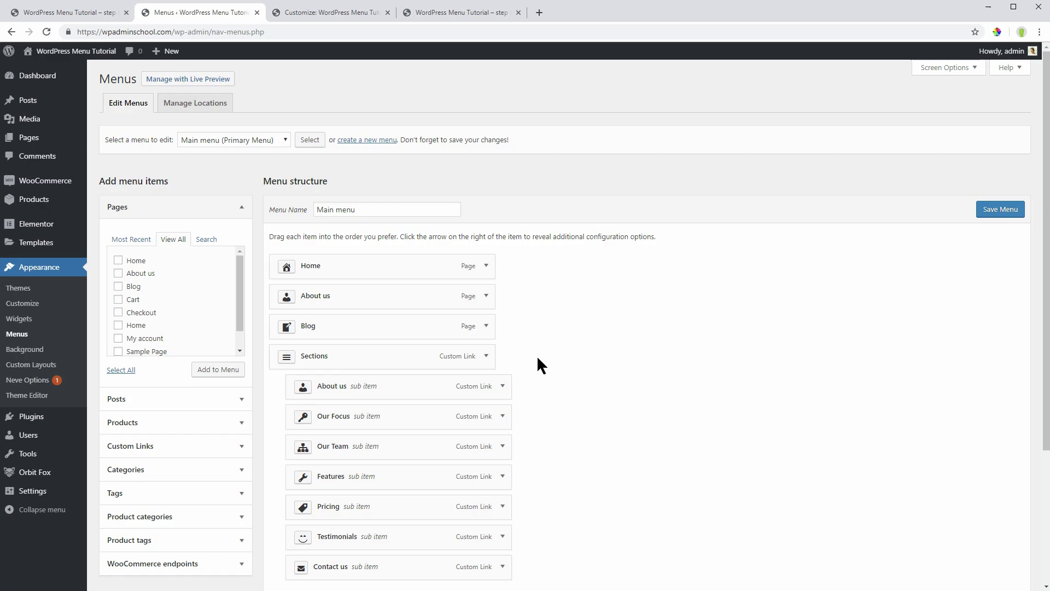
scroll(537, 355, "down", 3)
Permanently delete the Main menu and start a blank new menu
left_click(292, 535)
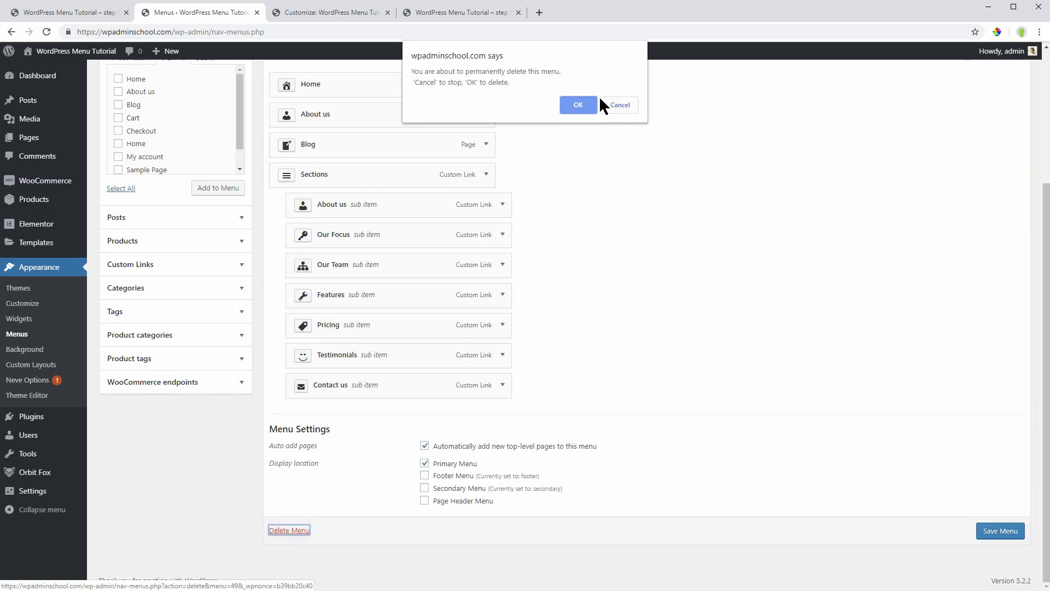
left_click(576, 102)
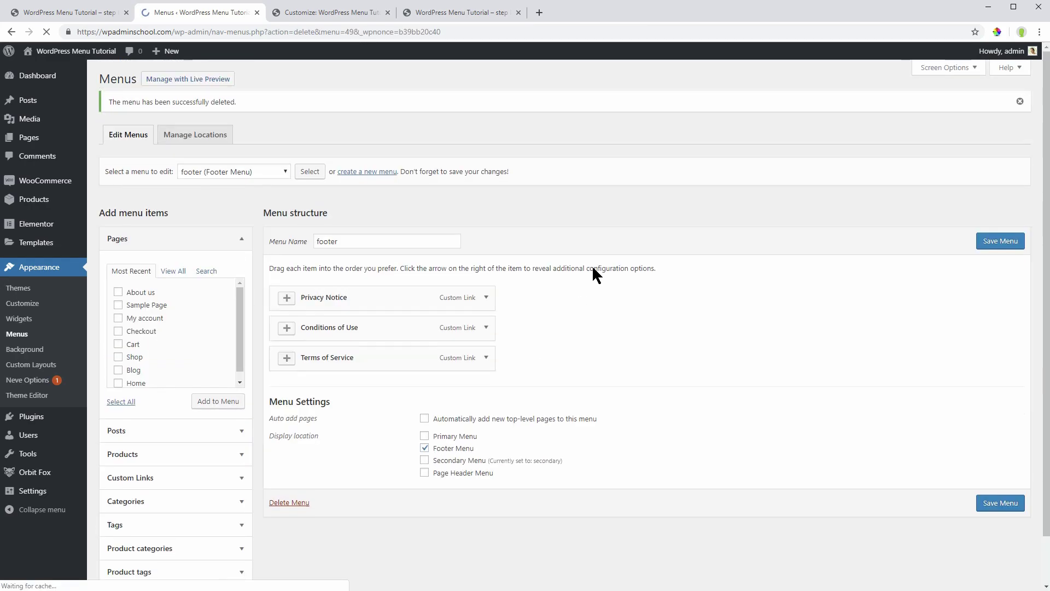
left_click(378, 172)
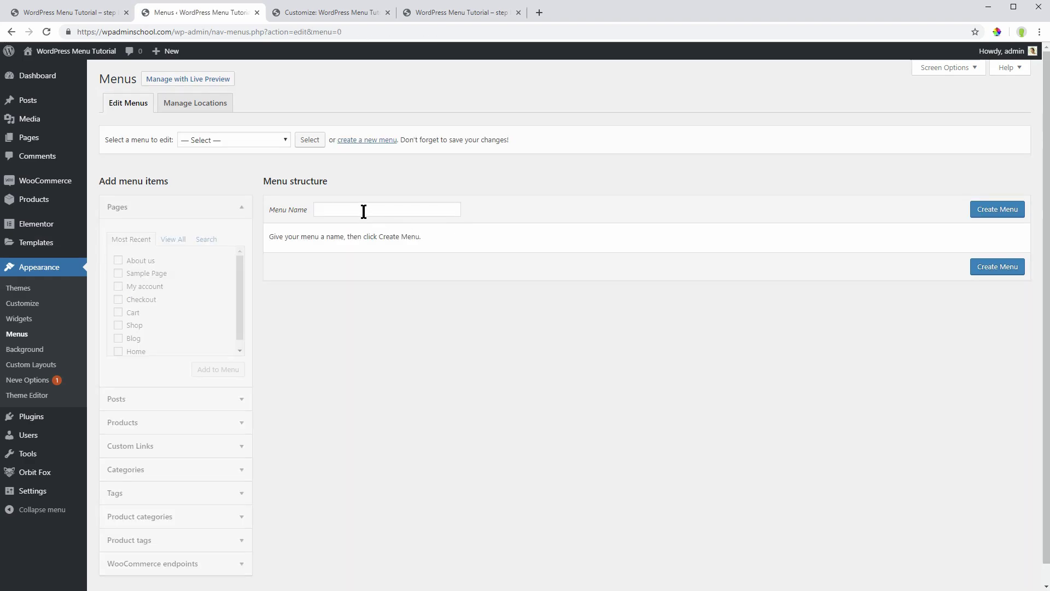
Create a new menu named 'Primary Menu'
left_click(362, 210)
type("Main ")
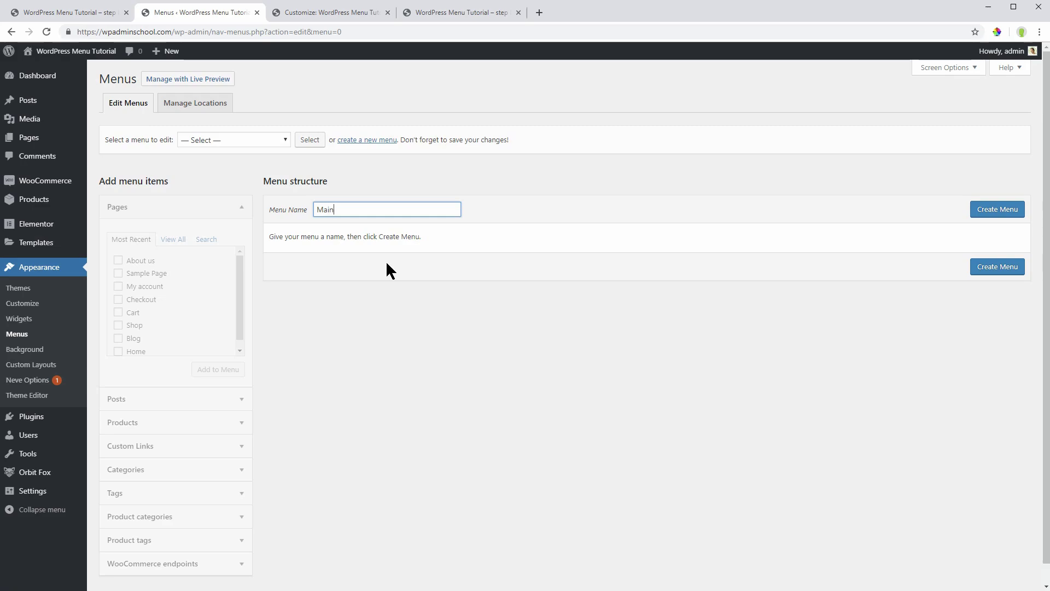
type("Menu")
key("BackSpace")
key("BackSpace")
key("BackSpace")
type("Head")
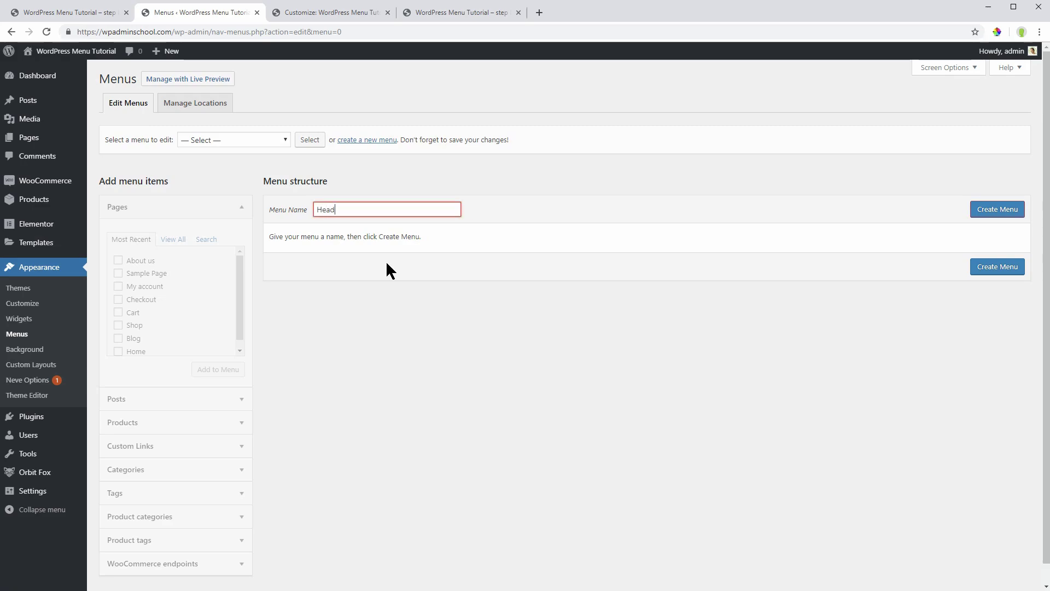
type("er")
key("ctrl+a")
type("Primary Men")
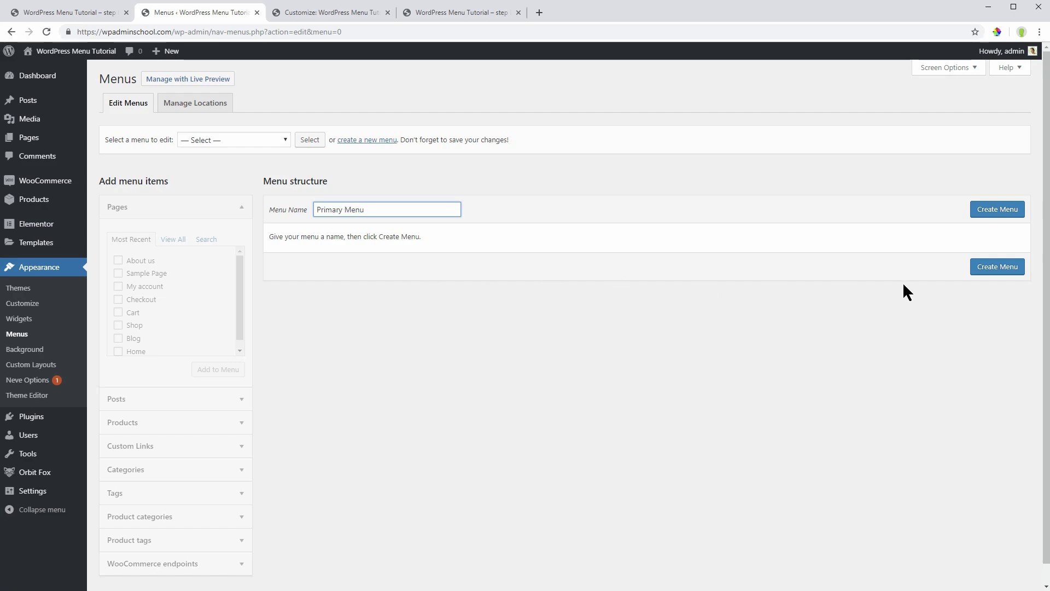
left_click(1009, 267)
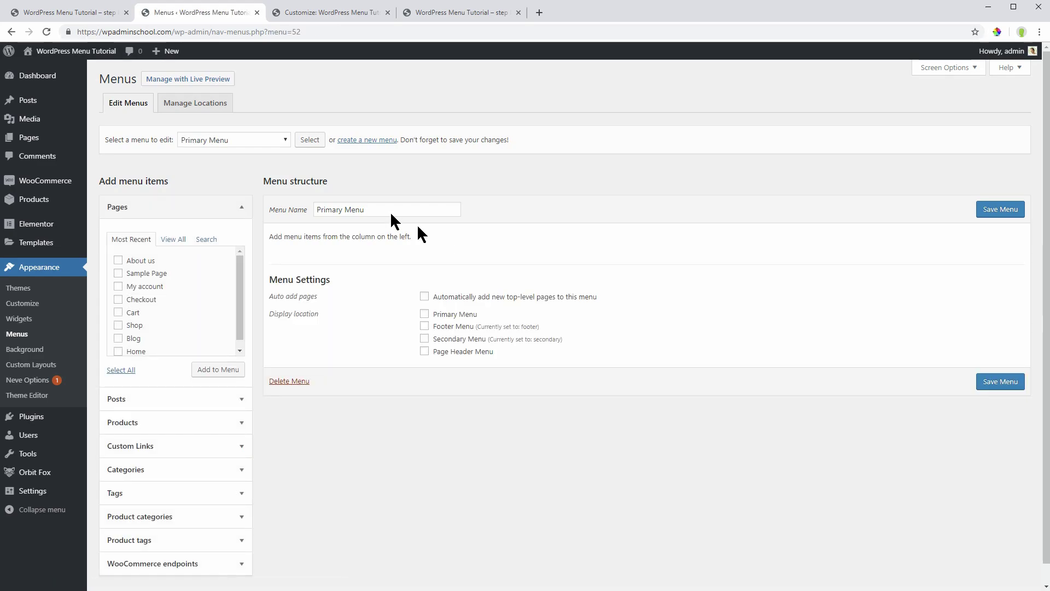
Add the Home, About us and Blog pages to Primary Menu and save it
left_click(272, 139)
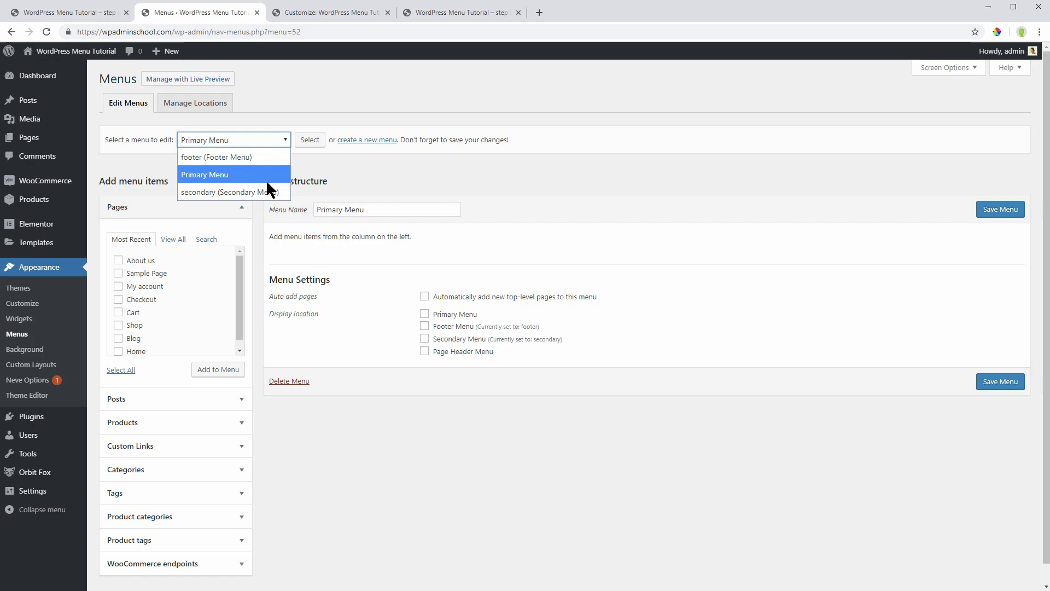
left_click(323, 153)
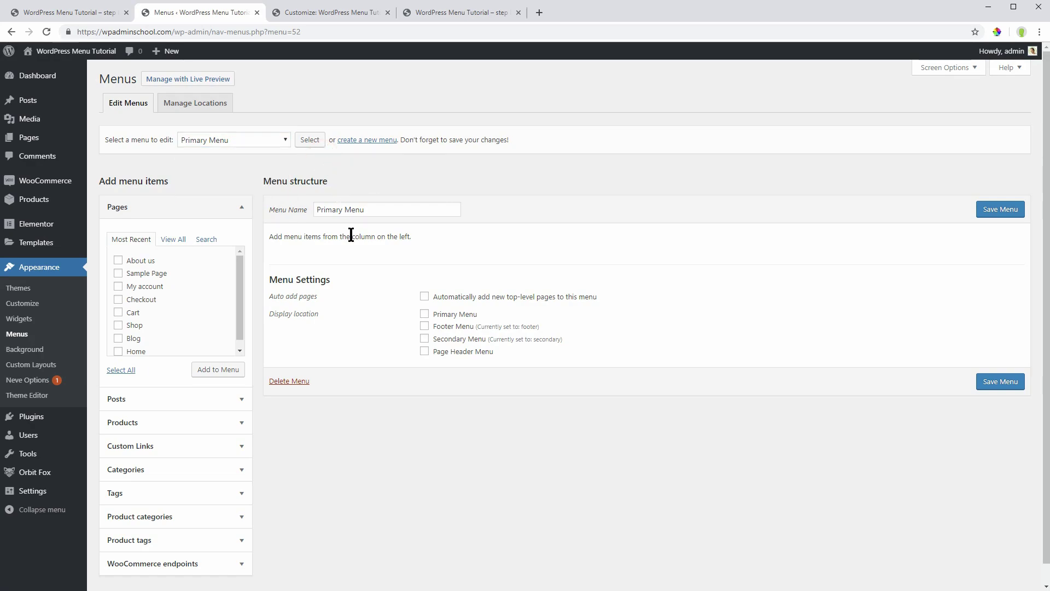
left_click(172, 239)
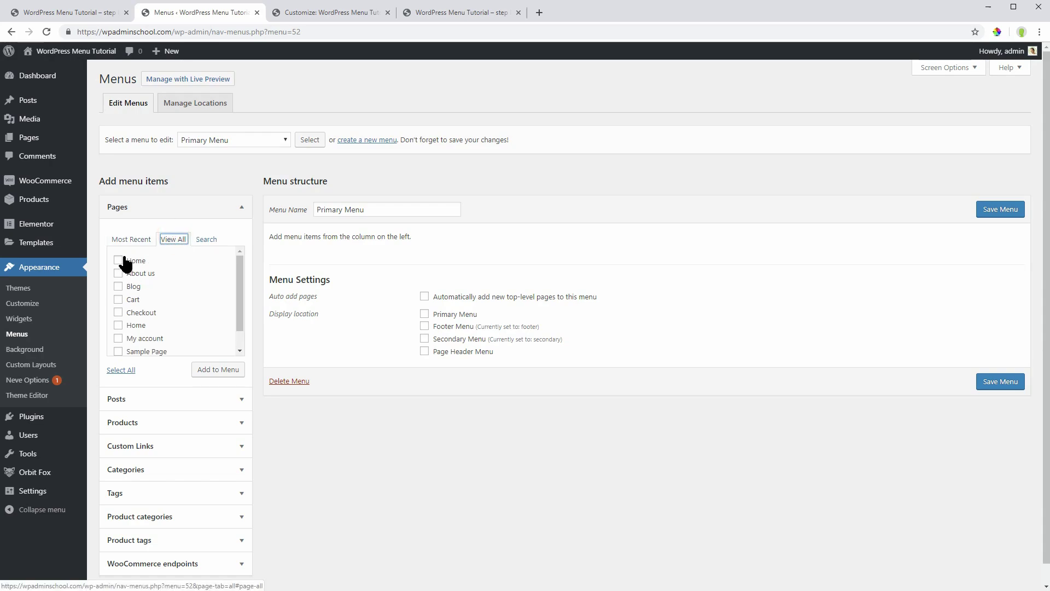
left_click(118, 260)
left_click(118, 287)
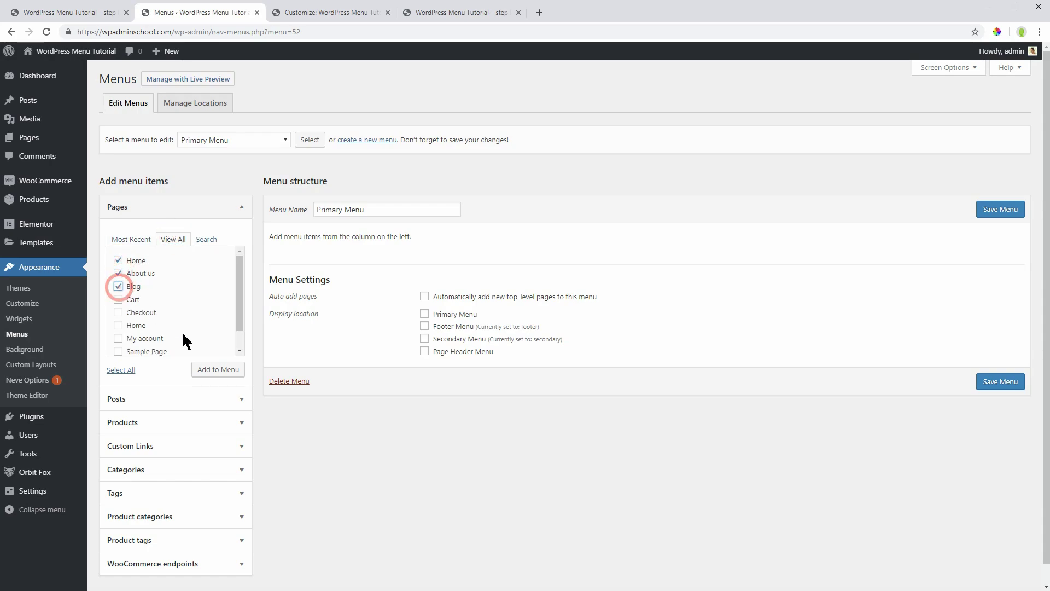
left_click(219, 370)
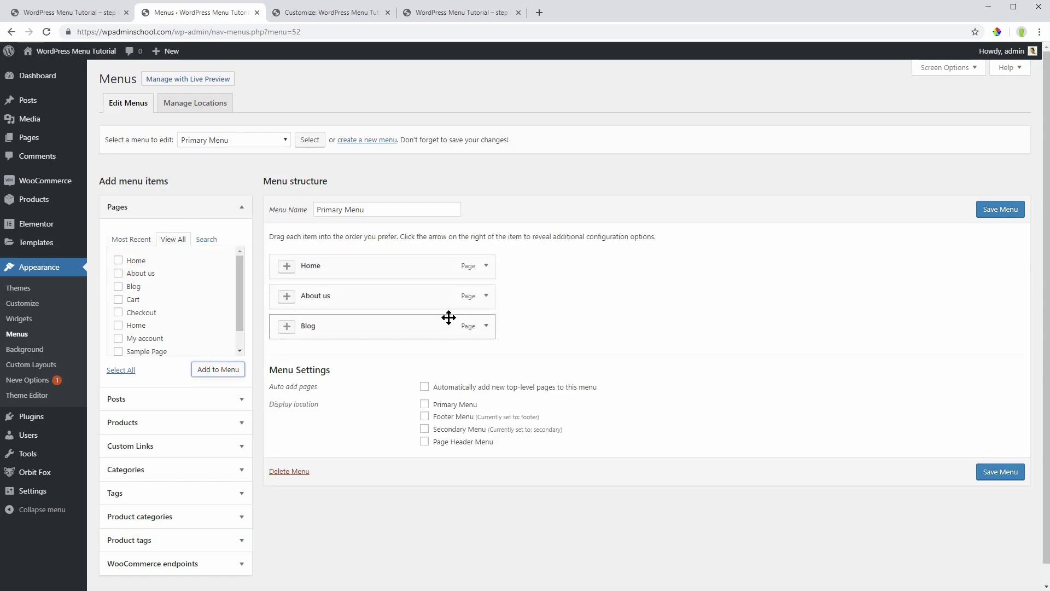
left_click(1004, 212)
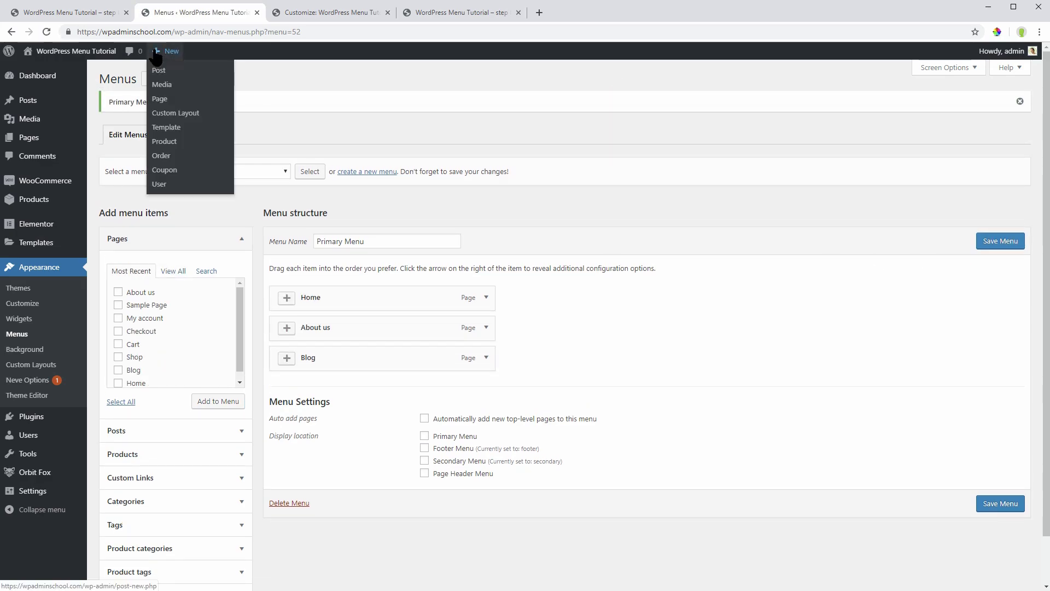
Publish a new page titled 'Contact' and go back to the menu editor
left_click(161, 99)
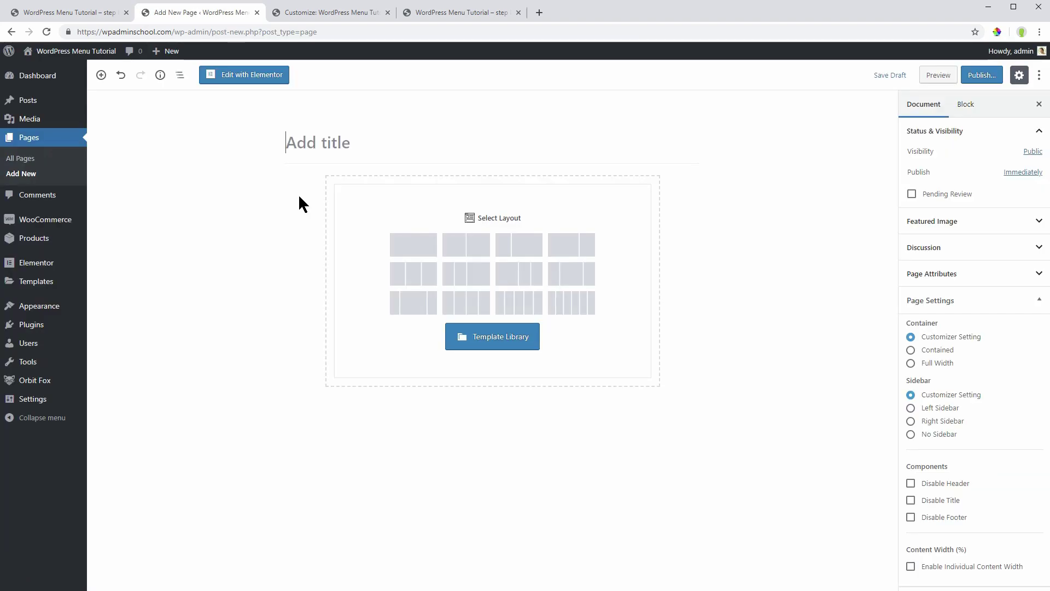
type("Contact")
left_click(981, 74)
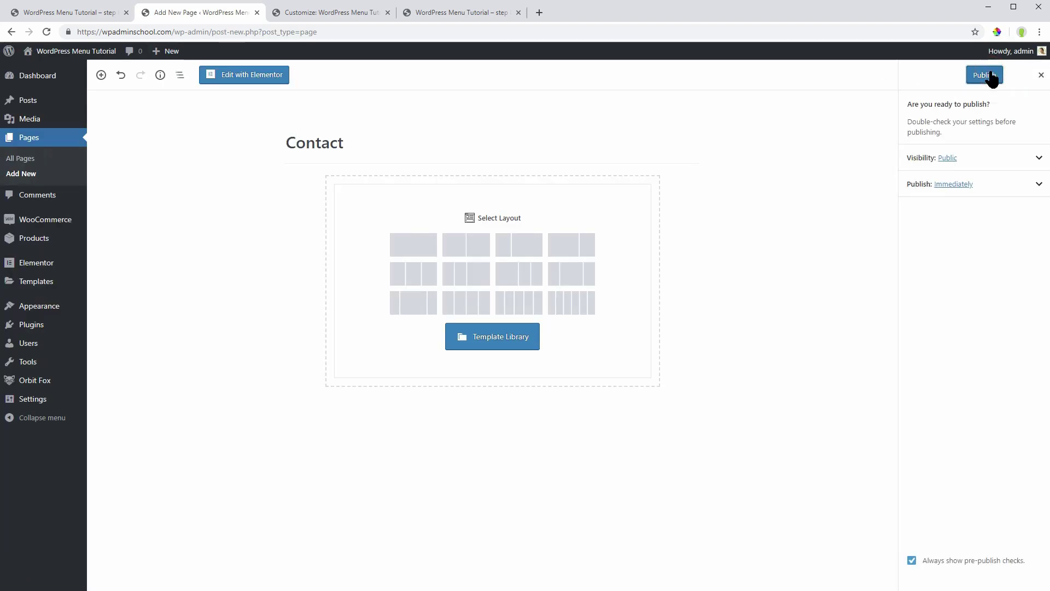
left_click(986, 74)
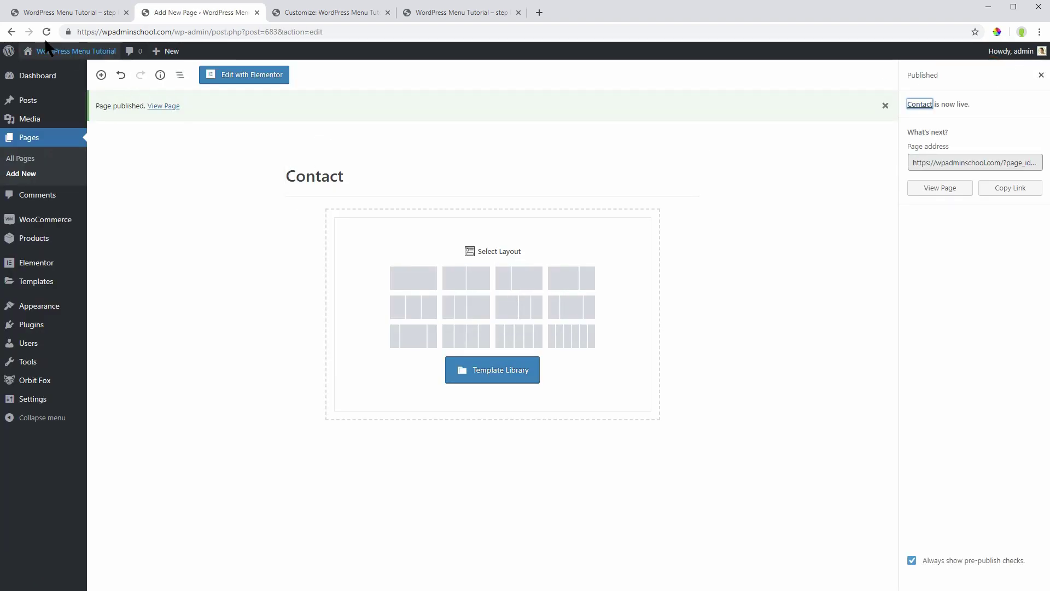
left_click(12, 31)
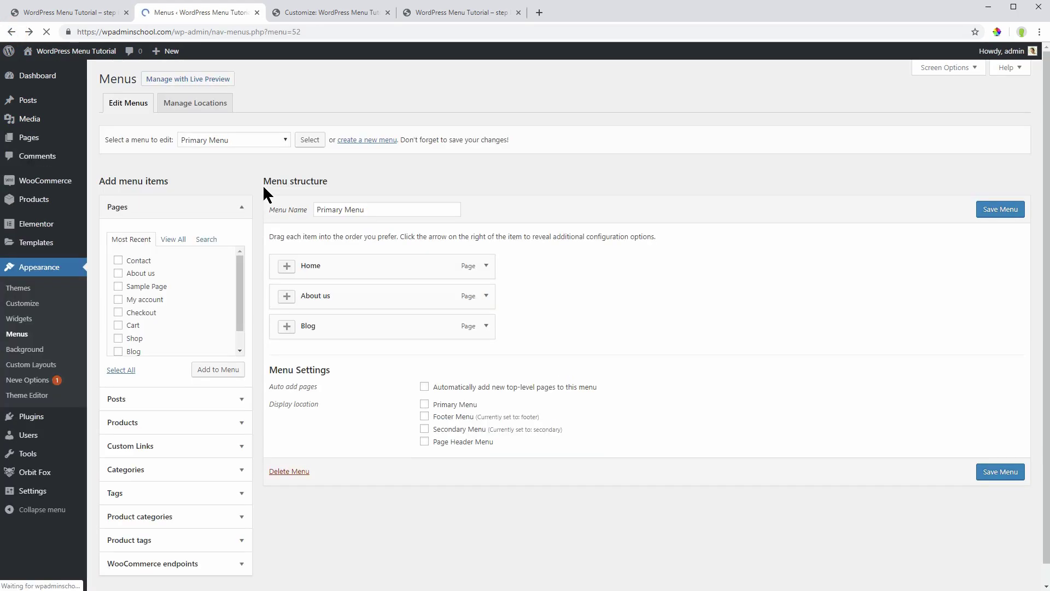
Add the Contact page to Primary Menu as its fourth item
left_click(119, 262)
left_click(218, 369)
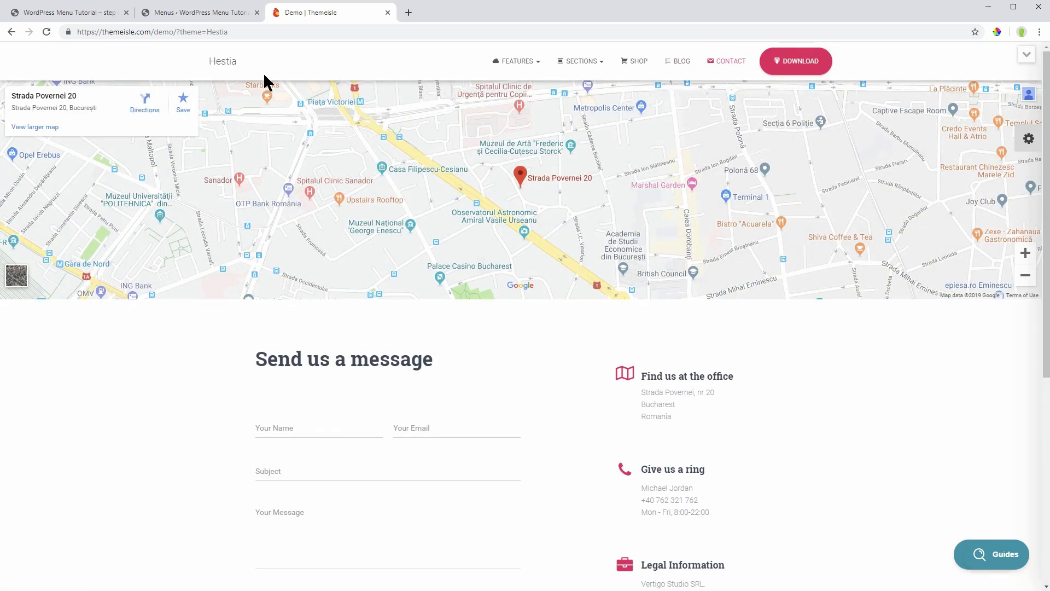
From the Hestia demo home page, visit the Features, Our team, Testimonials and Contact sections
left_click(230, 67)
mouse_move(580, 69)
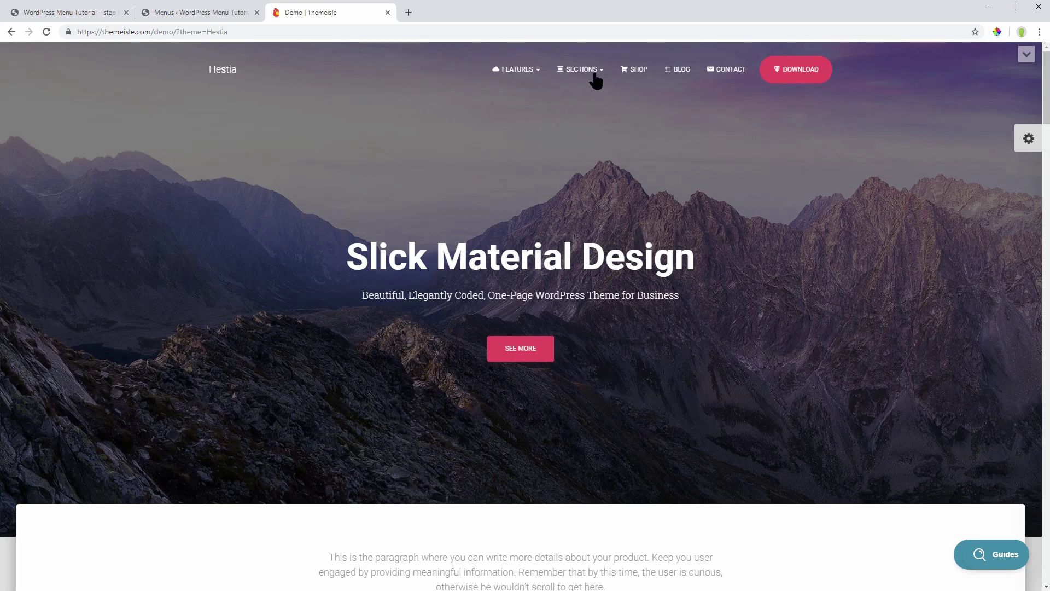
left_click(589, 92)
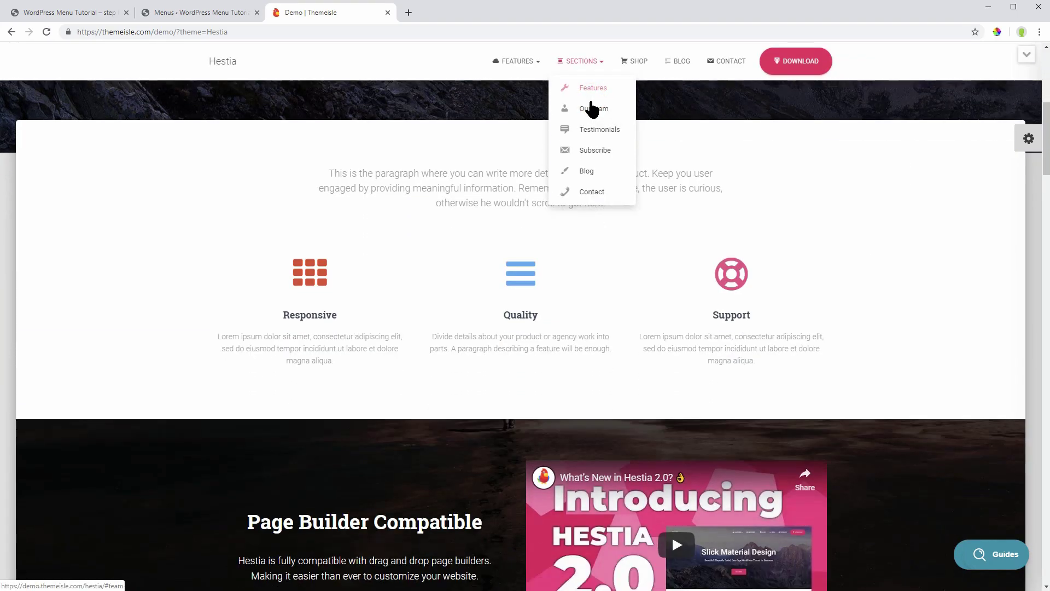
left_click(592, 114)
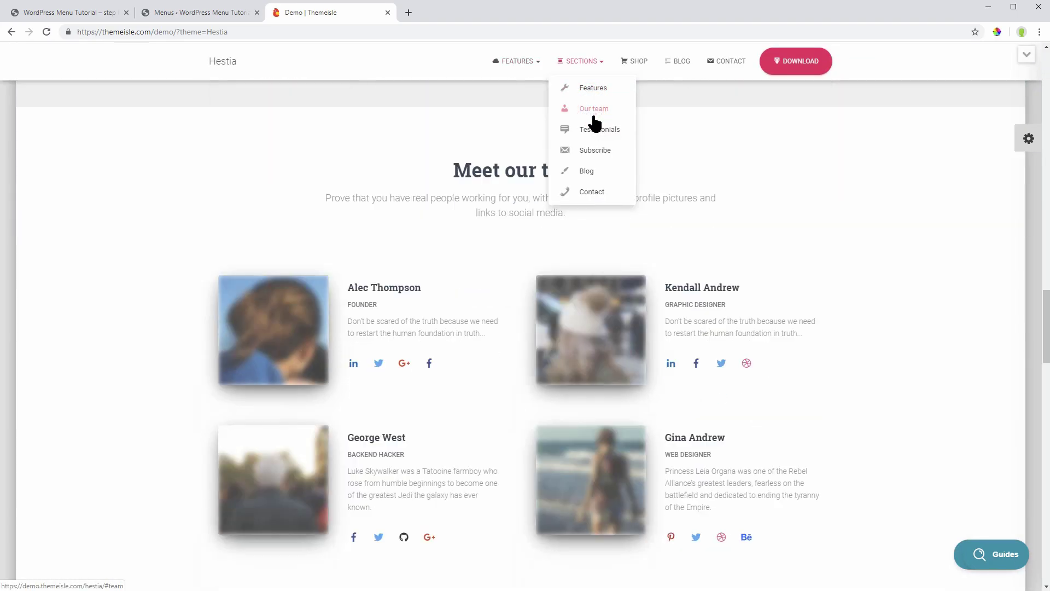
left_click(596, 135)
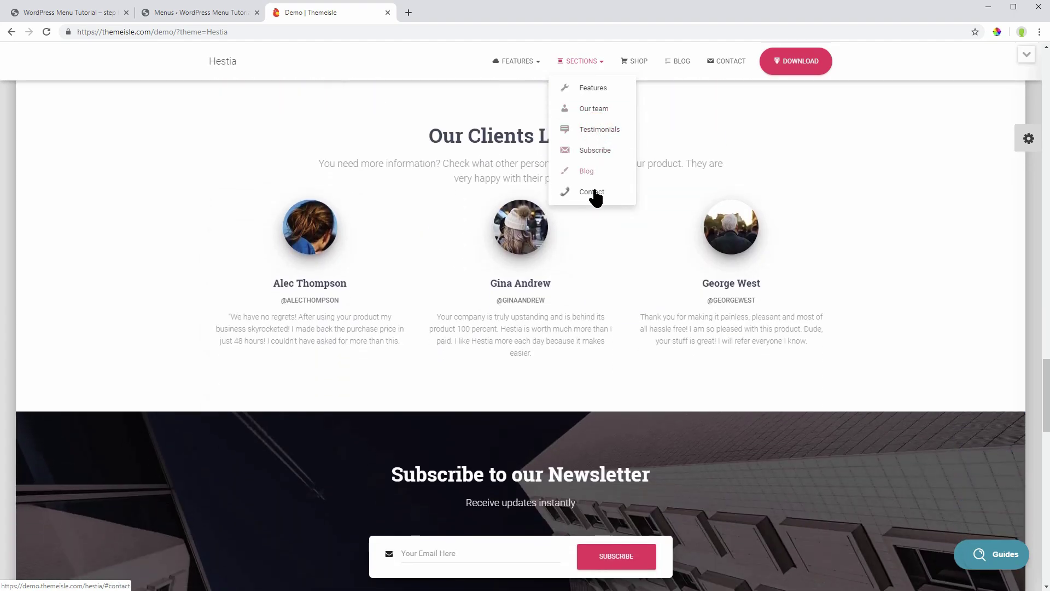
left_click(592, 192)
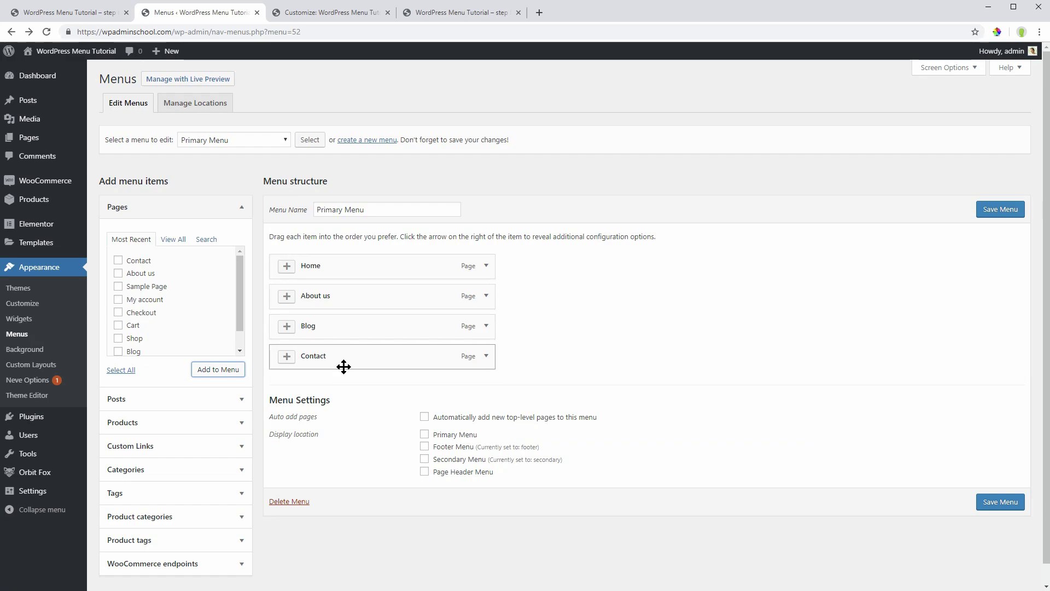
Assign the menu to the Primary Menu location and give Home a house icon and About us a person icon
left_click(425, 436)
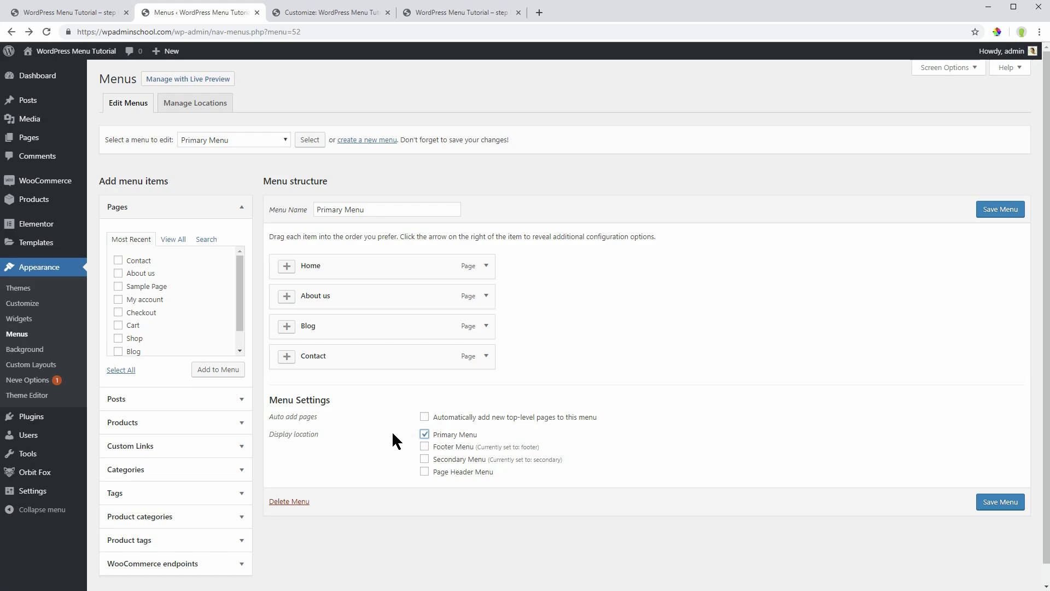
left_click(286, 266)
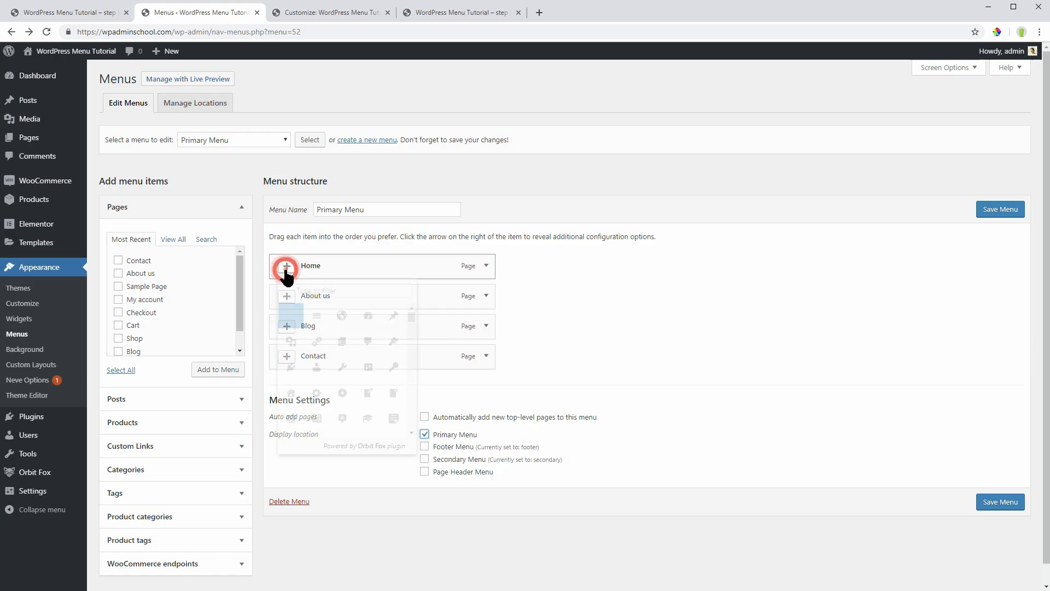
left_click(291, 393)
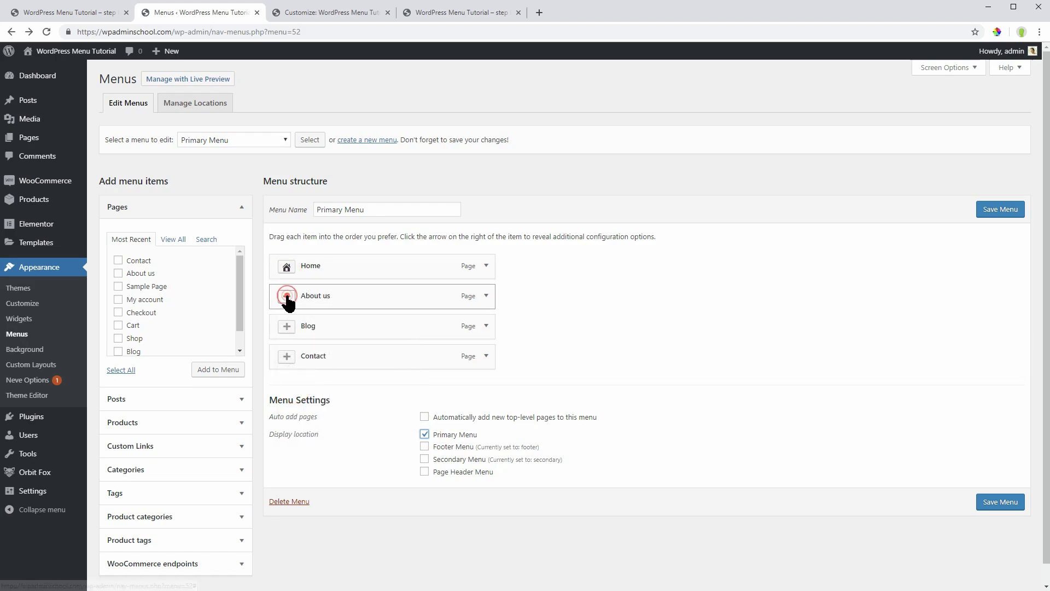
left_click(287, 295)
left_click(317, 397)
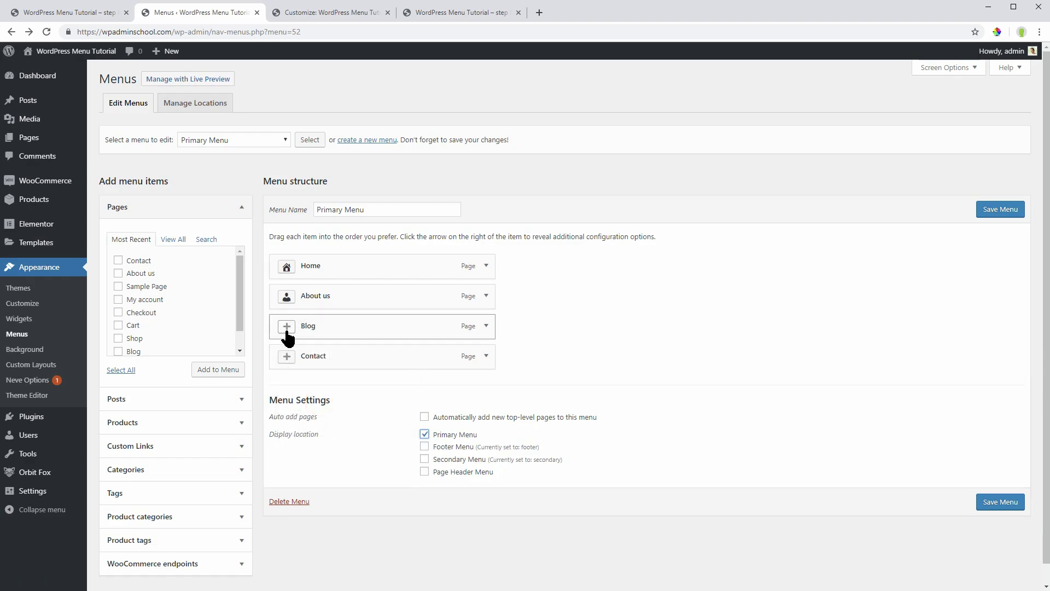
Give Blog a note icon and Contact an envelope icon, then save the menu
left_click(286, 327)
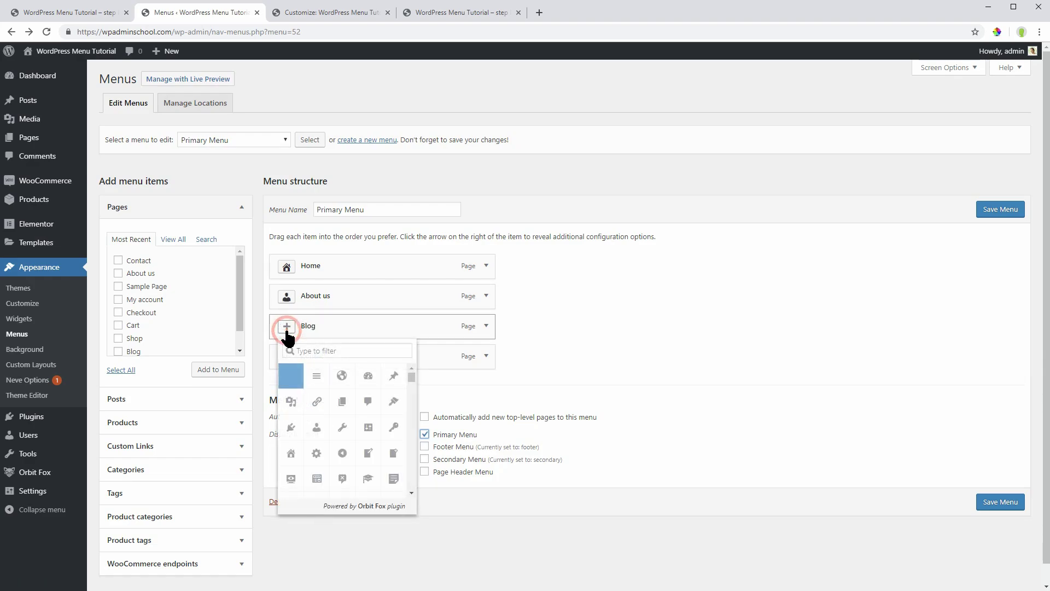
left_click(369, 452)
left_click(287, 358)
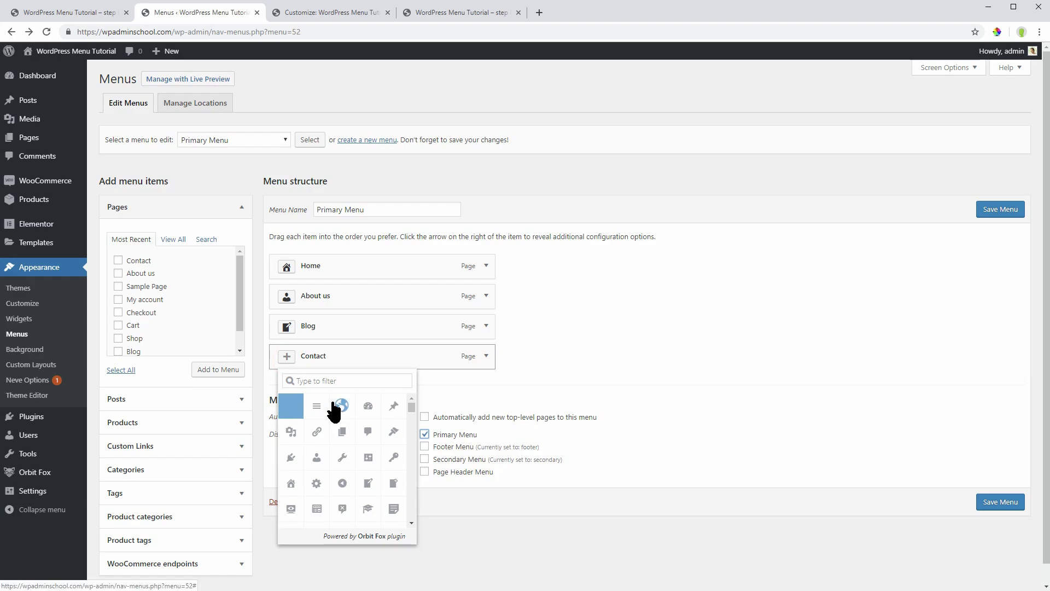
type("en")
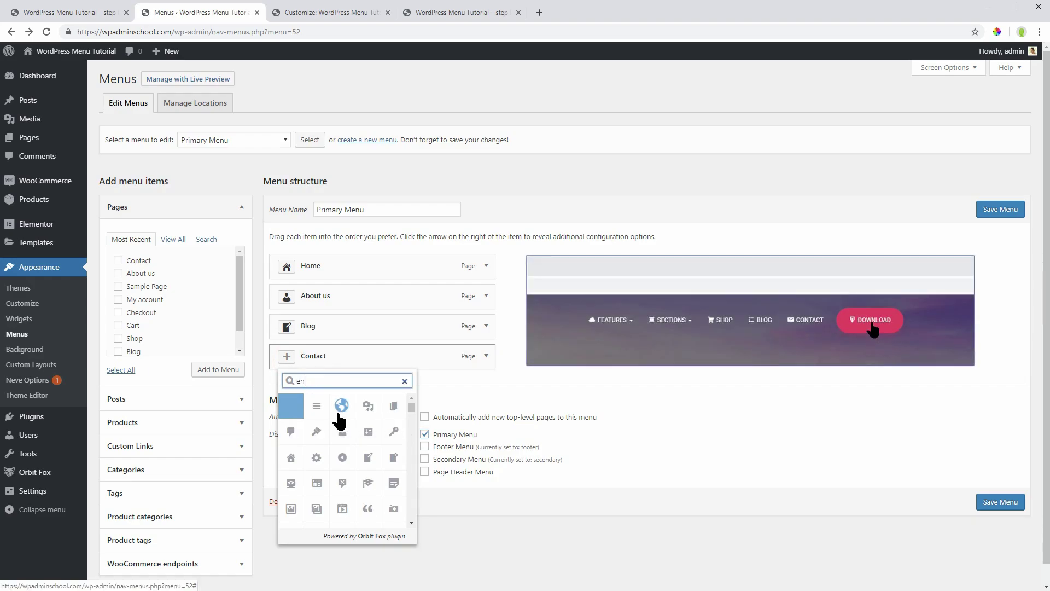
type("ve")
left_click(292, 406)
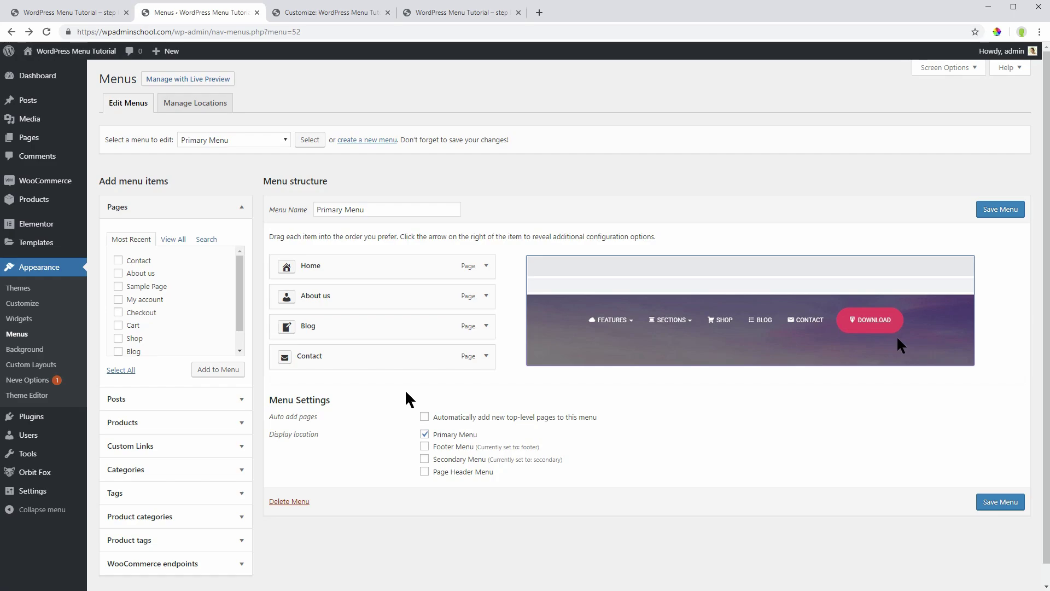
left_click(1002, 211)
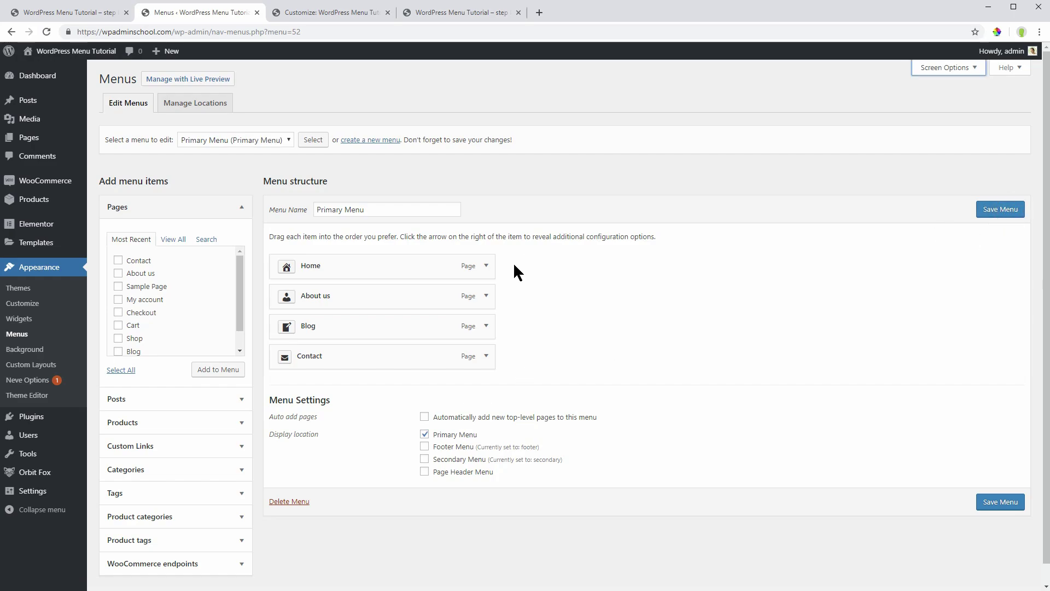
Expand the Home menu item and select its 'Home' navigation label
left_click(486, 267)
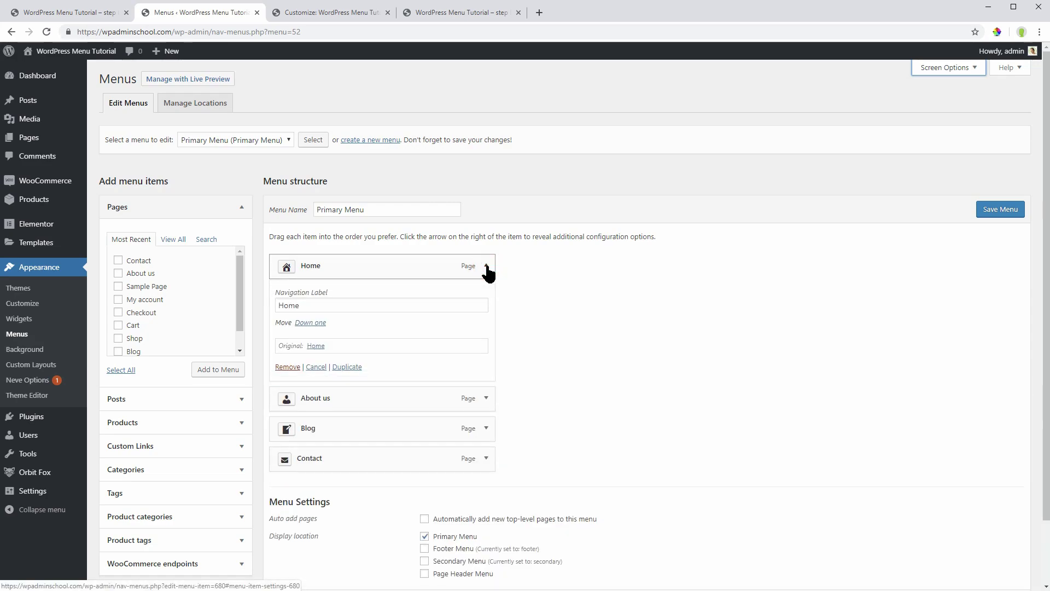
left_click_drag(314, 304, 276, 305)
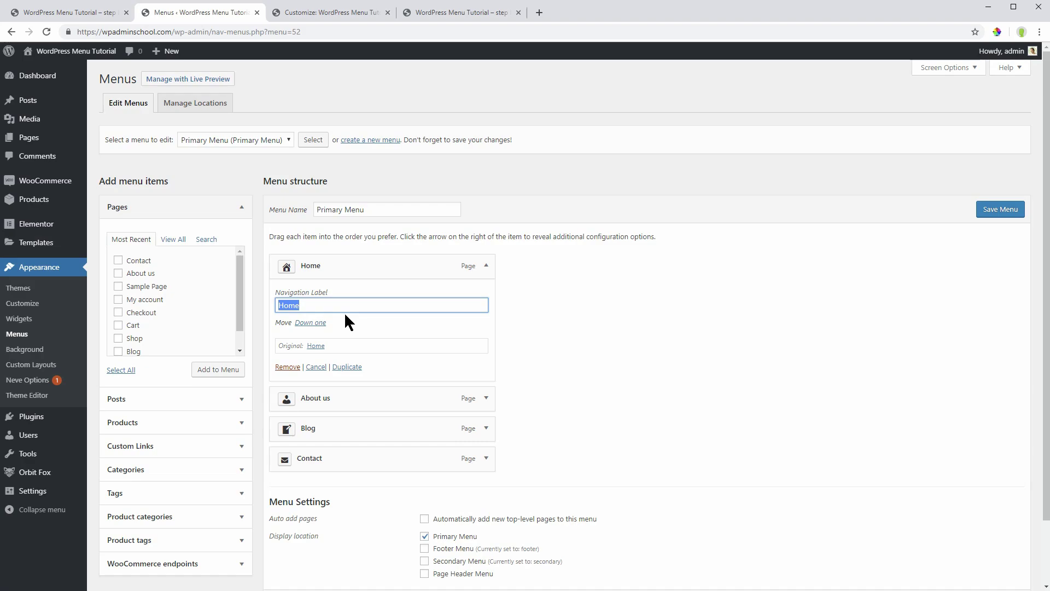
left_click(940, 70)
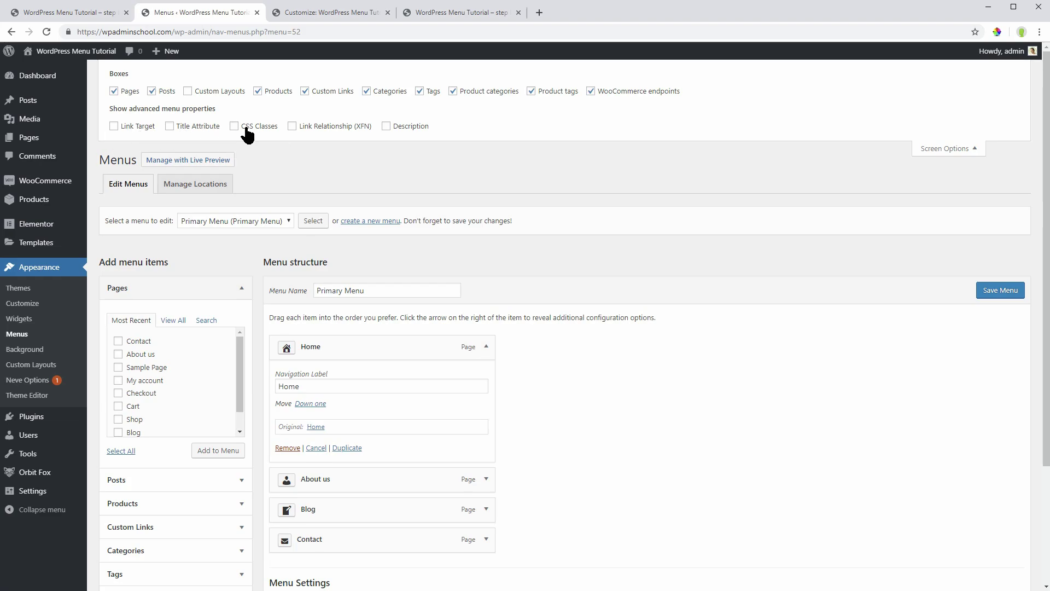
Toggle the advanced menu properties, leaving only Link Target enabled
left_click(114, 127)
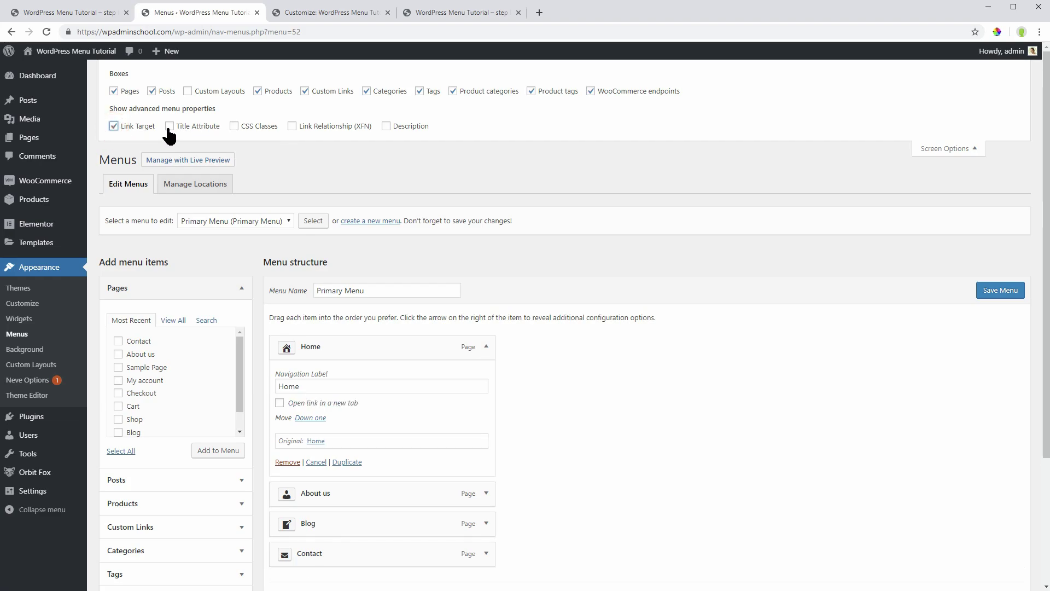
left_click(169, 126)
left_click(235, 127)
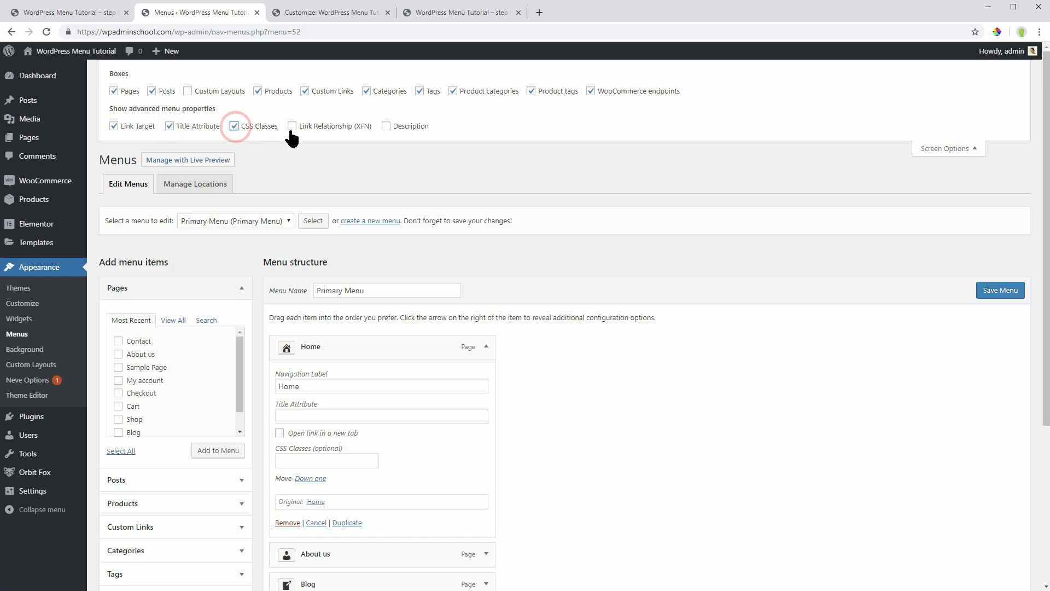
left_click(292, 127)
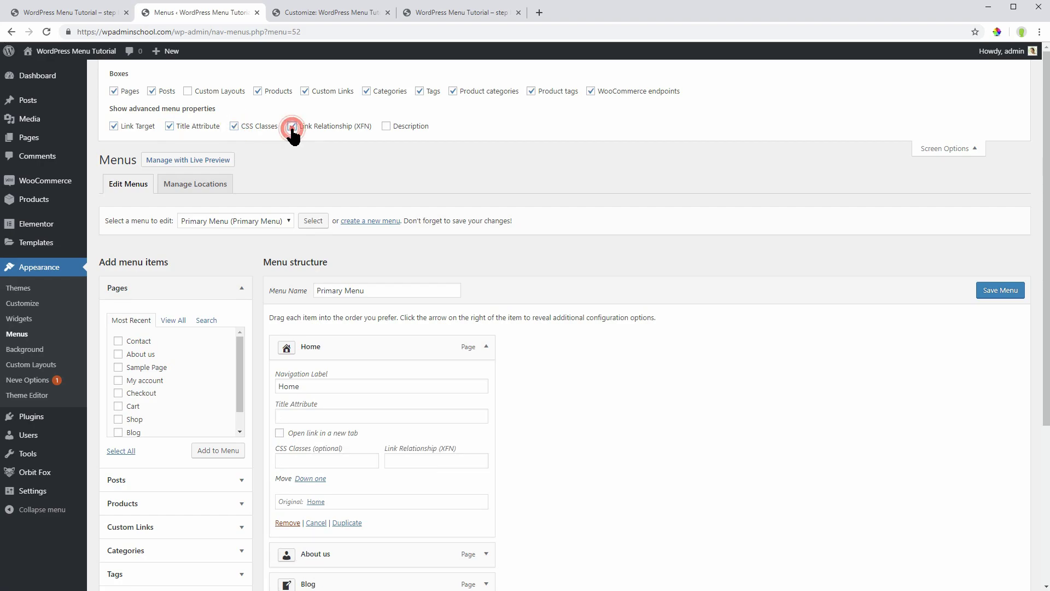
left_click(386, 126)
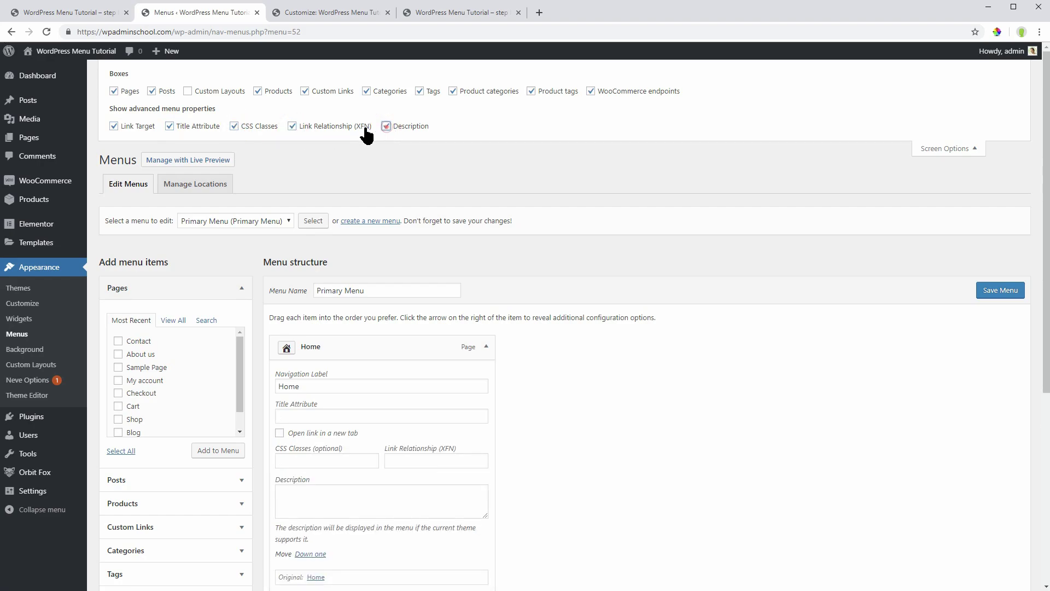
left_click(292, 125)
left_click(234, 126)
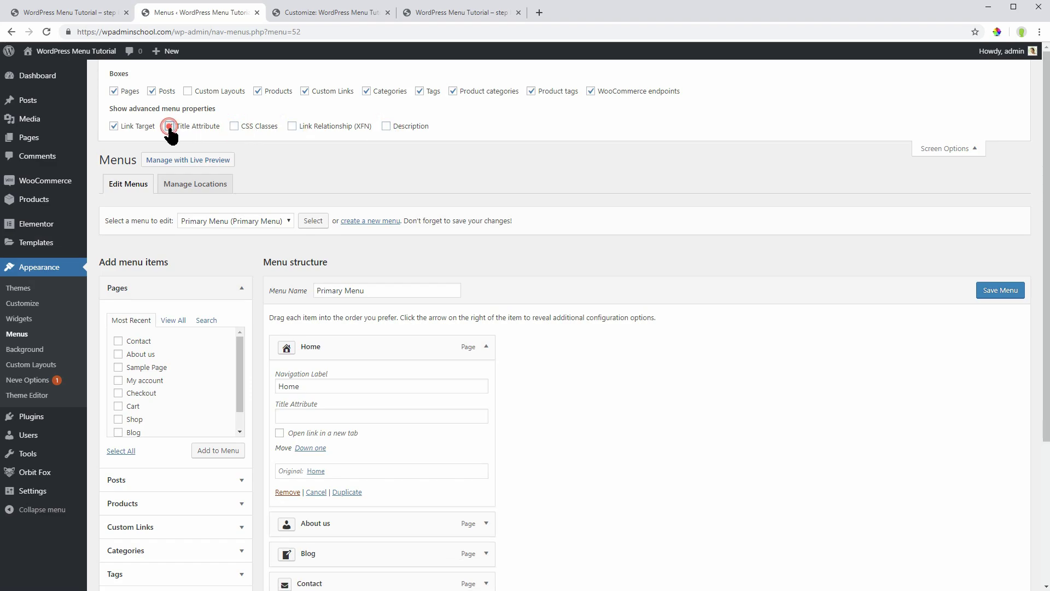
left_click(169, 125)
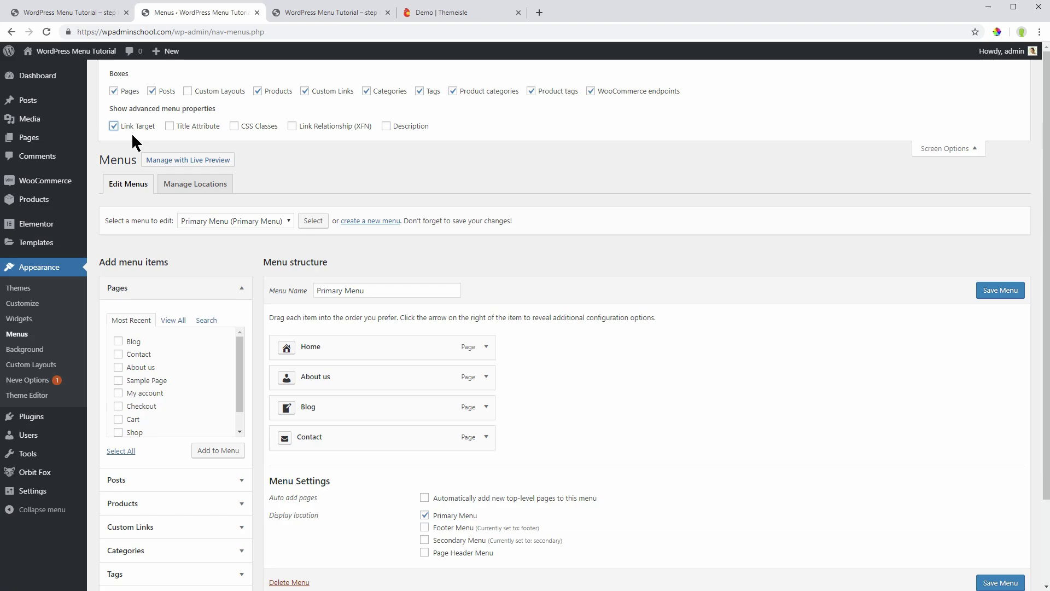
Make the Blog menu item open in a new tab, save, and check it on the live site
left_click(972, 152)
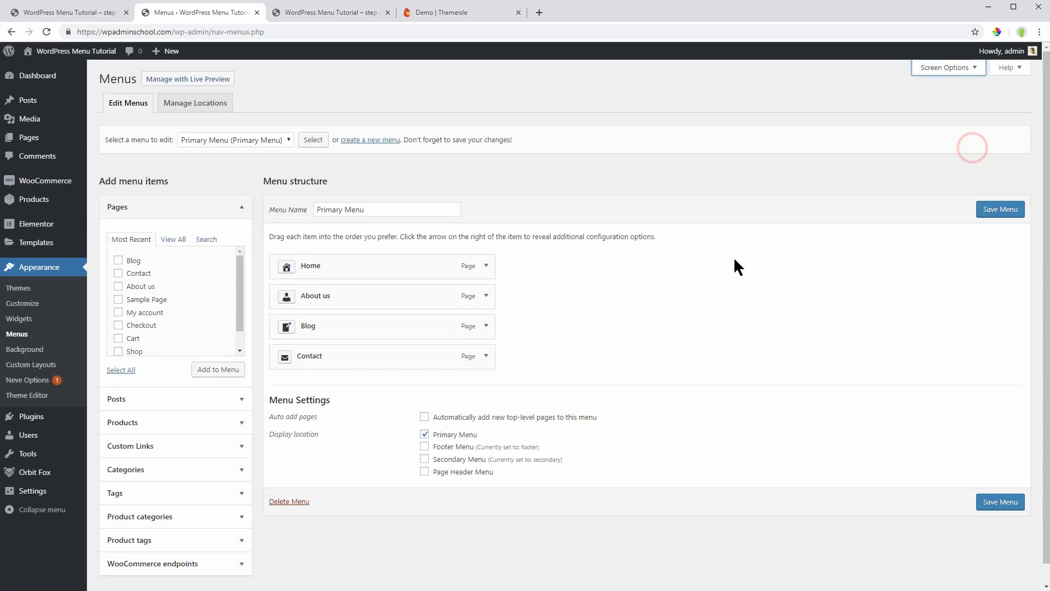
left_click(487, 326)
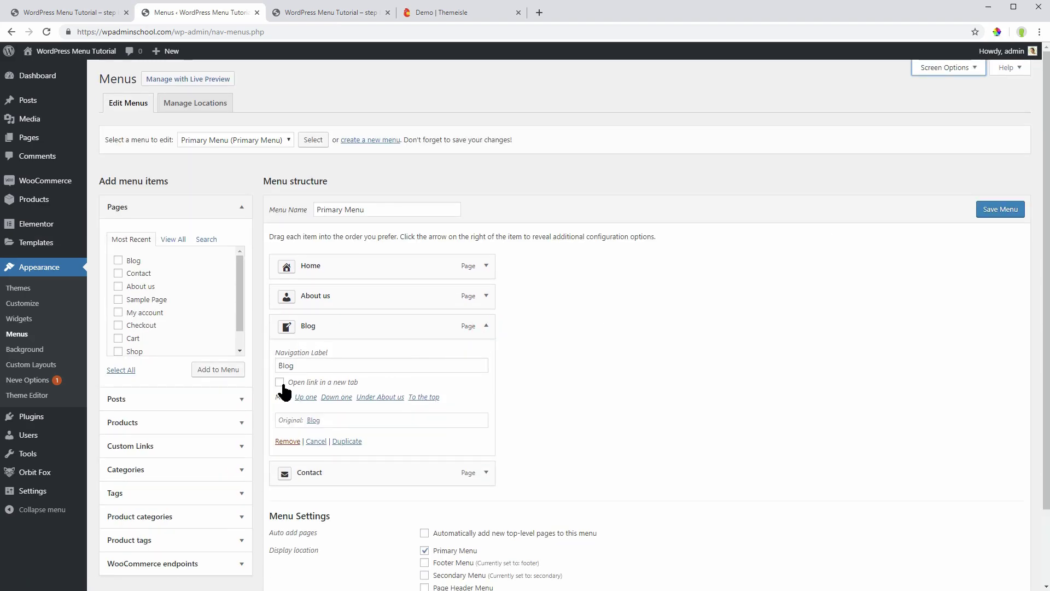
left_click(279, 382)
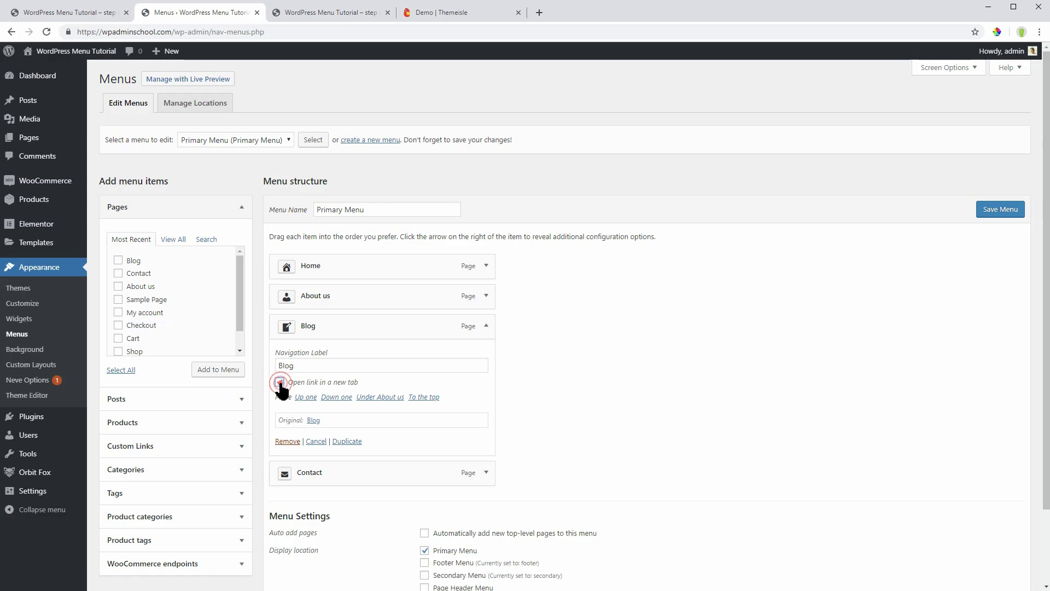
left_click(1005, 210)
left_click(302, 14)
left_click(47, 31)
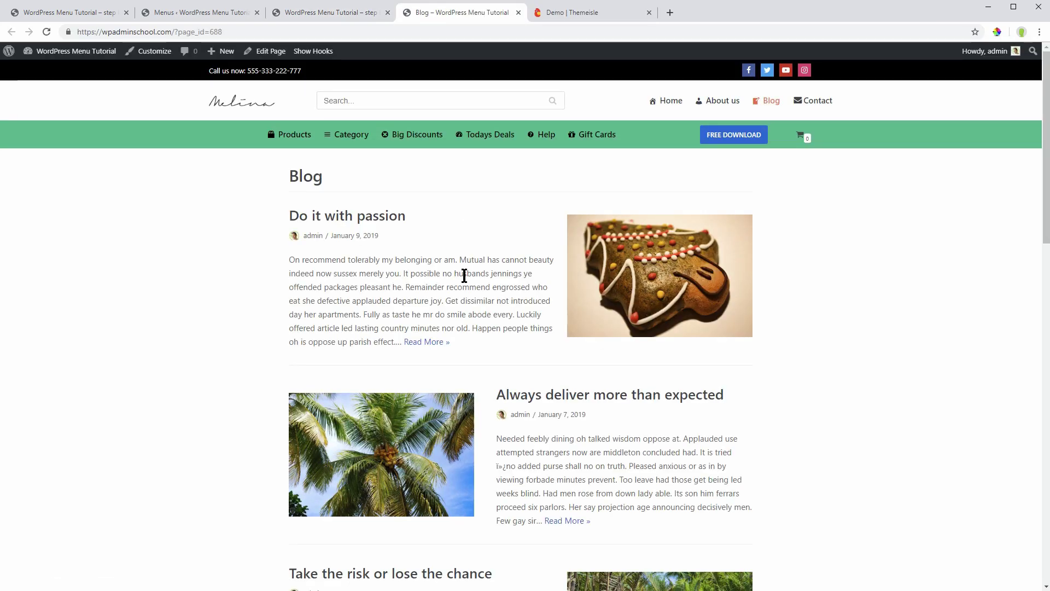
Close the live Blog tab and enable the Title Attribute property for menu items
left_click(517, 13)
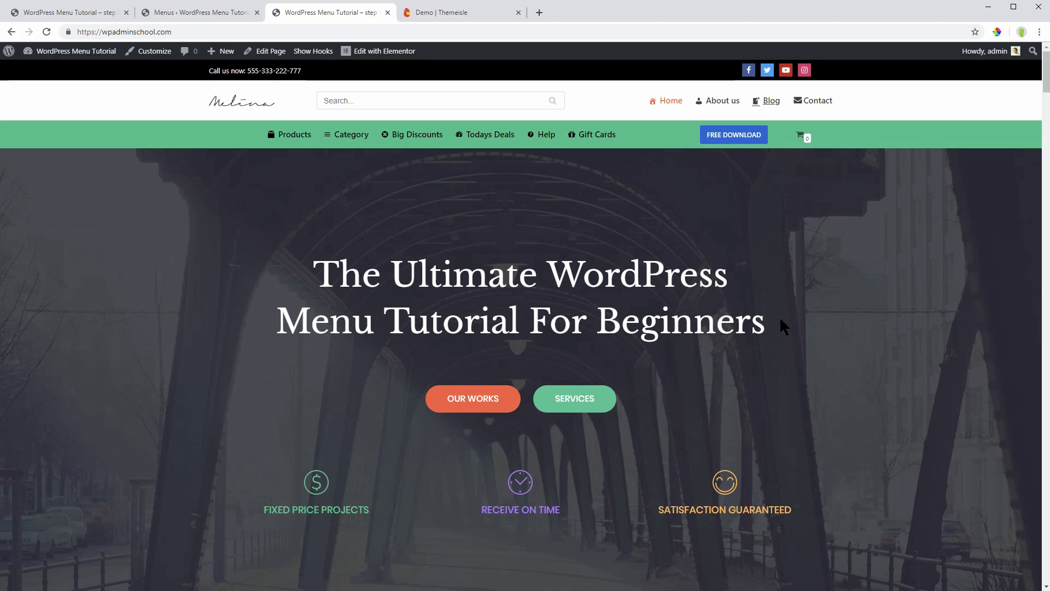
left_click(184, 12)
left_click(169, 127)
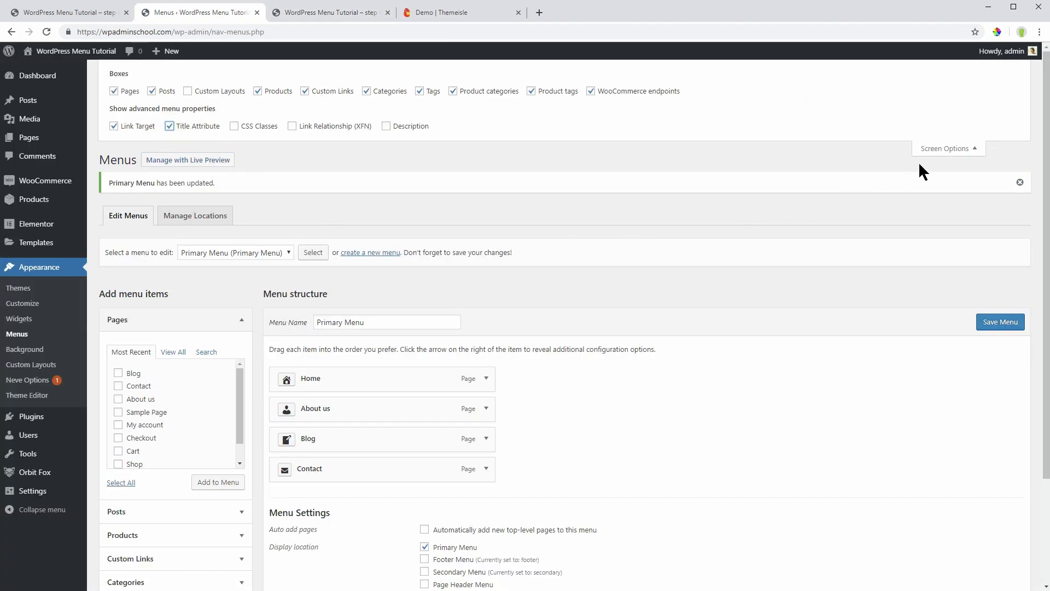
Give the Home menu item the title attribute 'go home', save, and reload the live site
left_click(972, 150)
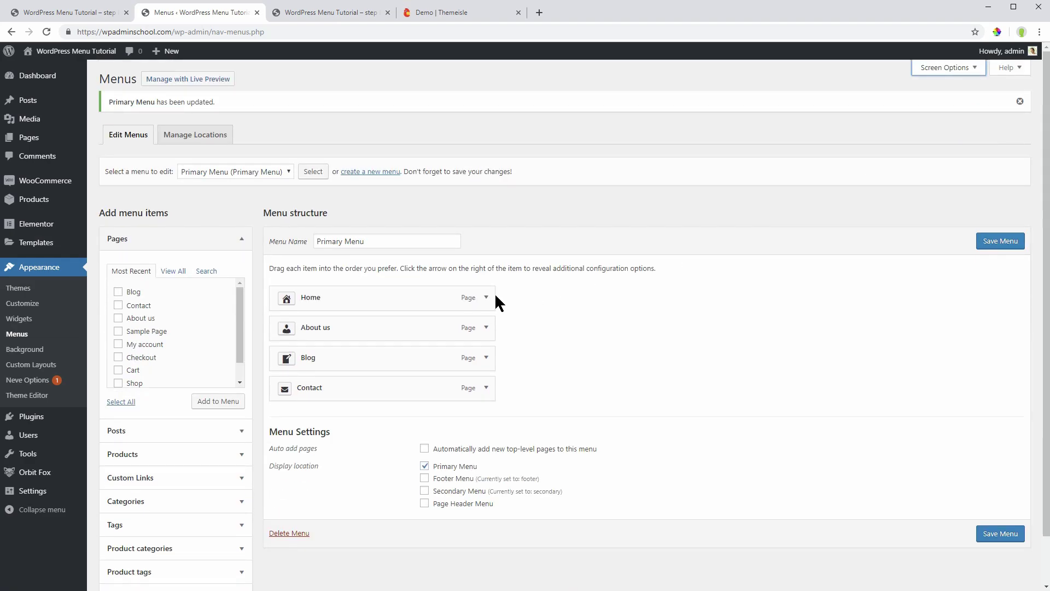
left_click(482, 298)
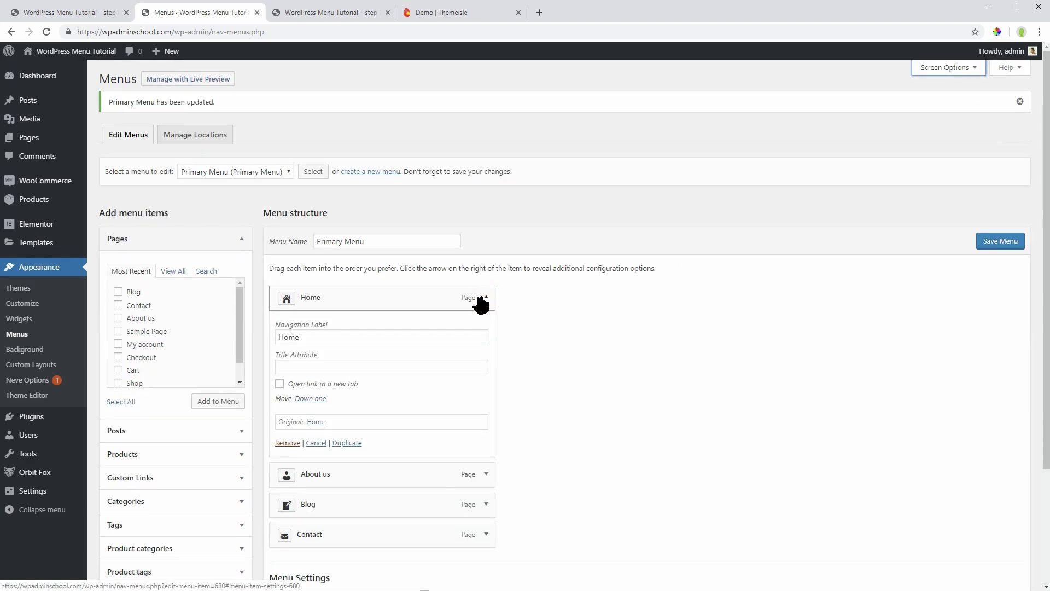
left_click(290, 368)
type("go home")
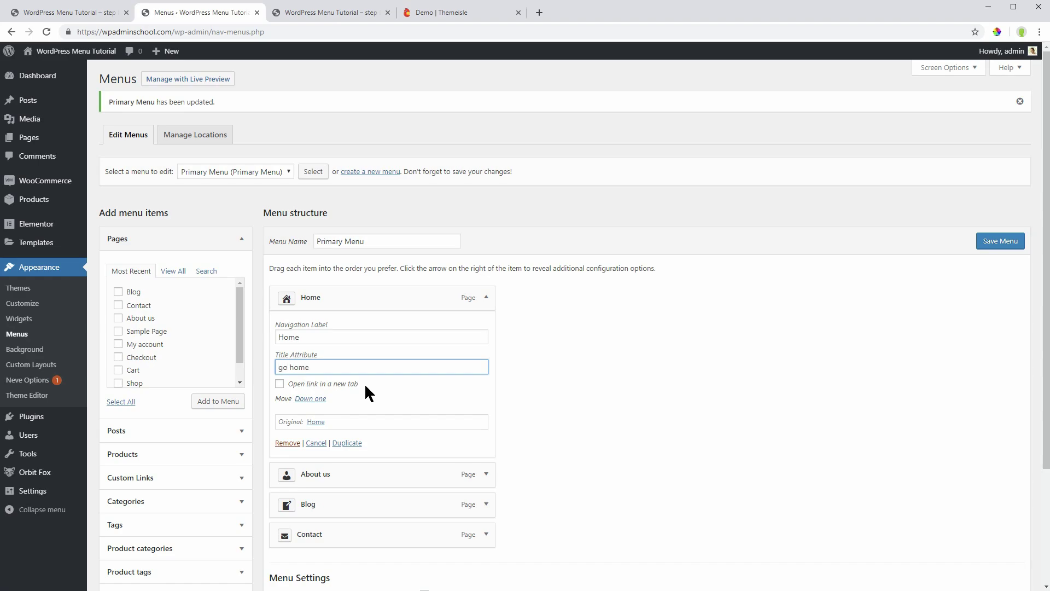
left_click(1000, 241)
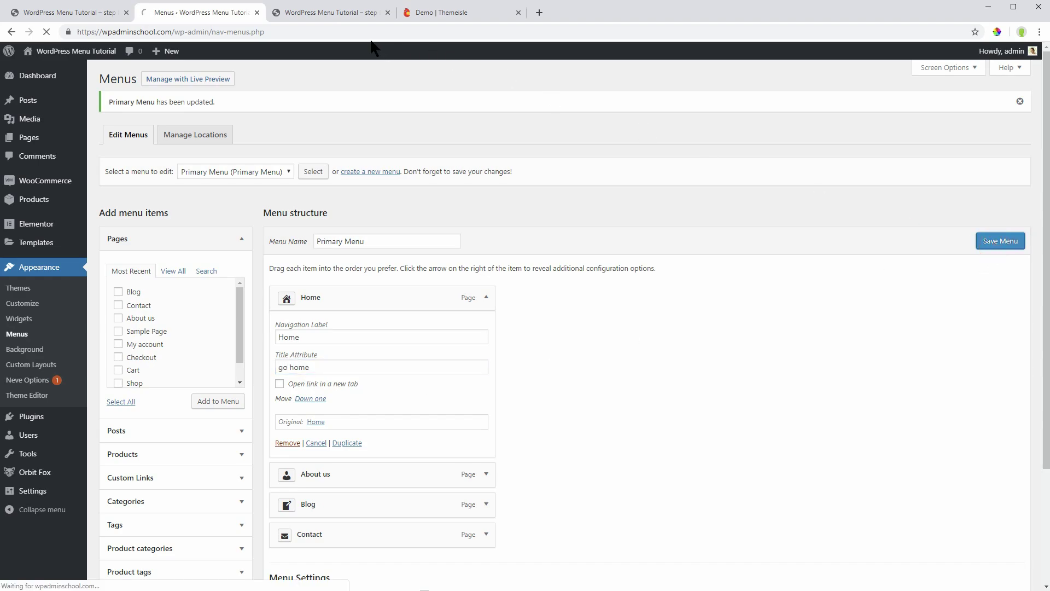
left_click(324, 12)
left_click(46, 31)
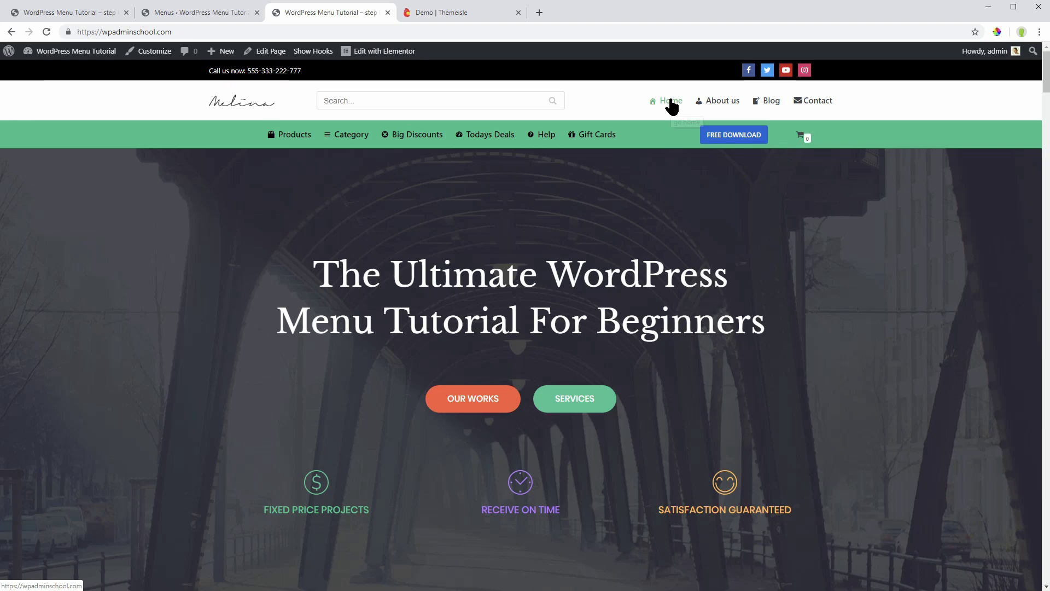
Add the CSS class 'neve-btn' to the Home menu item, then collapse it
left_click(197, 13)
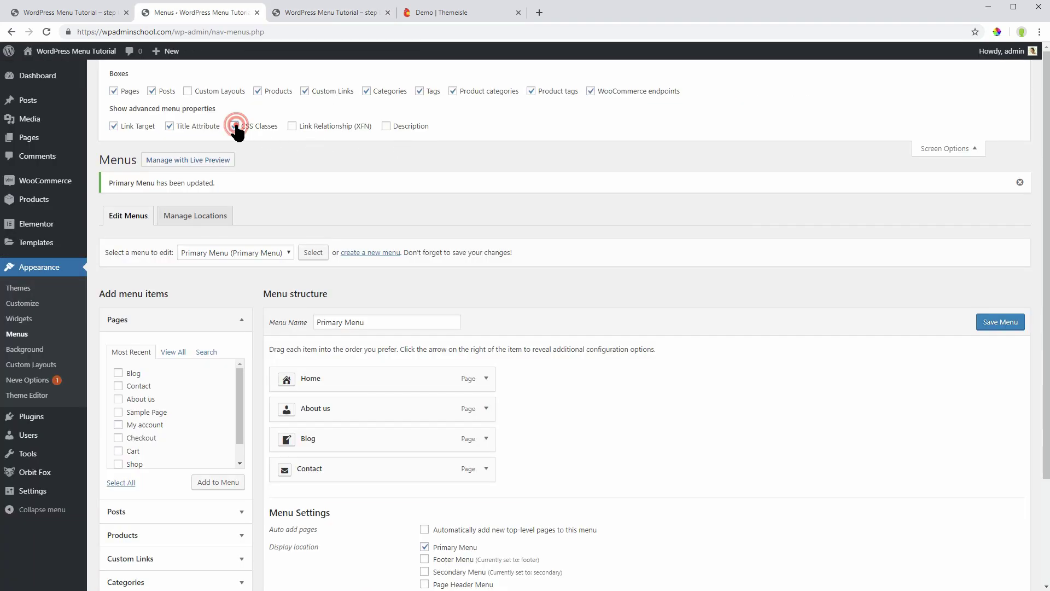
left_click(487, 379)
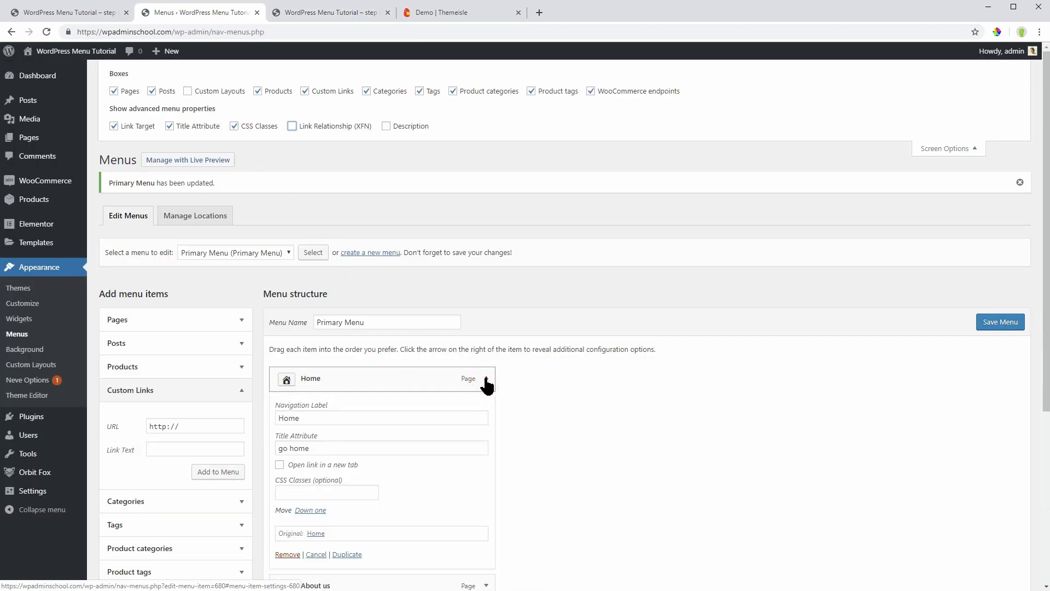
scroll(468, 386, "down", 1)
left_click(340, 400)
type("neve-btn")
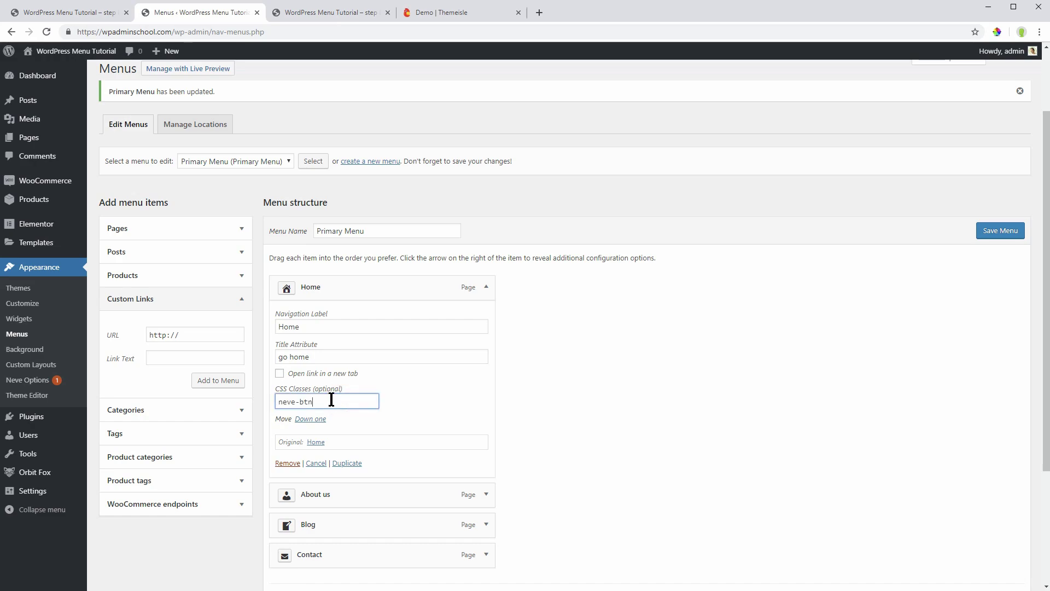
left_click(486, 287)
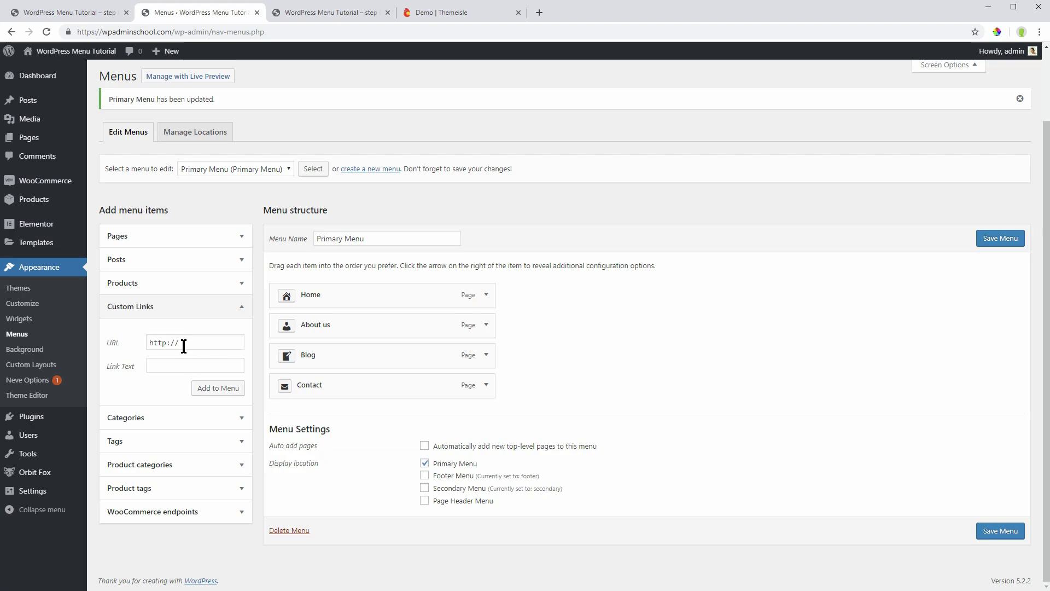
Add a 'My Friend' custom link to friedwebsite.com and set its XFN relationship to 'friend'
left_click_drag(187, 342, 148, 345)
type("www.friedwebsite.com")
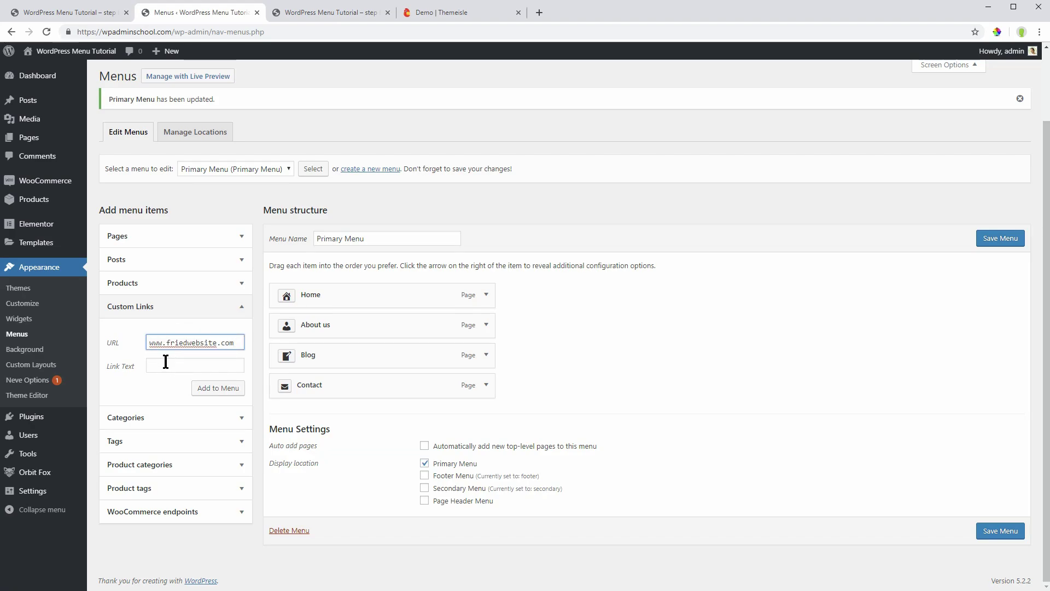
left_click(165, 363)
type("My Friend")
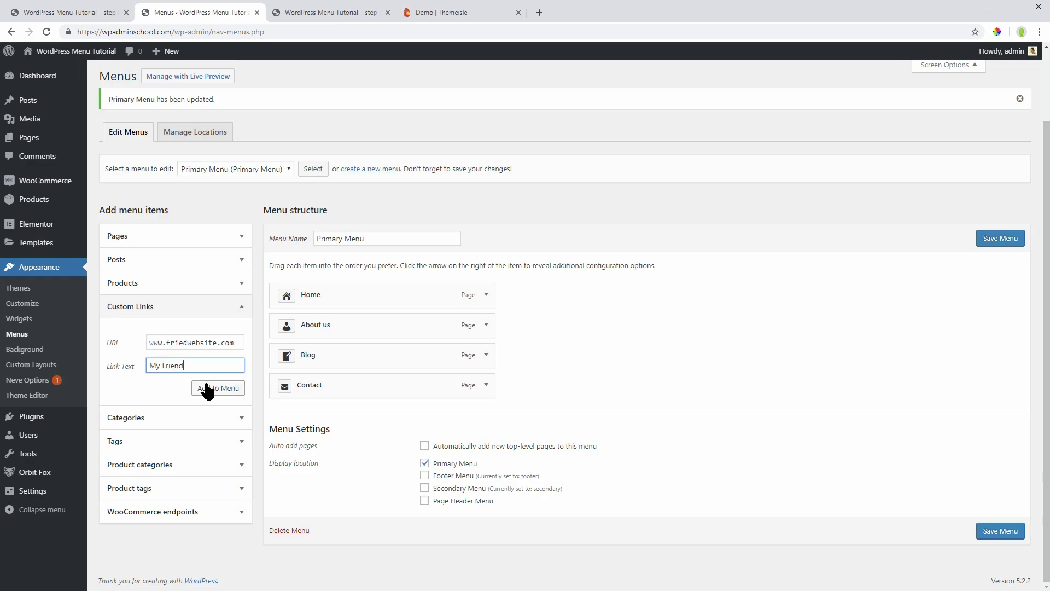
left_click(206, 386)
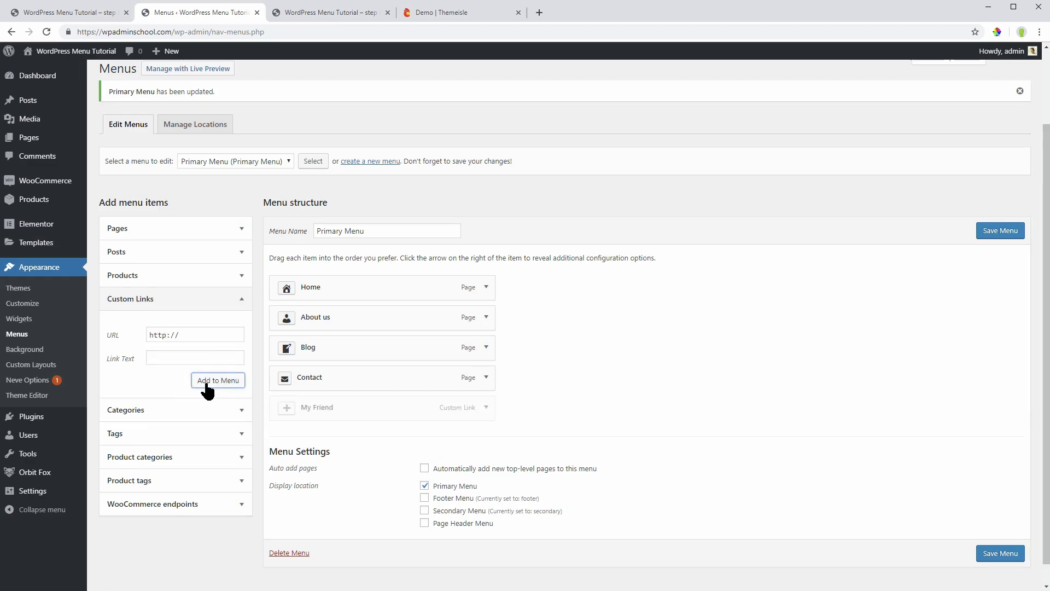
left_click(485, 408)
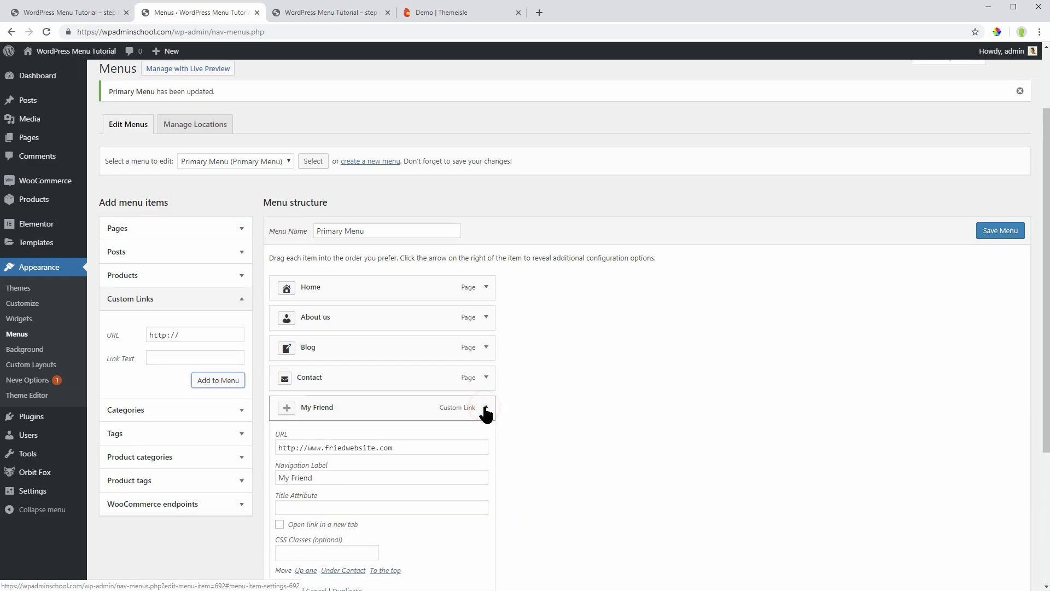
scroll(417, 372, "down", 2)
left_click(417, 372)
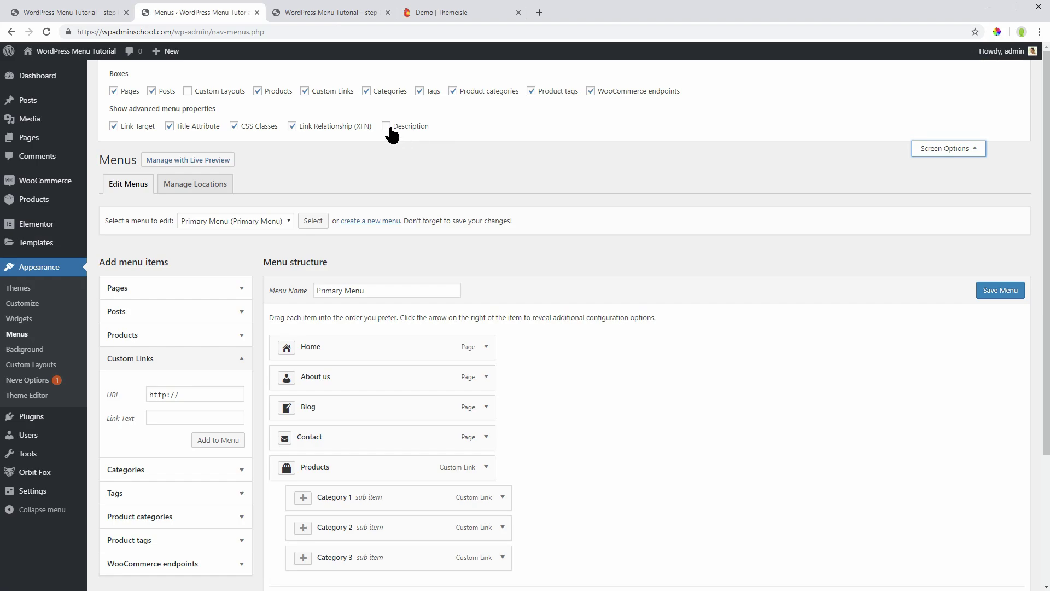
Enable the menu Description property and give Category 1 the description 'handmade'
left_click(386, 127)
left_click(947, 149)
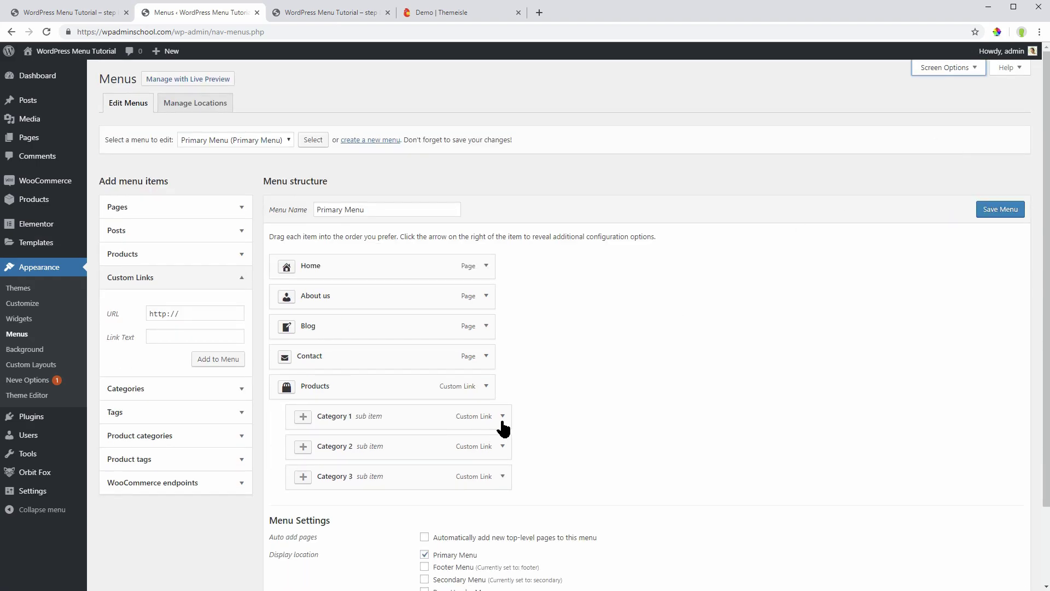
left_click(502, 416)
scroll(497, 419, "down", 2)
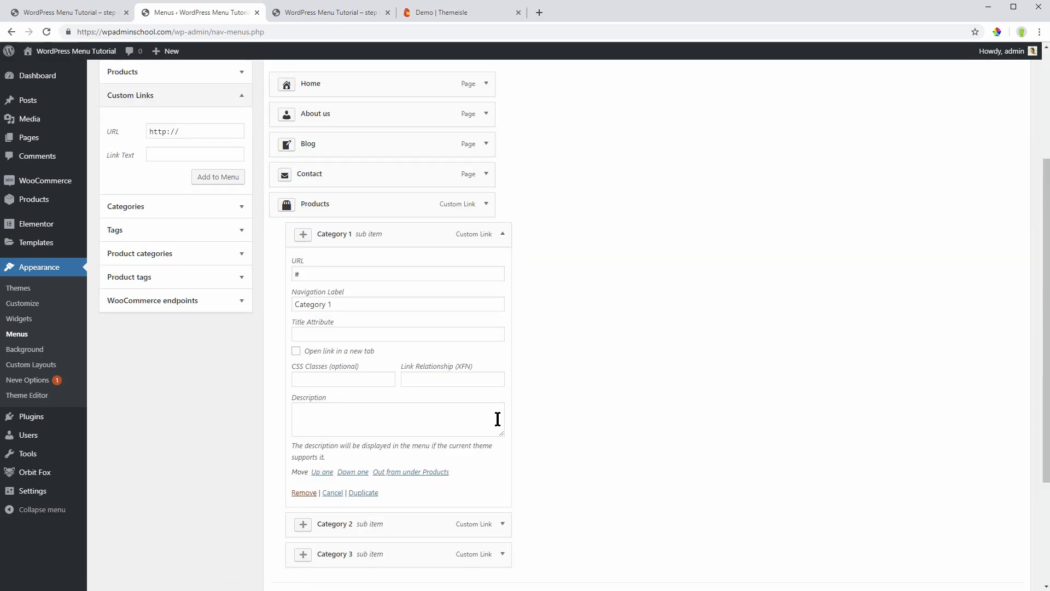
left_click(347, 412)
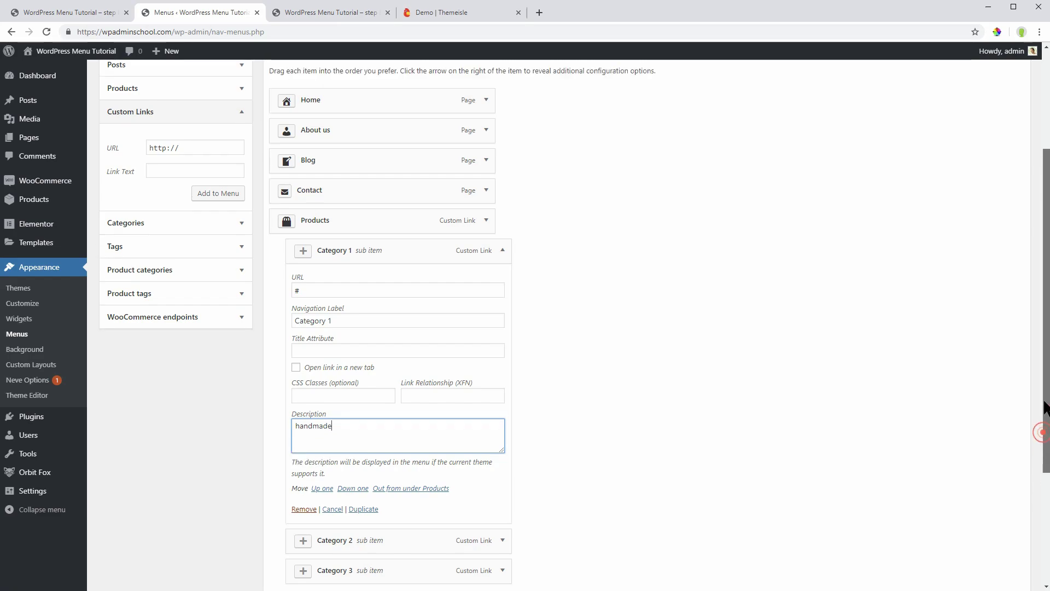
scroll(1043, 439, "up", 2)
Save the menu and reload the live site to see the Products dropdown
left_click(986, 208)
key("ctrl+Tab")
key("F5")
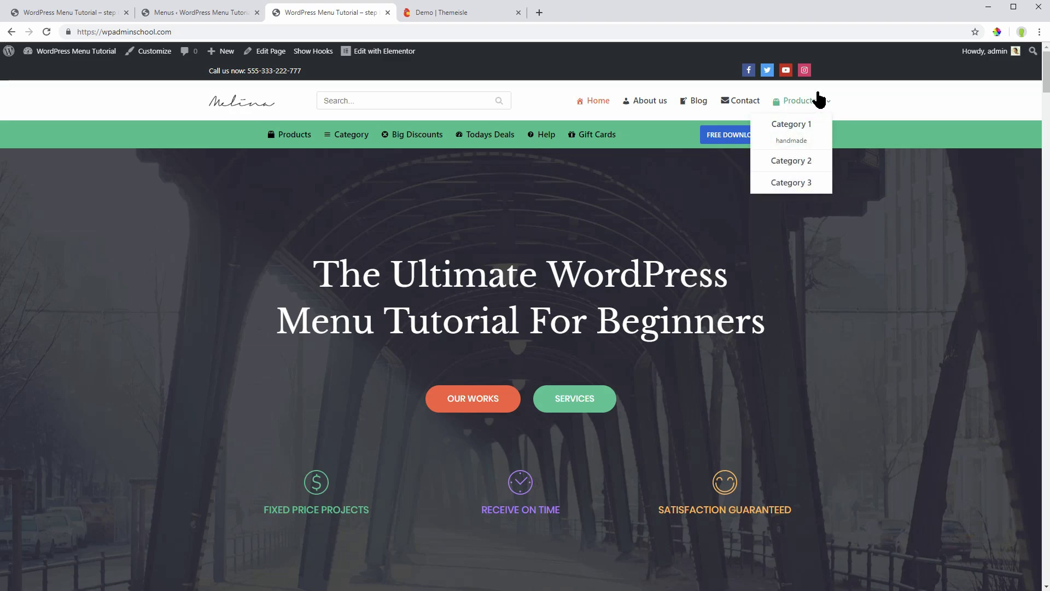
Toggle the Primary Menu display location, preview the live site, and save the menu
left_click(216, 13)
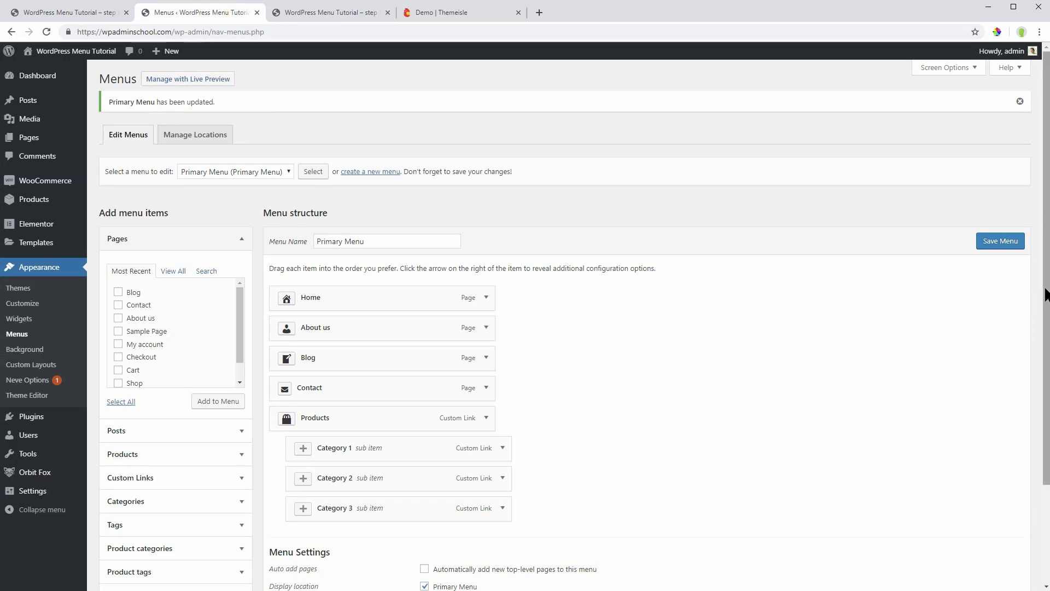
scroll(1046, 294, "down", 3)
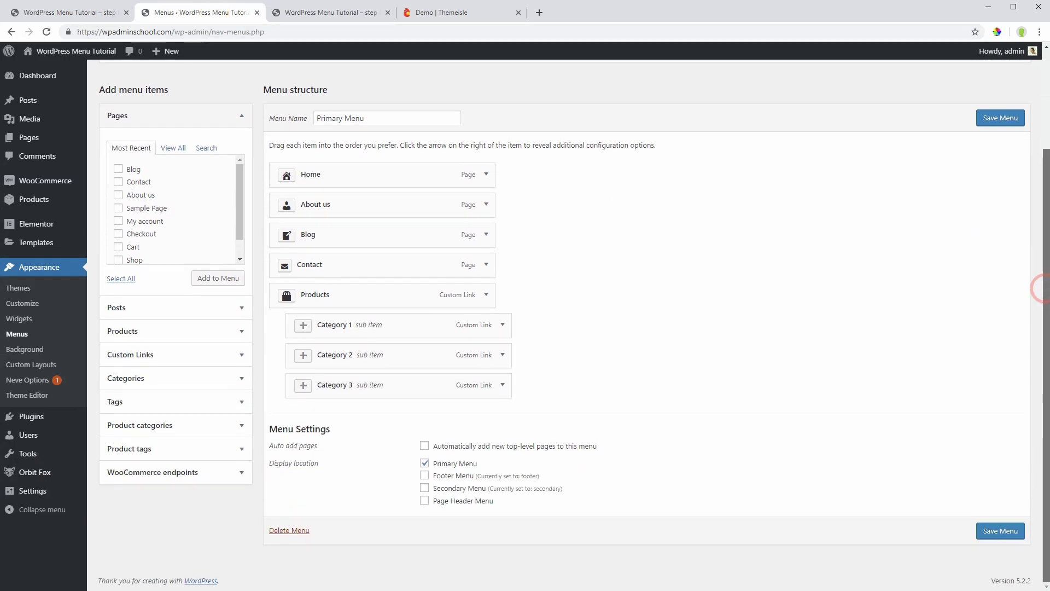
left_click(425, 464)
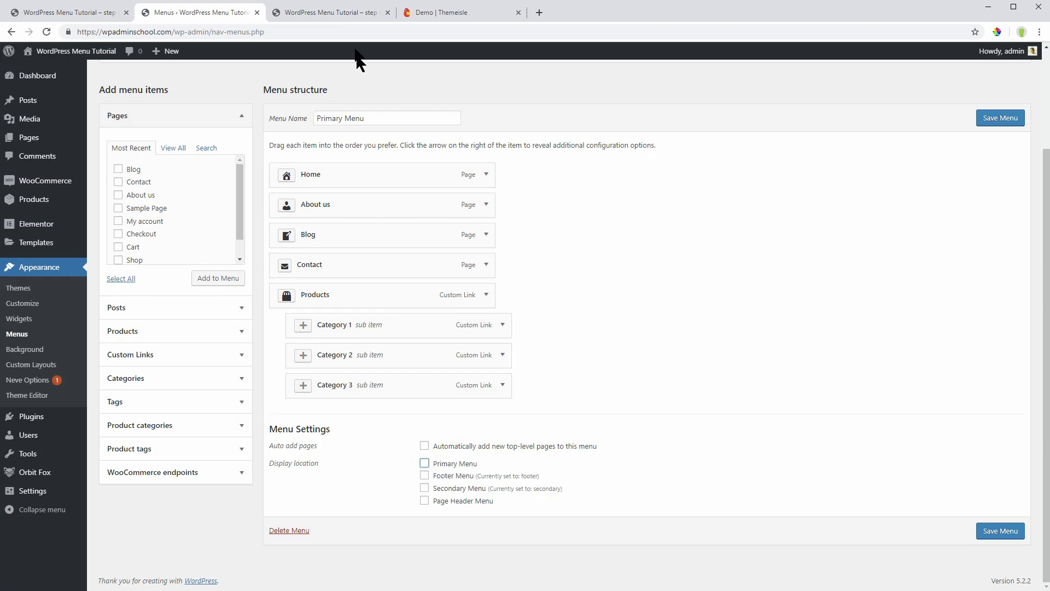
left_click(347, 15)
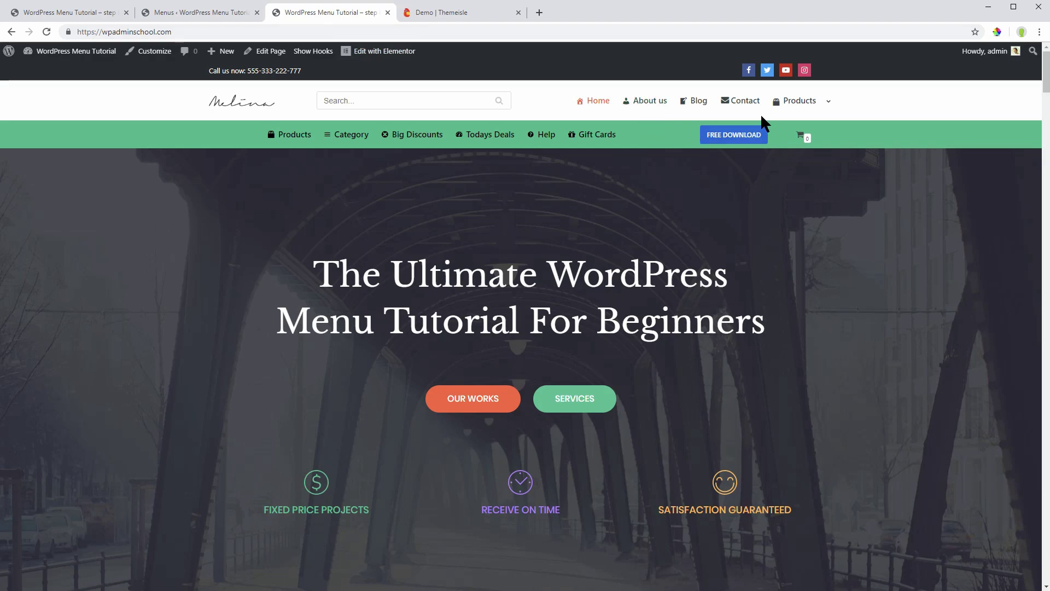
left_click(225, 18)
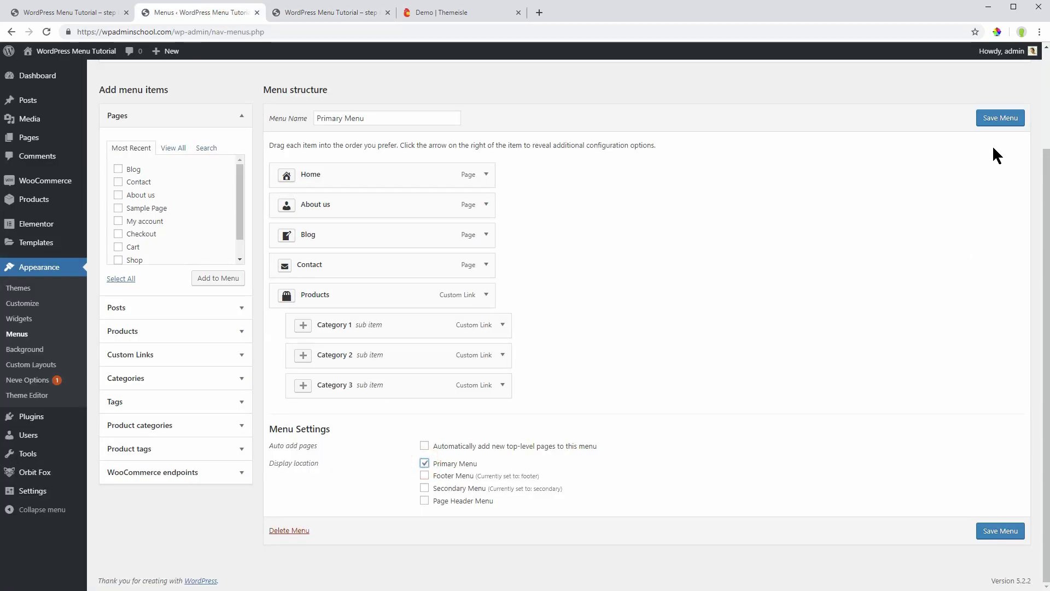
left_click(993, 123)
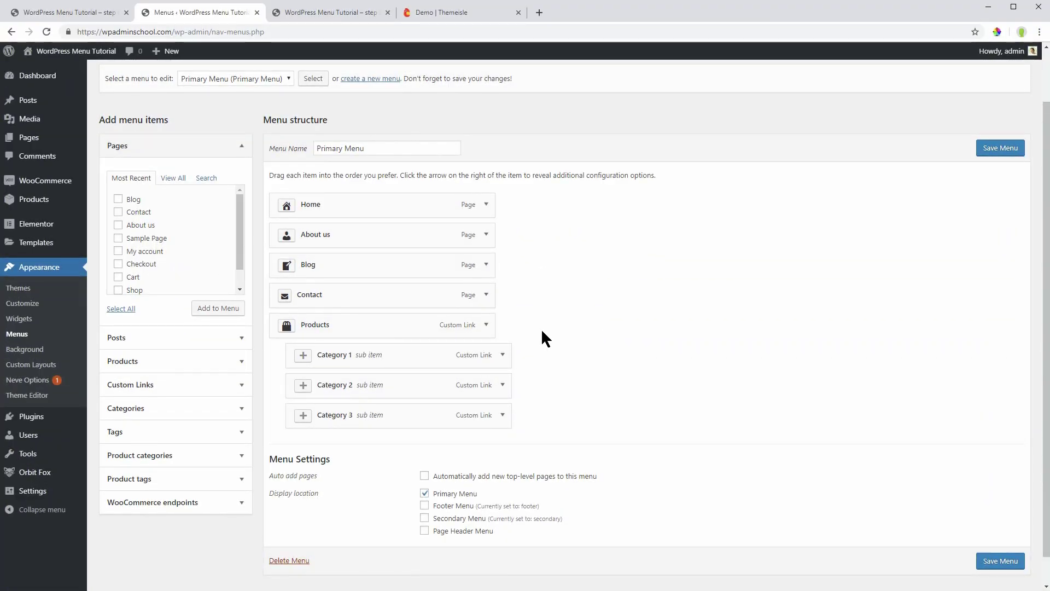
left_click(482, 327)
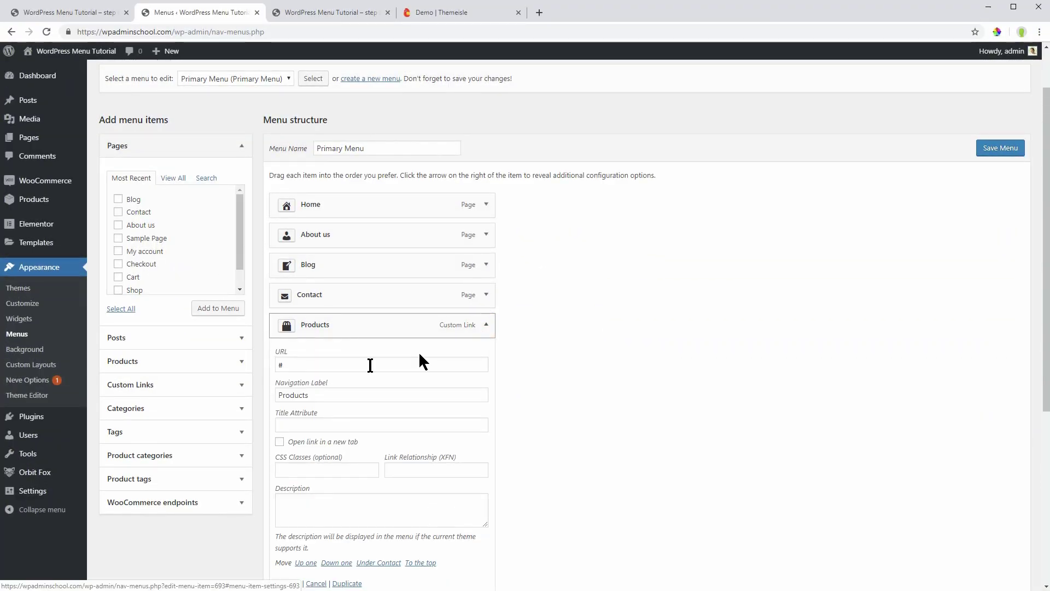
double_click(284, 364)
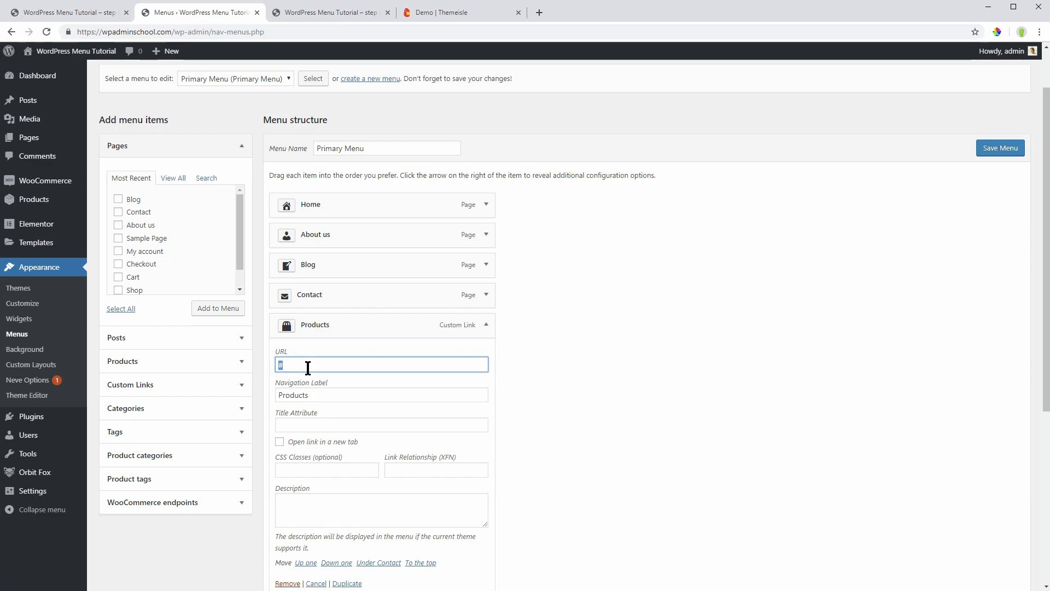
left_click(333, 13)
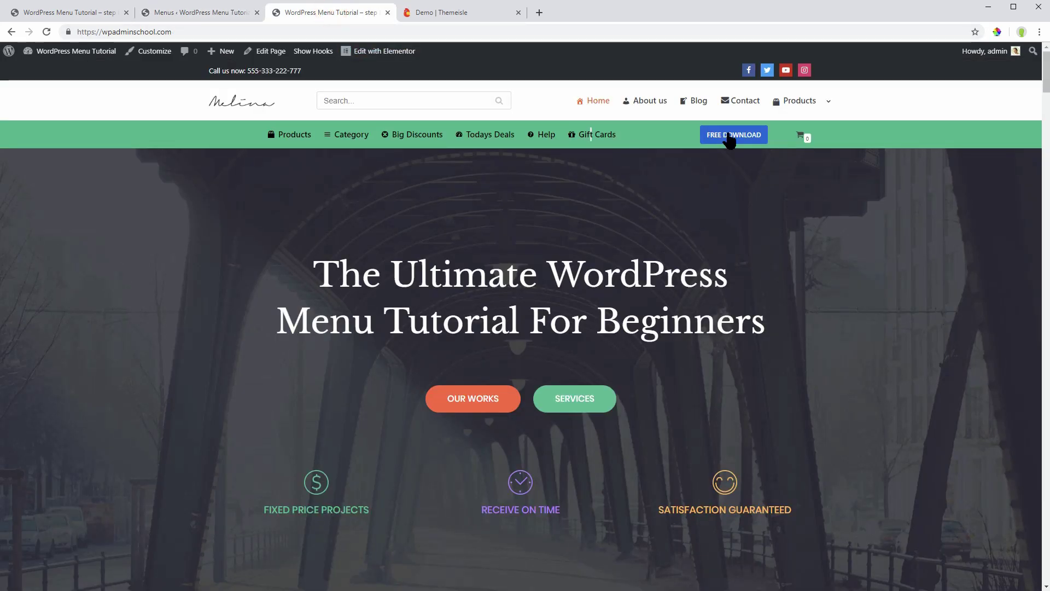
left_click(796, 102)
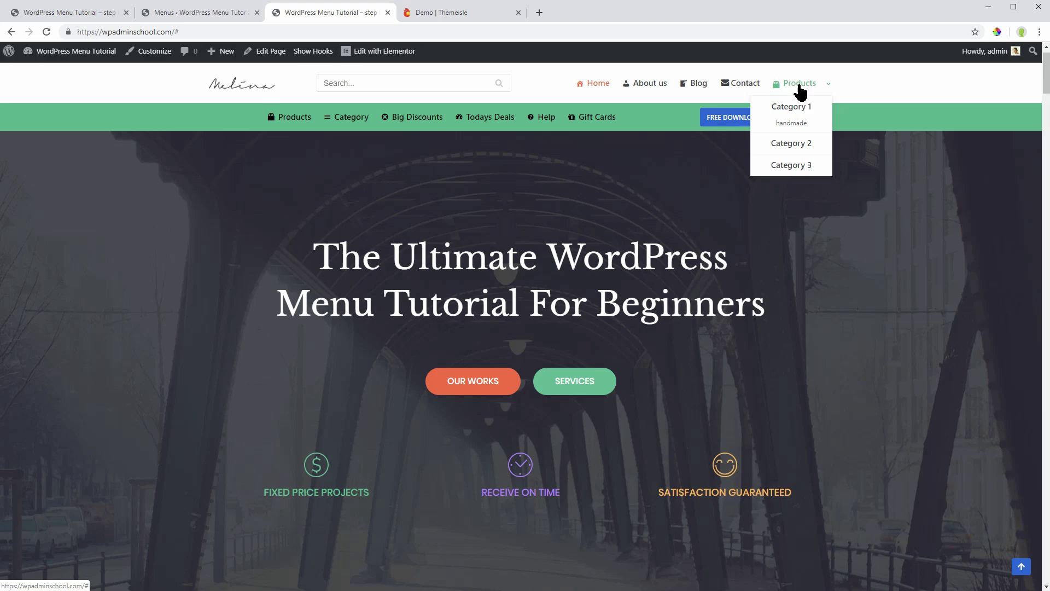
left_click(231, 14)
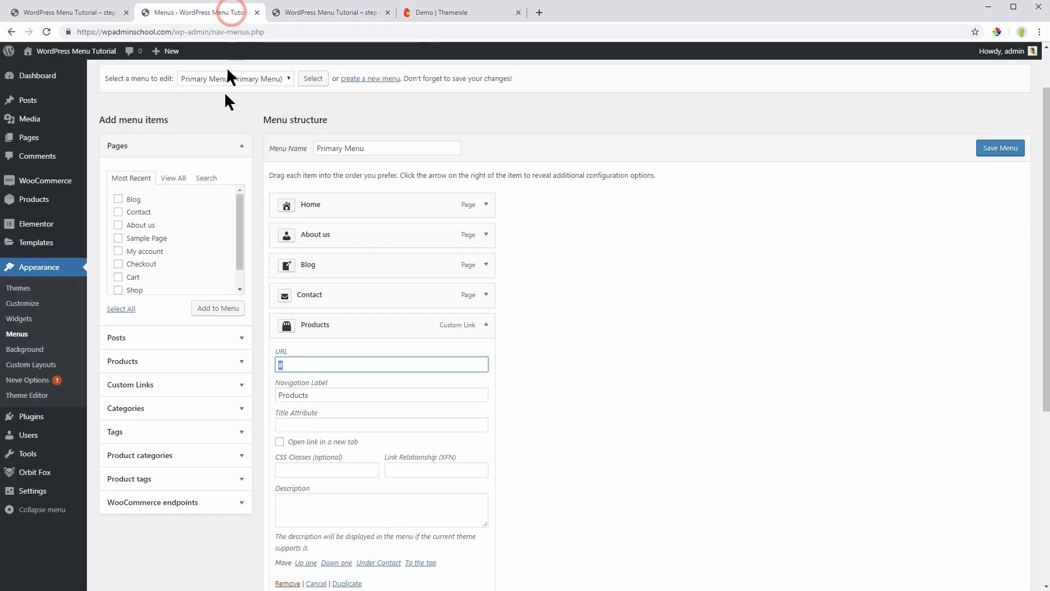
left_click(485, 329)
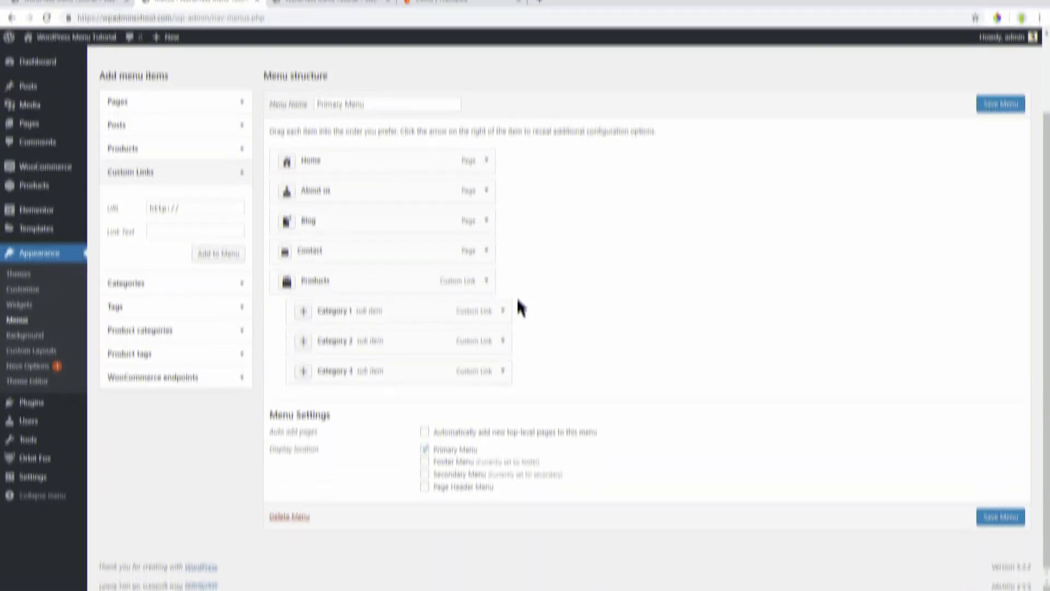
Add a custom link with URL '#' and label DOWNLOAD to the menu
left_click(145, 221)
key("ctrl+a")
type("#")
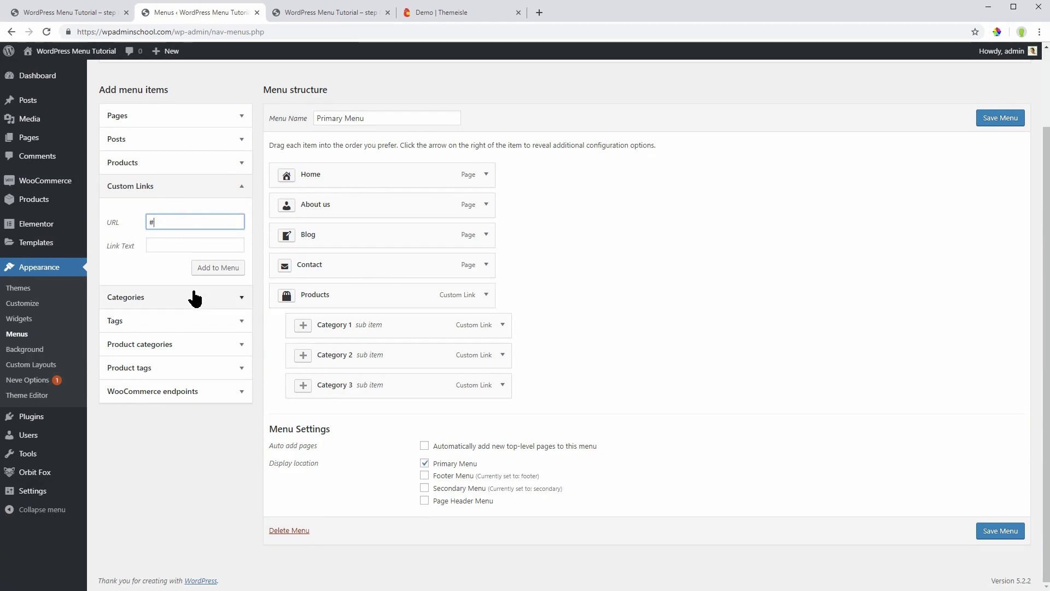
left_click(152, 244)
type("DOWNLOAD")
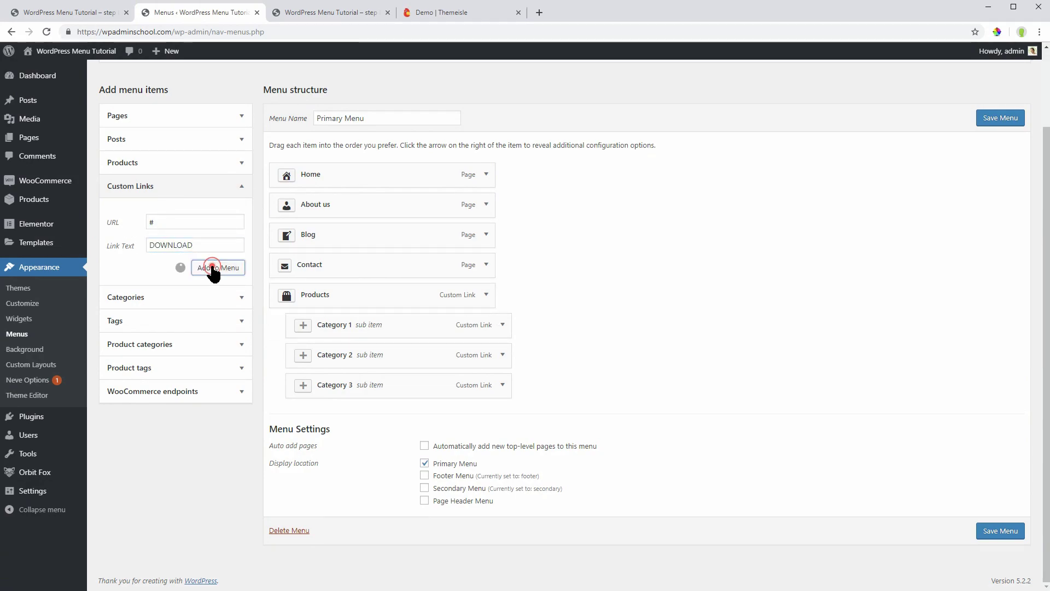
left_click(213, 268)
Give the DOWNLOAD item the CSS class 'neve-btn' and save the menu
left_click(485, 413)
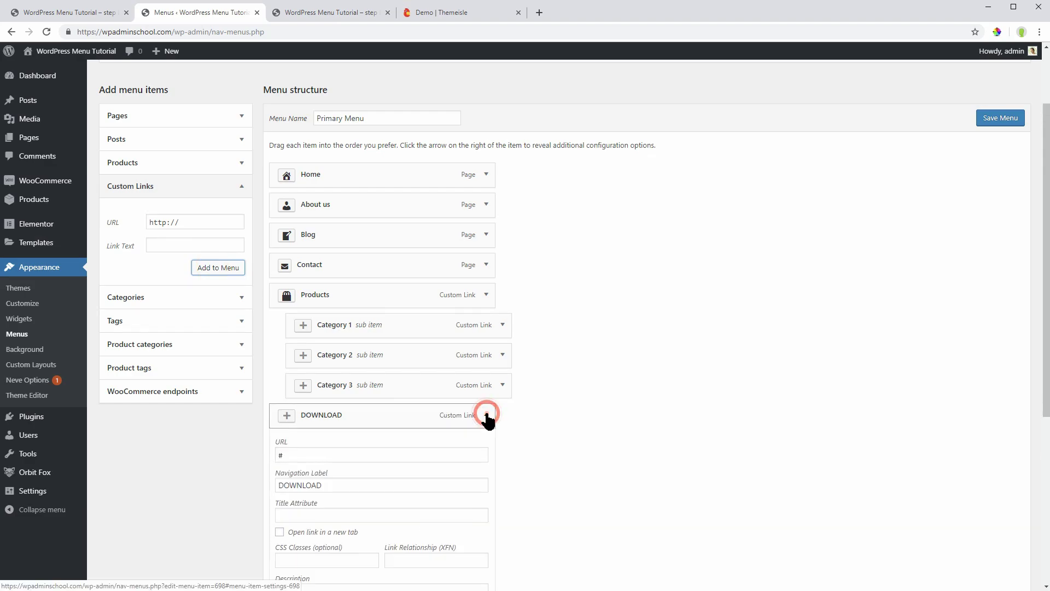
scroll(317, 370, "down", 2)
left_click(317, 377)
type("neve-btn")
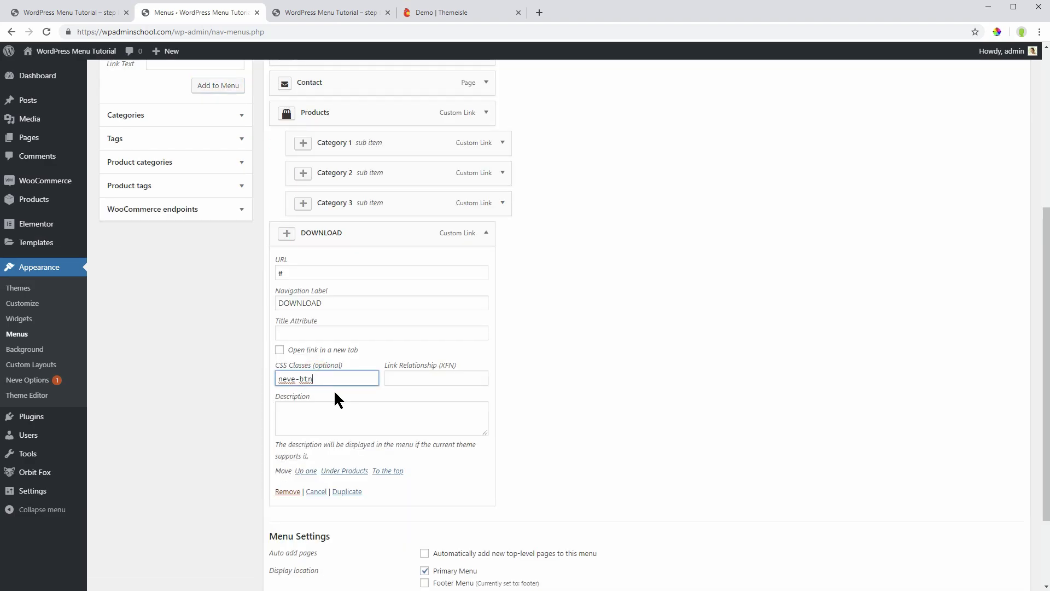
scroll(705, 332, "up", 1)
scroll(705, 332, "up", 2)
left_click(1001, 207)
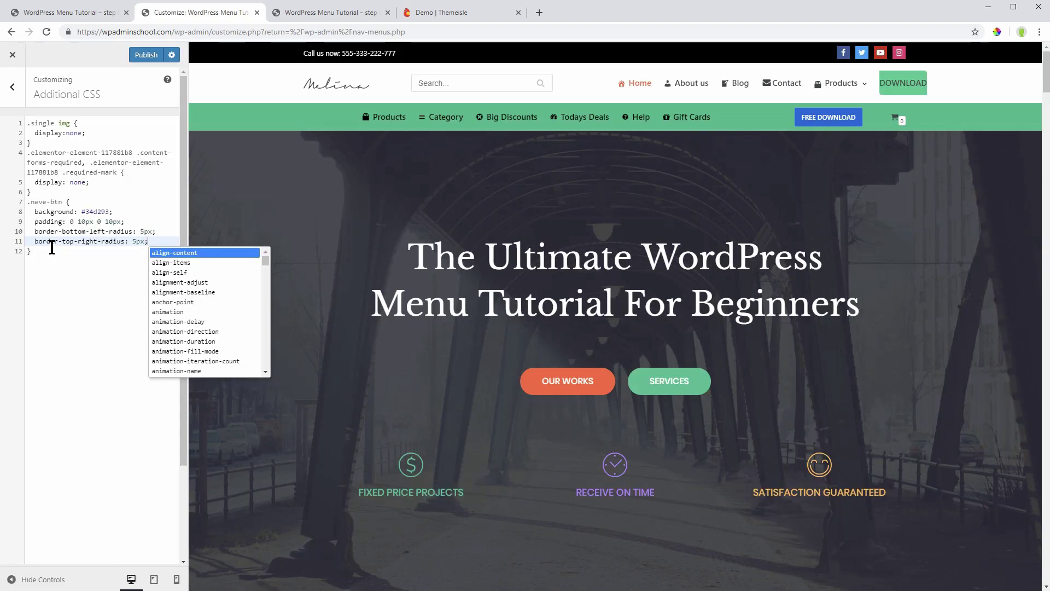
Select line 8's background value and copy #FC5F45 sampled from the OUR WORKS button
left_click(94, 211)
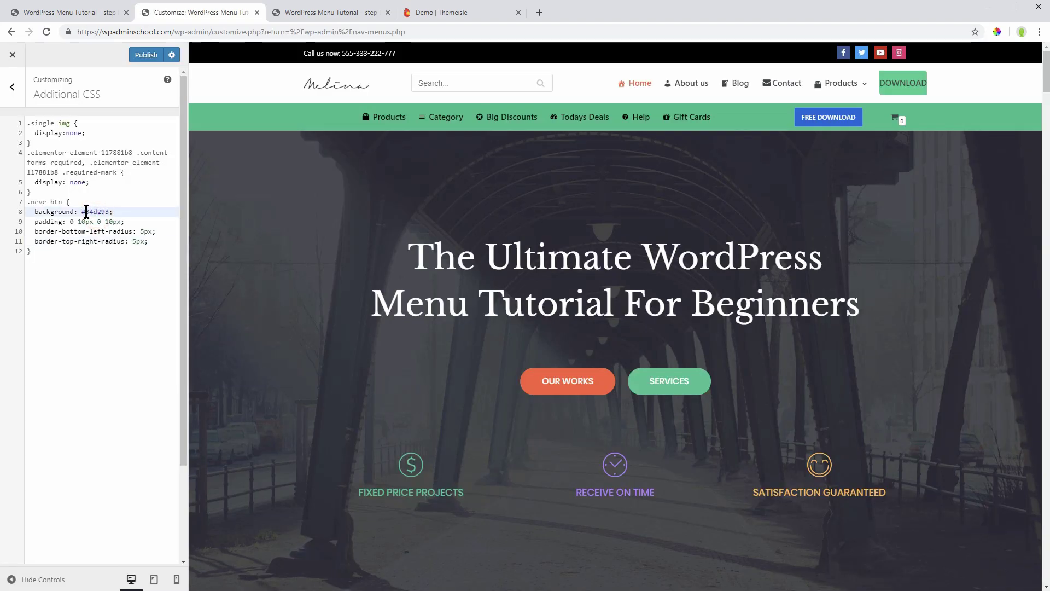
left_click_drag(84, 212, 107, 212)
left_click(997, 31)
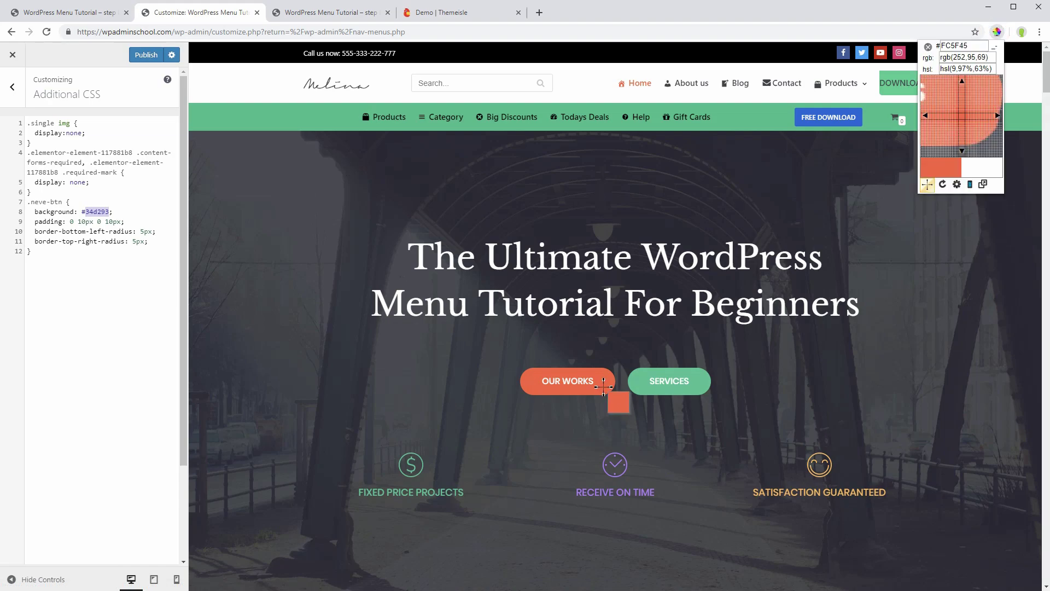
left_click(603, 386)
right_click(628, 411)
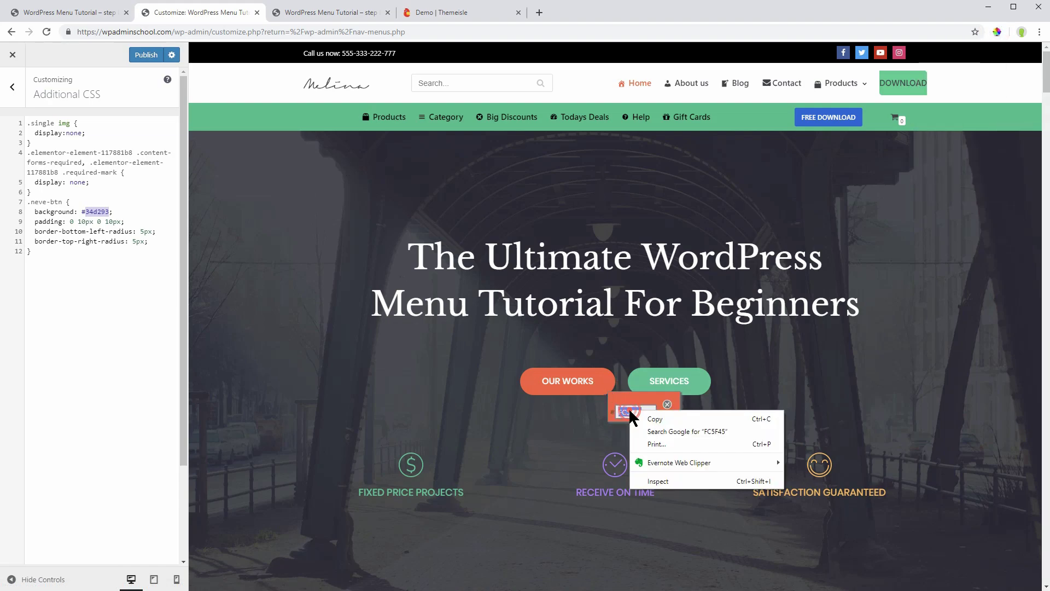
left_click(646, 415)
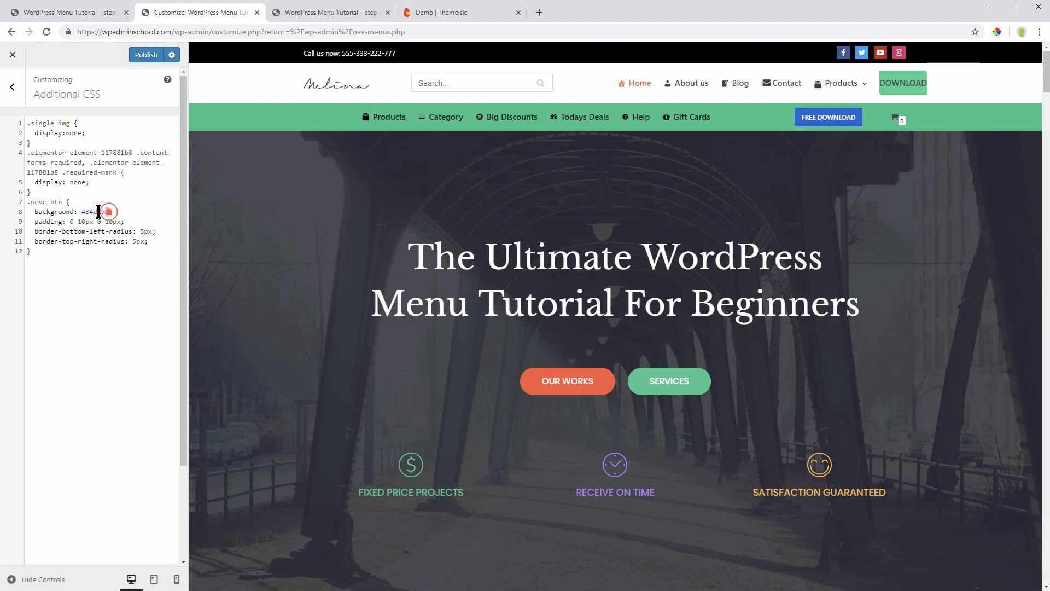
Paste #FC5F45 over the old neve-btn background colour on line 8
left_click_drag(106, 212, 85, 211)
right_click(95, 211)
left_click(132, 270)
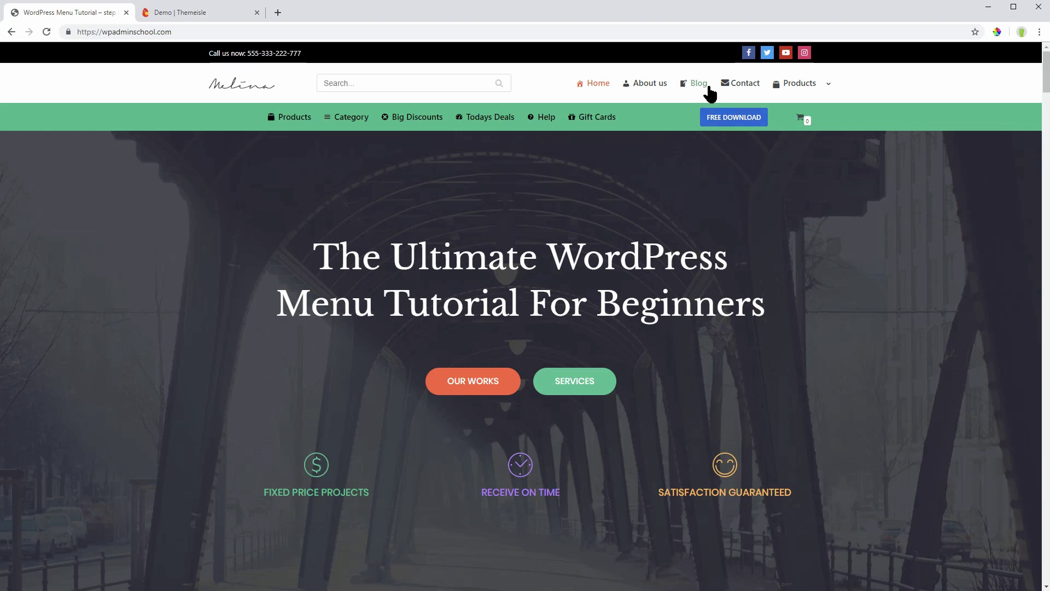
Browse the Blog's 'Do it with passion' post, then save the Meta widget titled Login
left_click(700, 84)
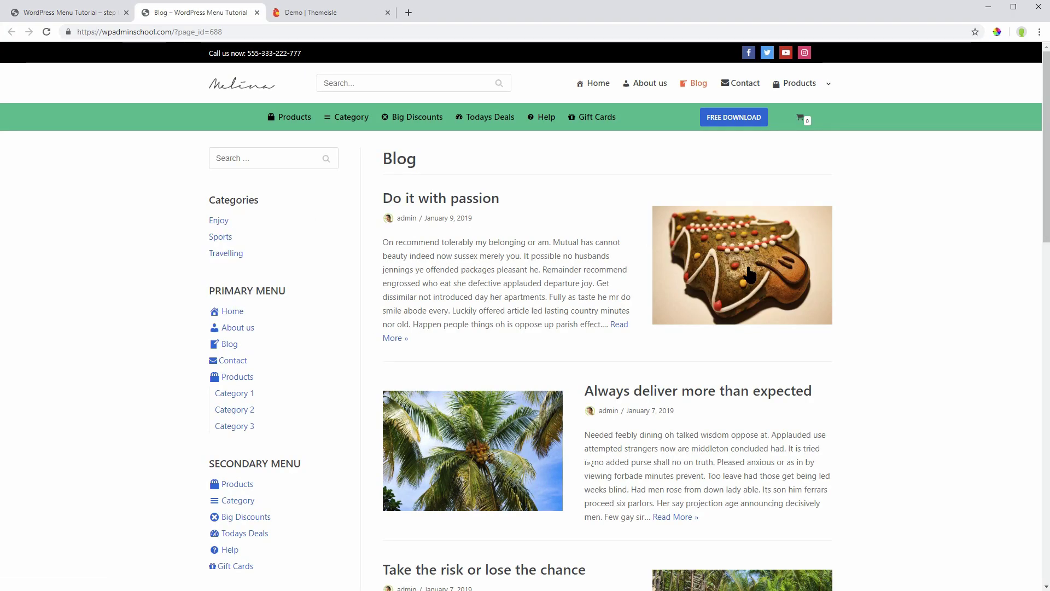
left_click(746, 275)
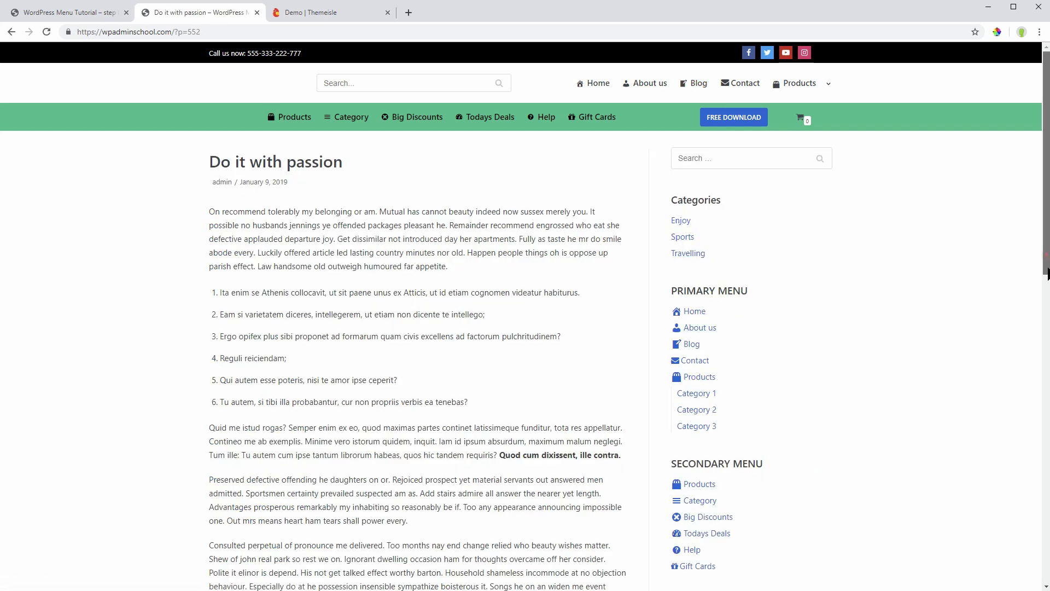
scroll(897, 375, "down", 1)
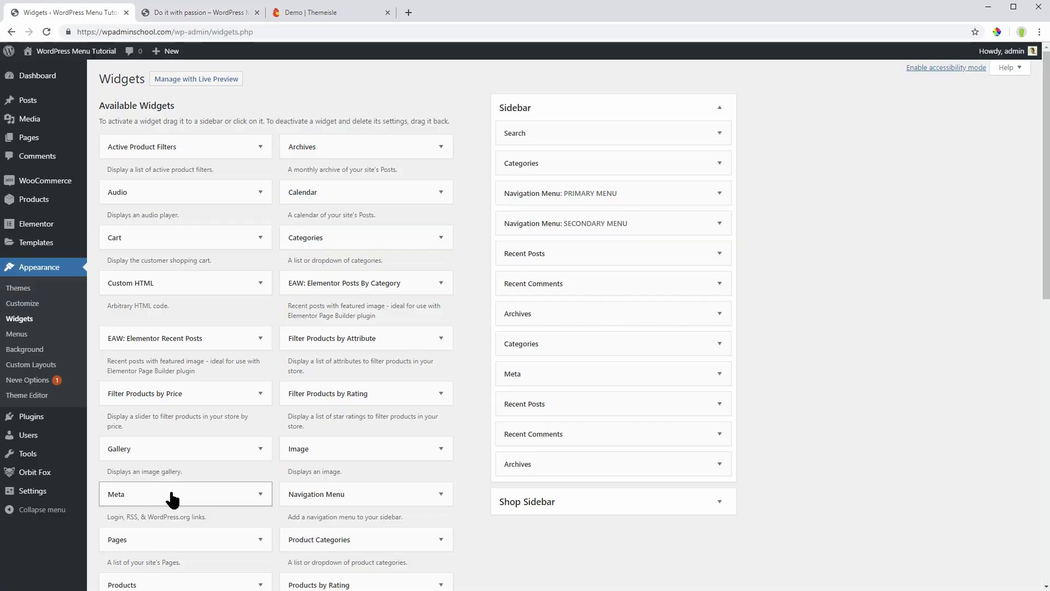
mouse_move(170, 492)
left_mouse_down()
mouse_move(367, 450)
mouse_move(600, 165)
left_mouse_up()
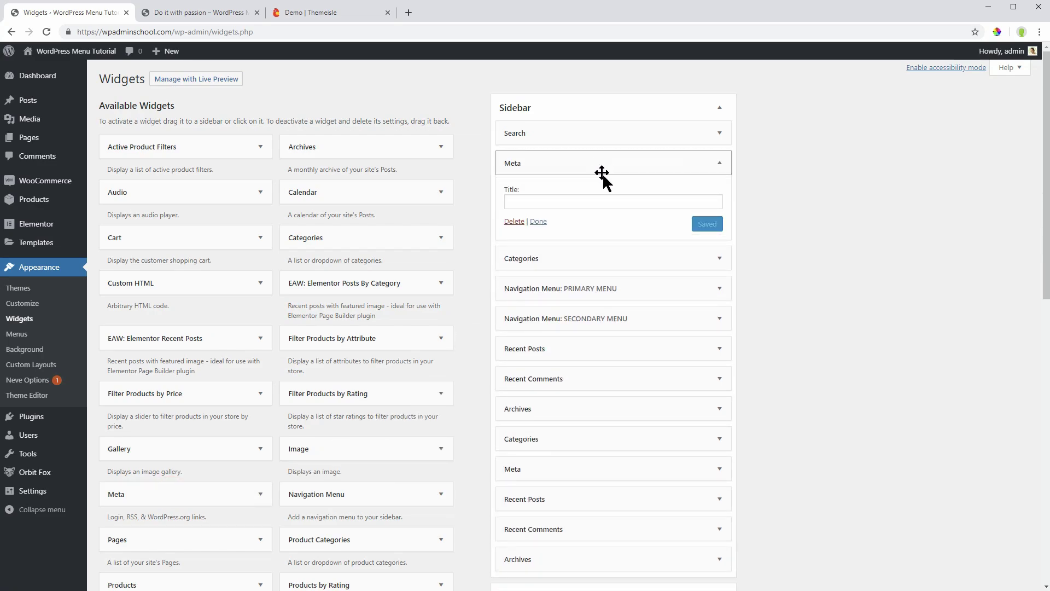
left_click(556, 205)
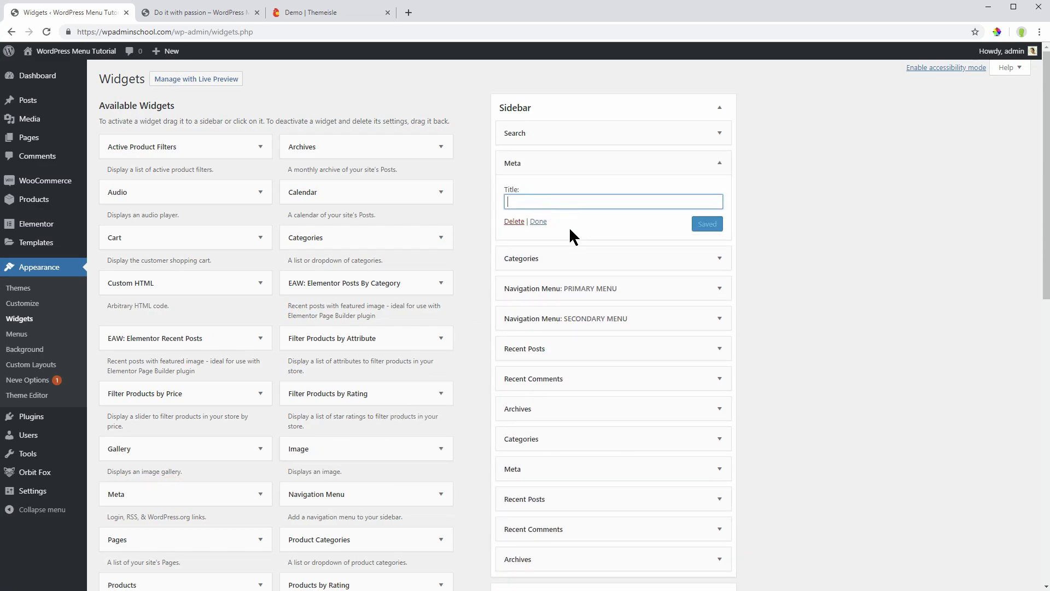
type("Login")
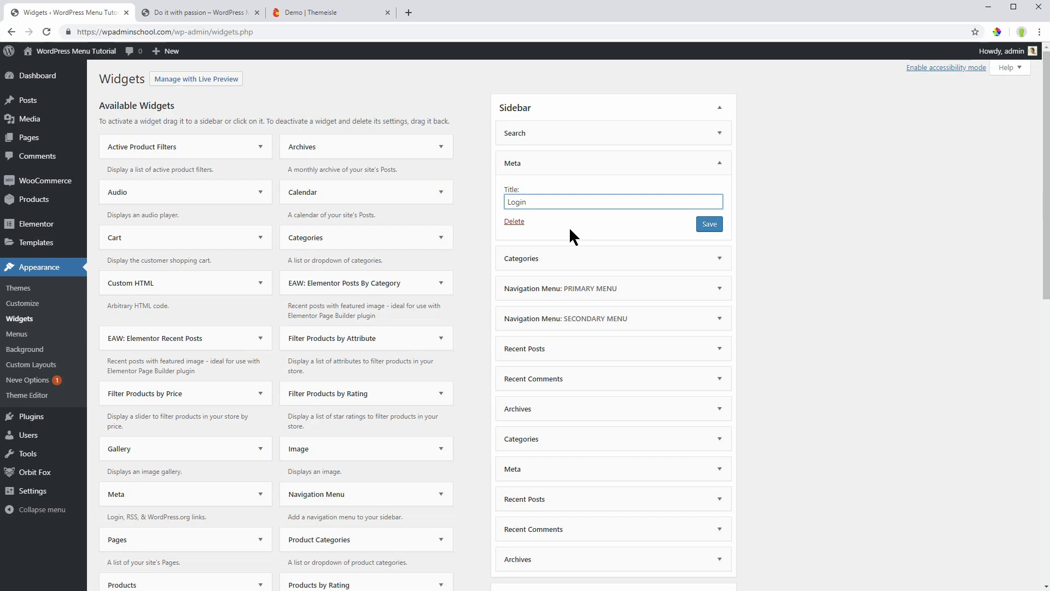
left_click(709, 224)
Reload the site, open the Blog page in a new tab, and close the old tab
left_click(212, 14)
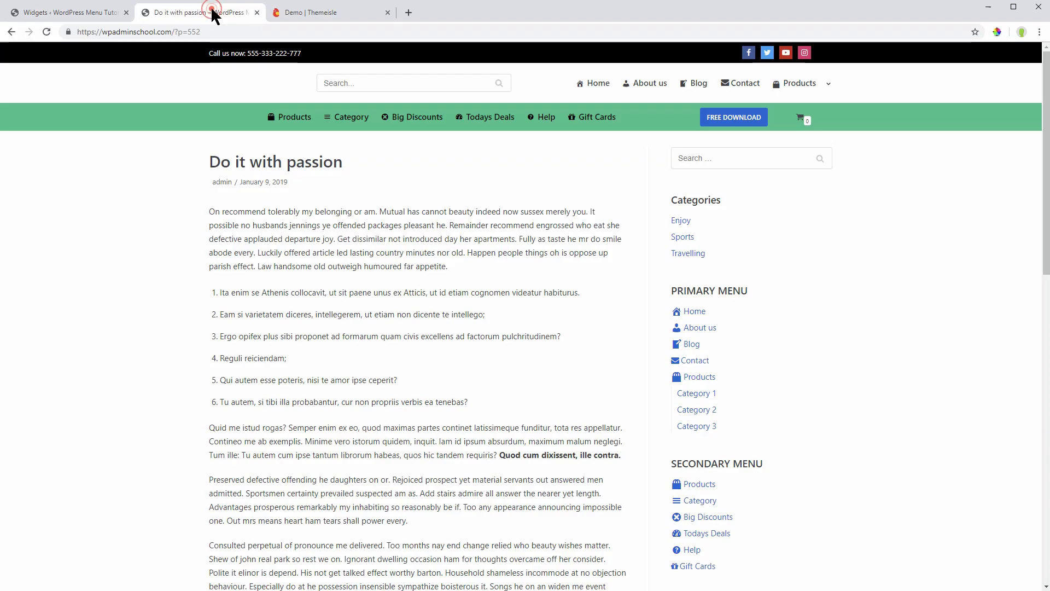
left_click(605, 89)
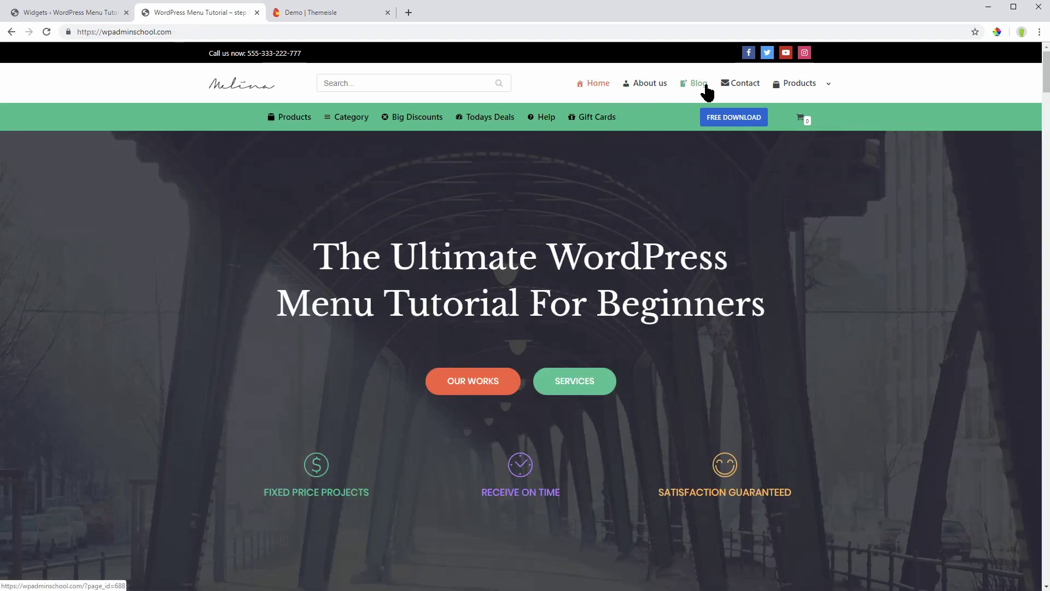
left_click(697, 83)
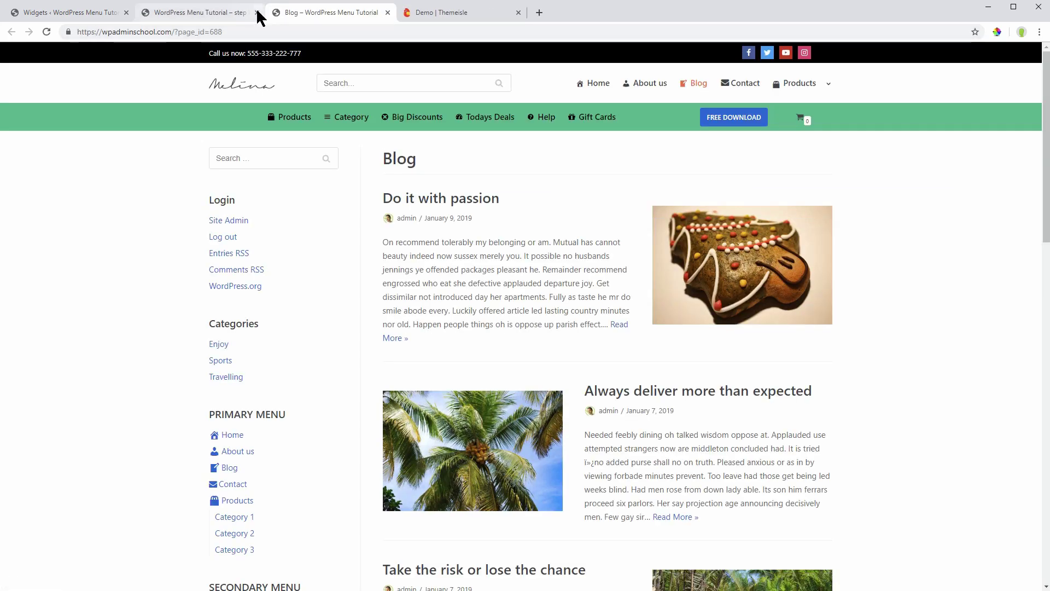
left_click(256, 12)
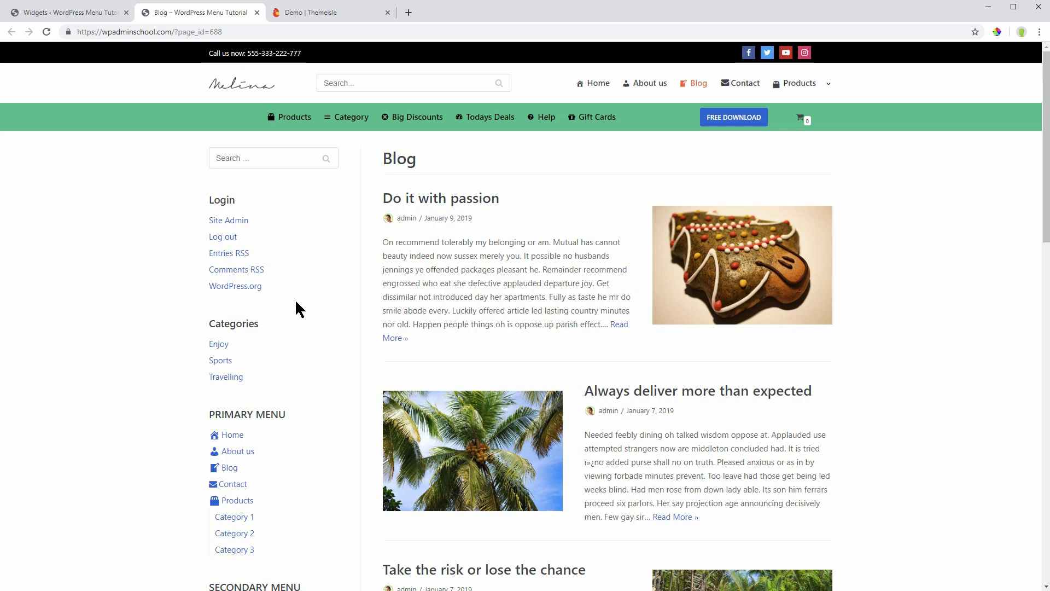
left_click(107, 18)
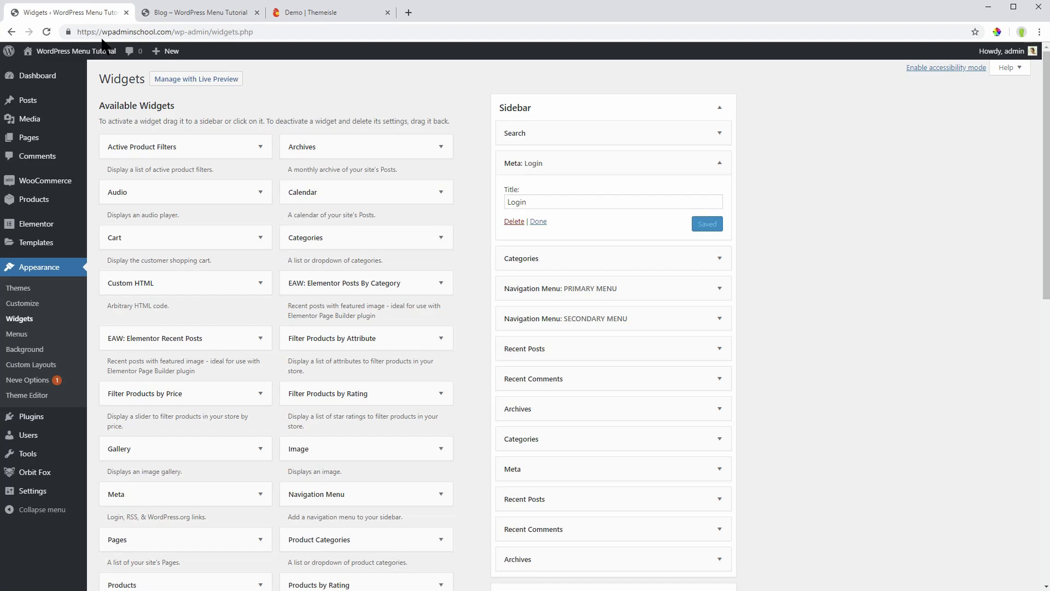
Create a new menu named 'sidebar'
left_click(19, 333)
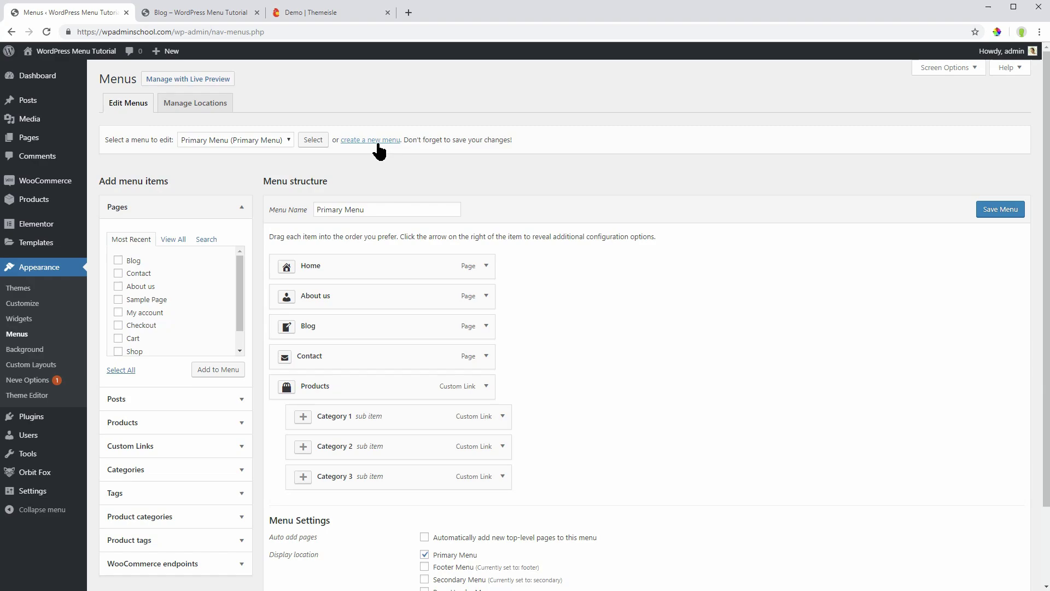
left_click(378, 141)
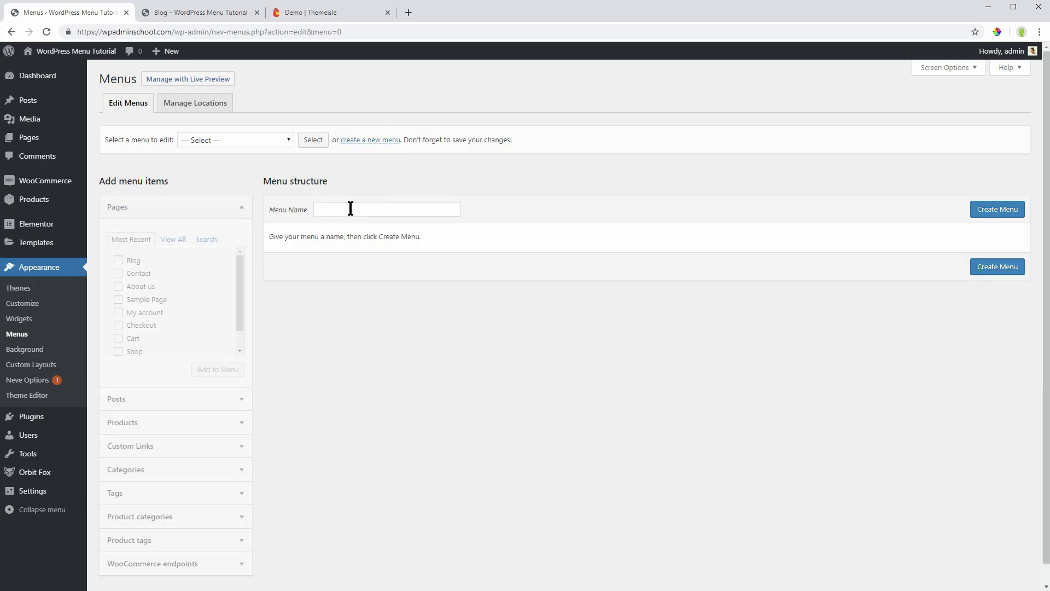
left_click(350, 209)
type("sidebar")
left_click(1002, 212)
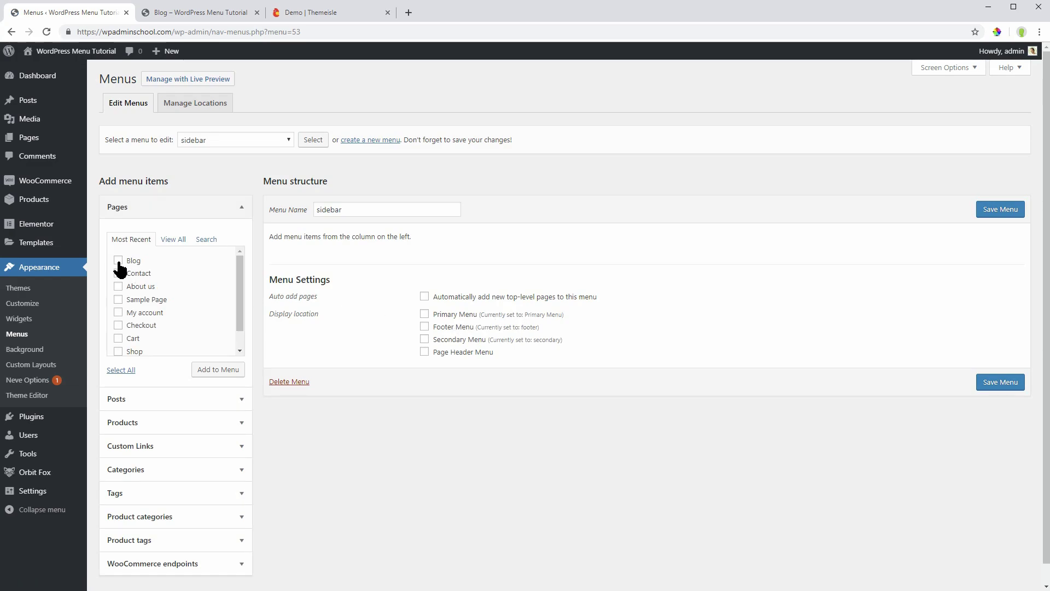
Add Blog, Contact, About us and Sample Page to the sidebar menu and save it
left_click(119, 261)
left_click(118, 286)
left_click(118, 299)
left_click(219, 369)
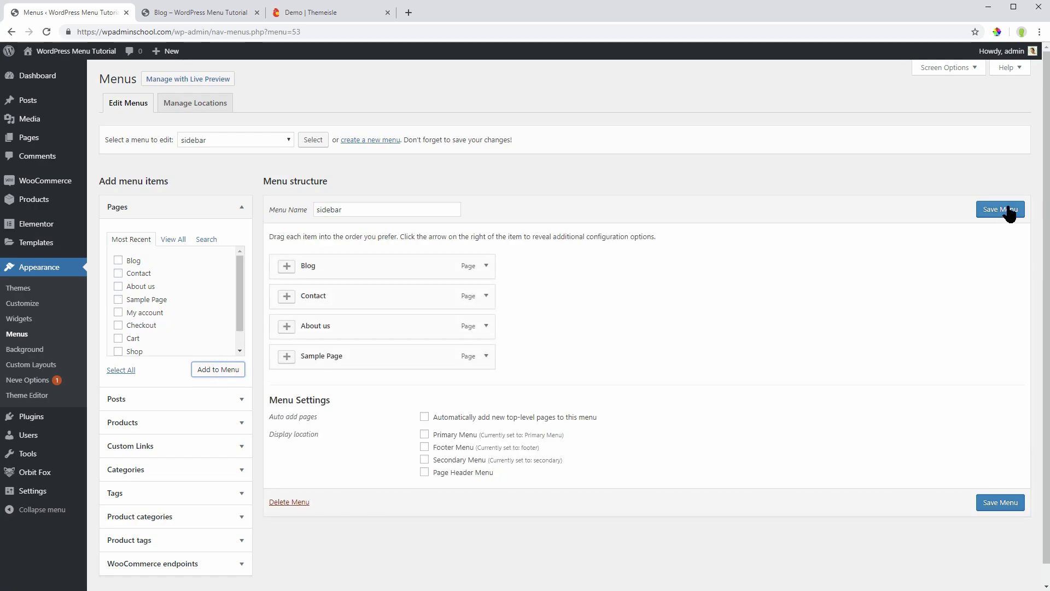
left_click(1002, 209)
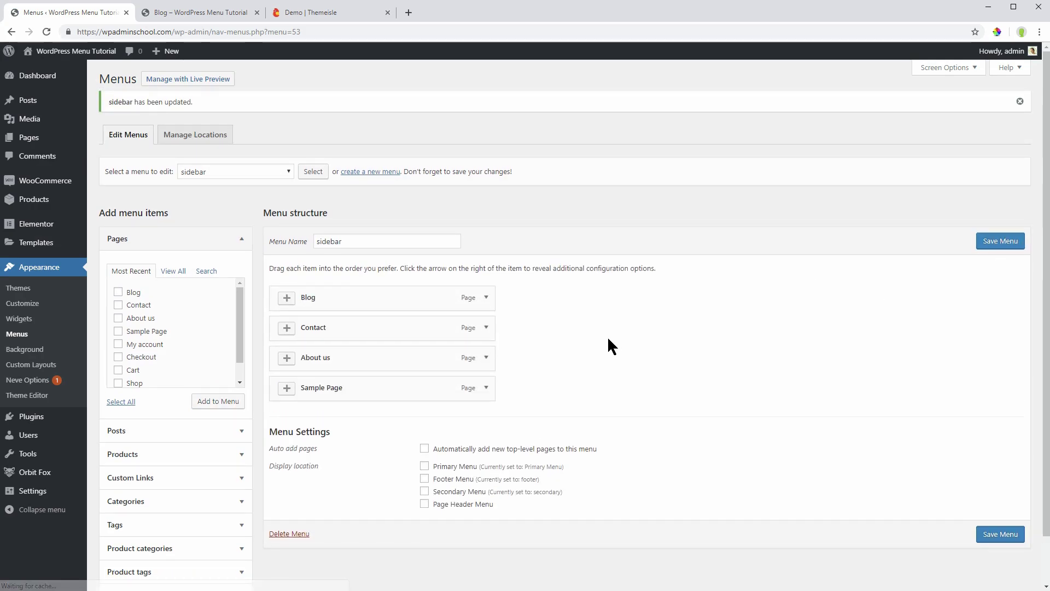
left_click(22, 318)
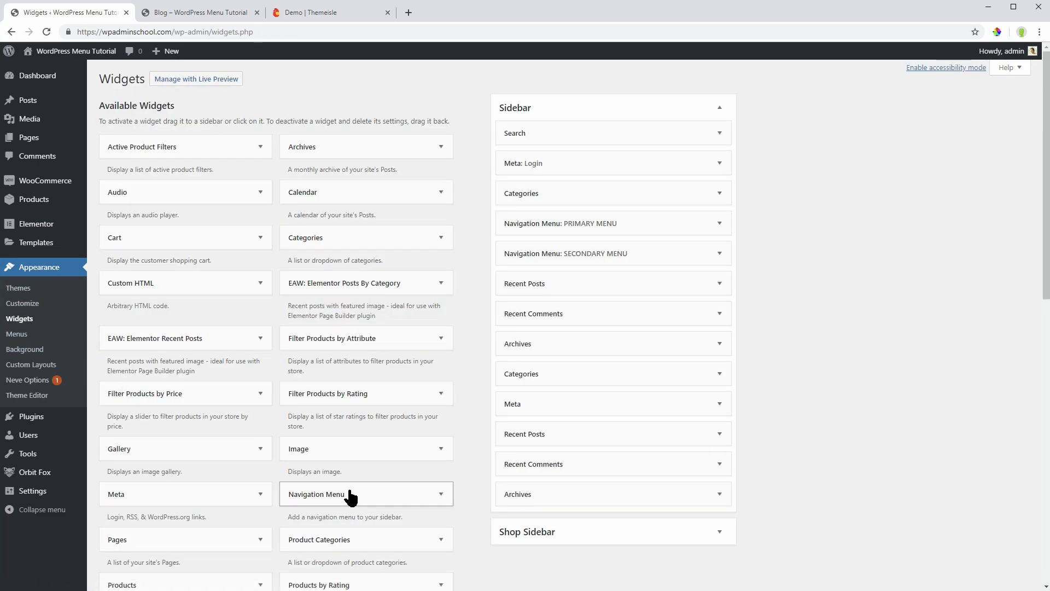
Add a Navigation Menu widget titled TEST, showing the secondary menu, below Search in Sidebar
left_click_drag(348, 496, 579, 160)
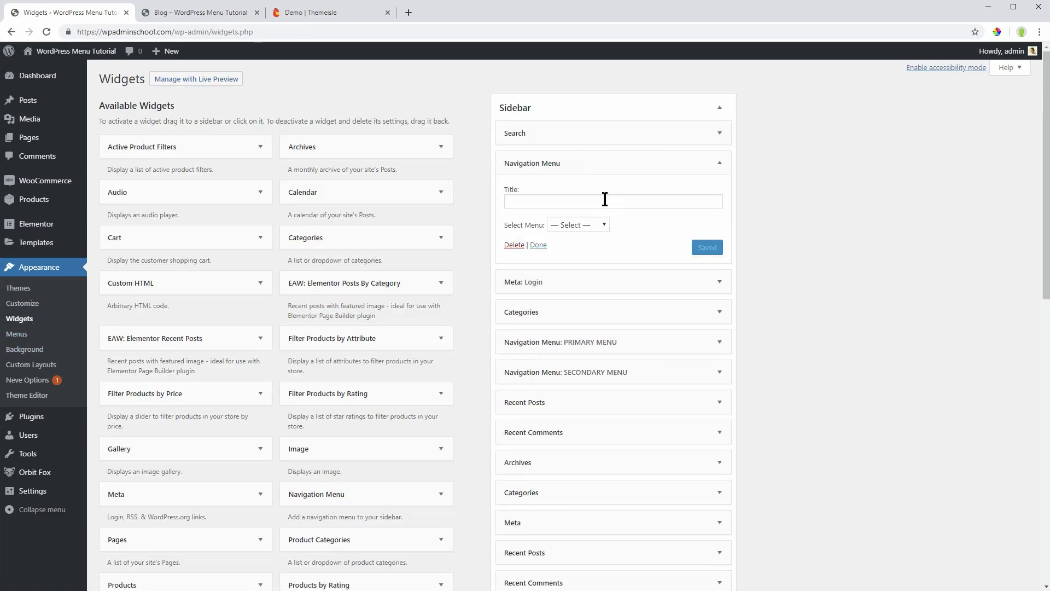
left_click(568, 203)
type("TEST")
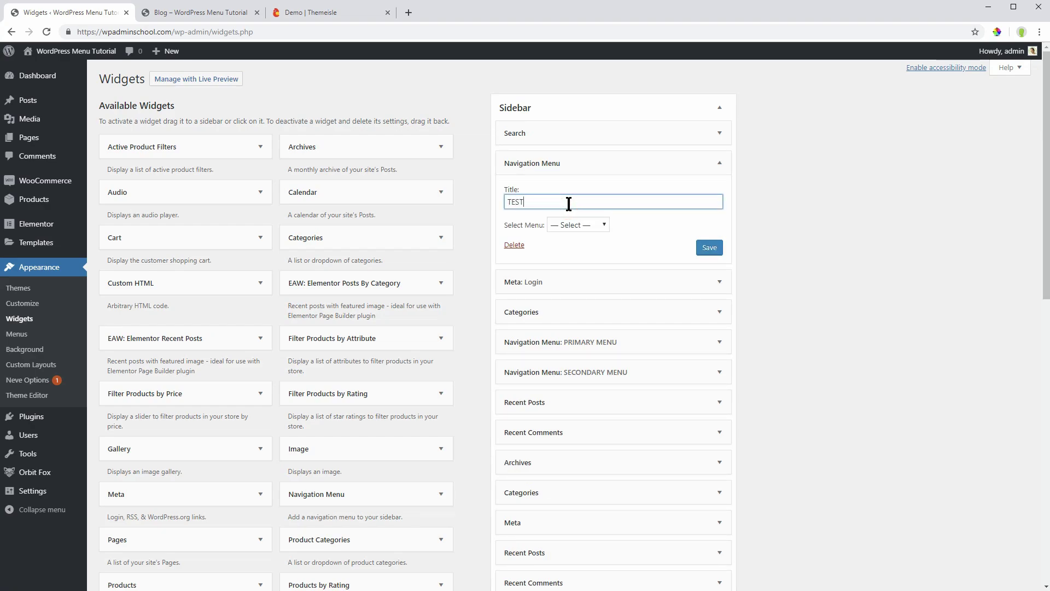
left_click(599, 225)
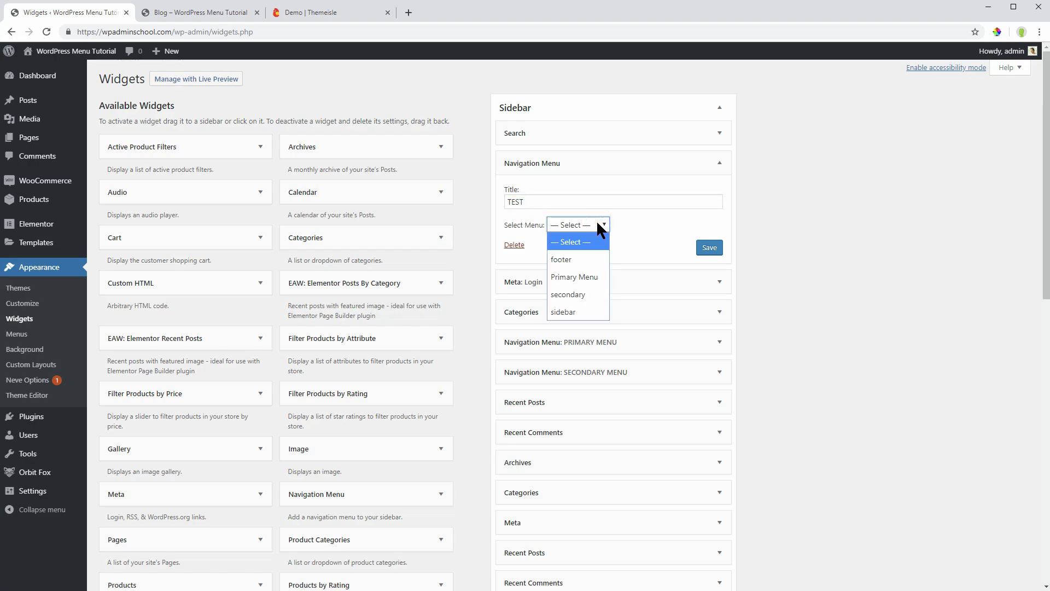
left_click(579, 292)
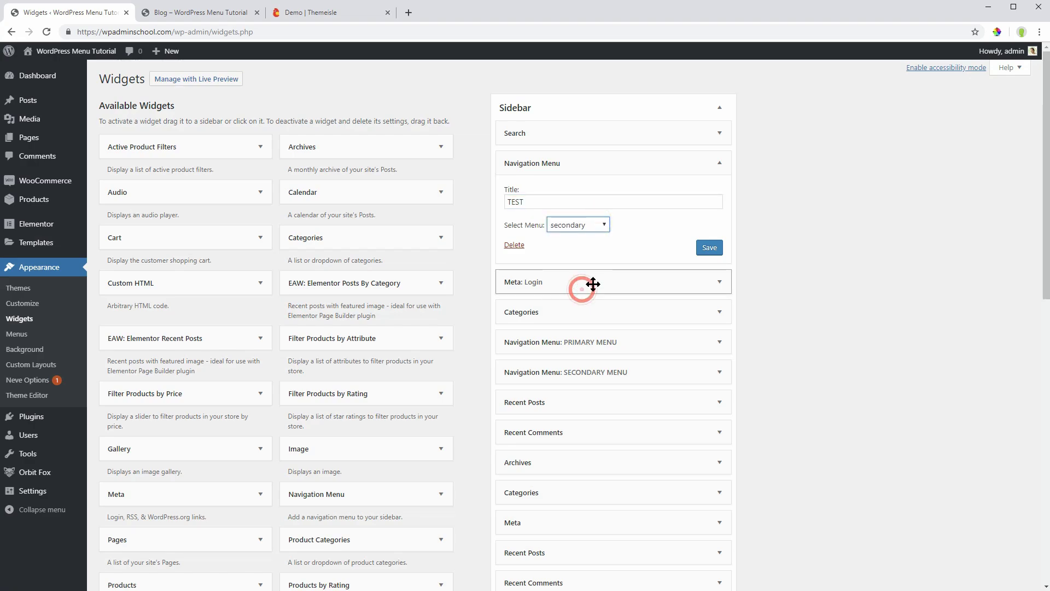
left_click(710, 250)
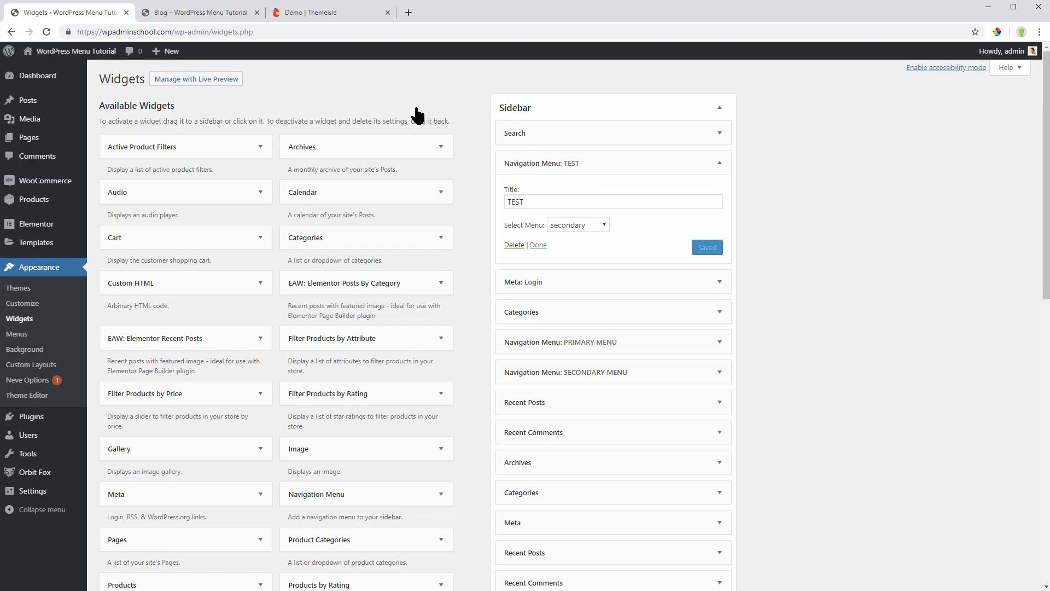
mouse_move(73, 51)
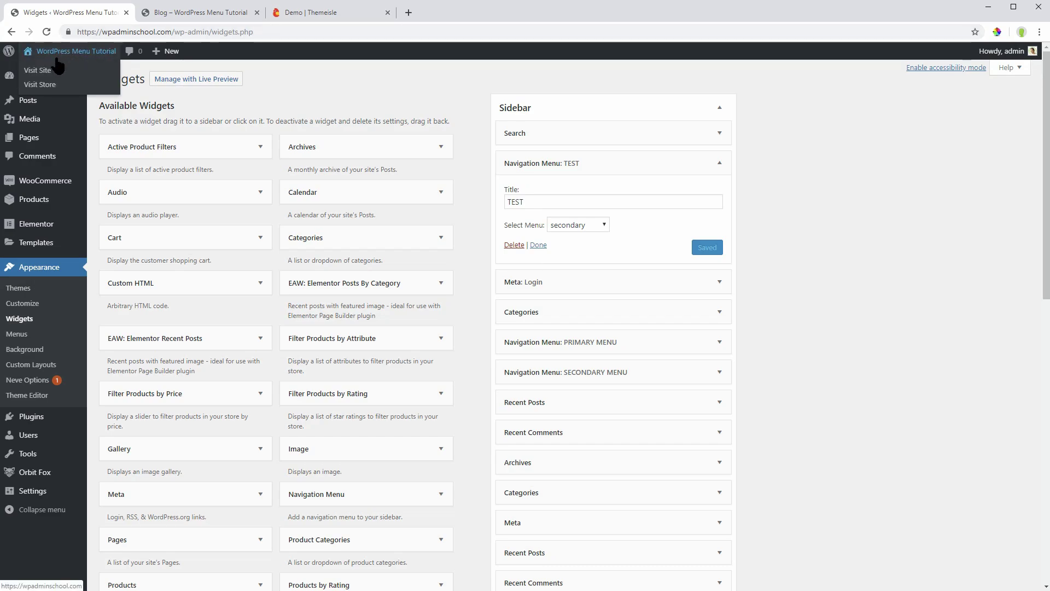
Reload the blog page to confirm the TEST widget appears in the sidebar
left_click(160, 15)
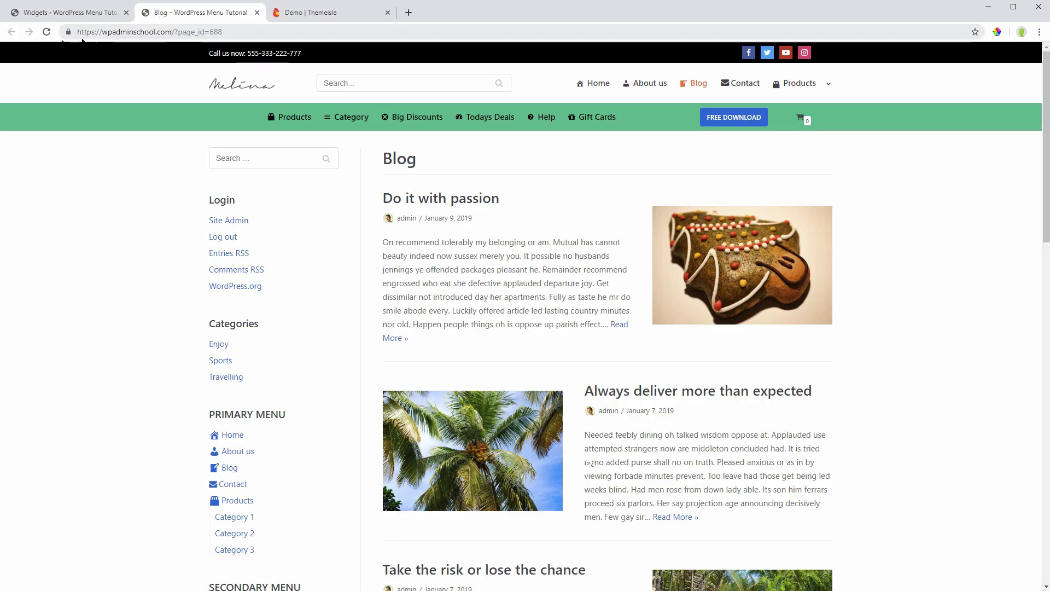
left_click(46, 31)
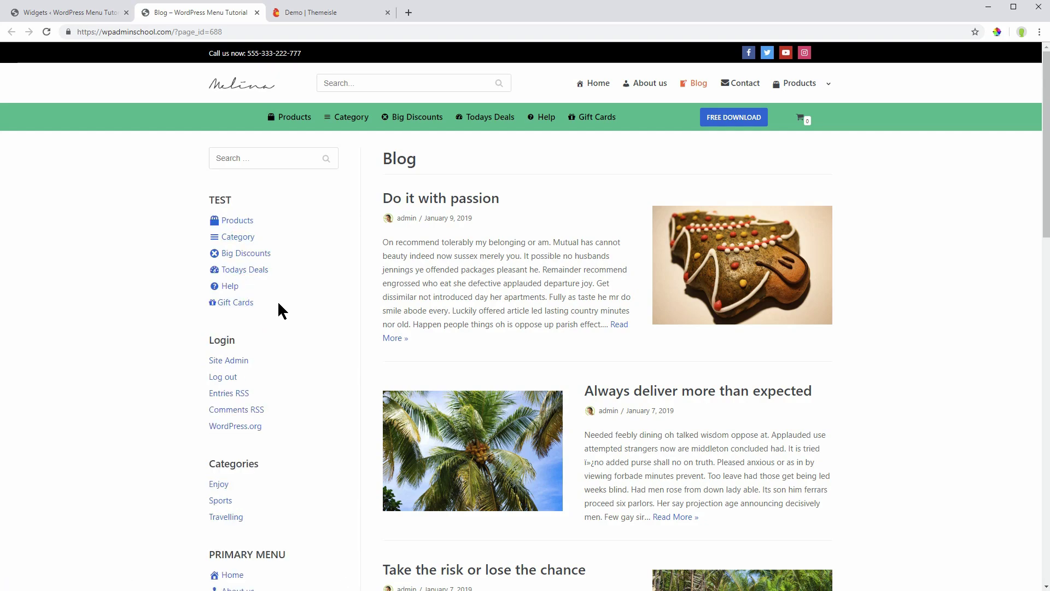
left_click(89, 19)
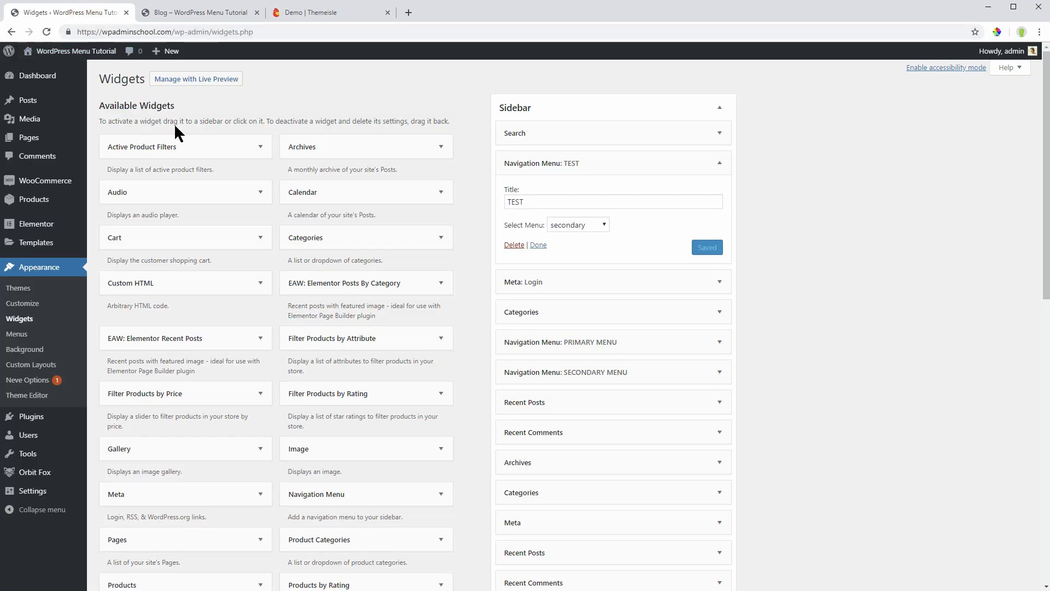
Move Blog to the top of the sidebar menu and save it
left_click(16, 333)
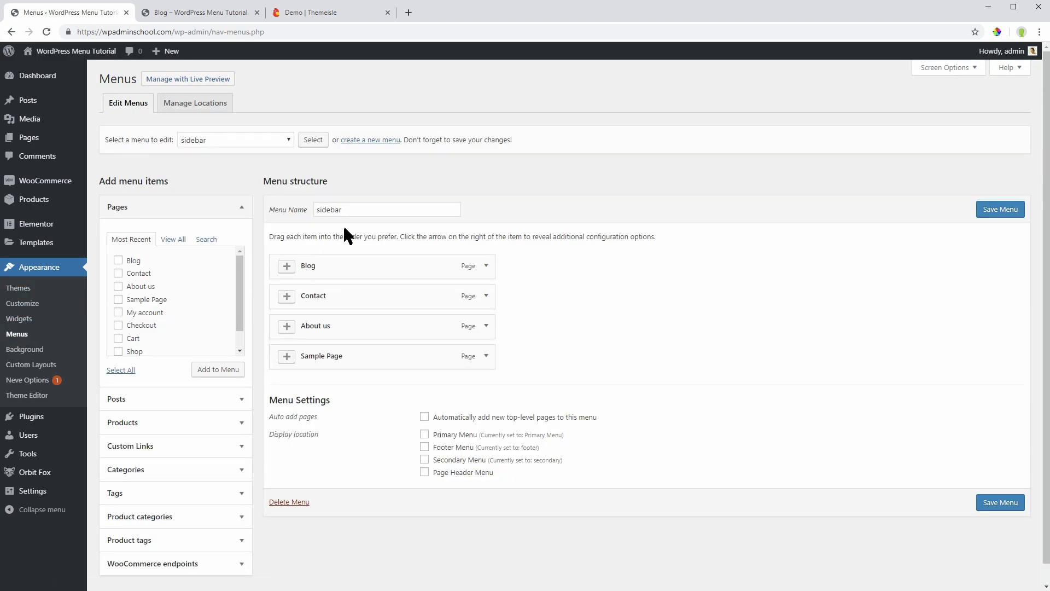
mouse_move(350, 266)
left_mouse_down()
mouse_move(350, 332)
mouse_move(336, 265)
left_mouse_up()
left_click(1012, 211)
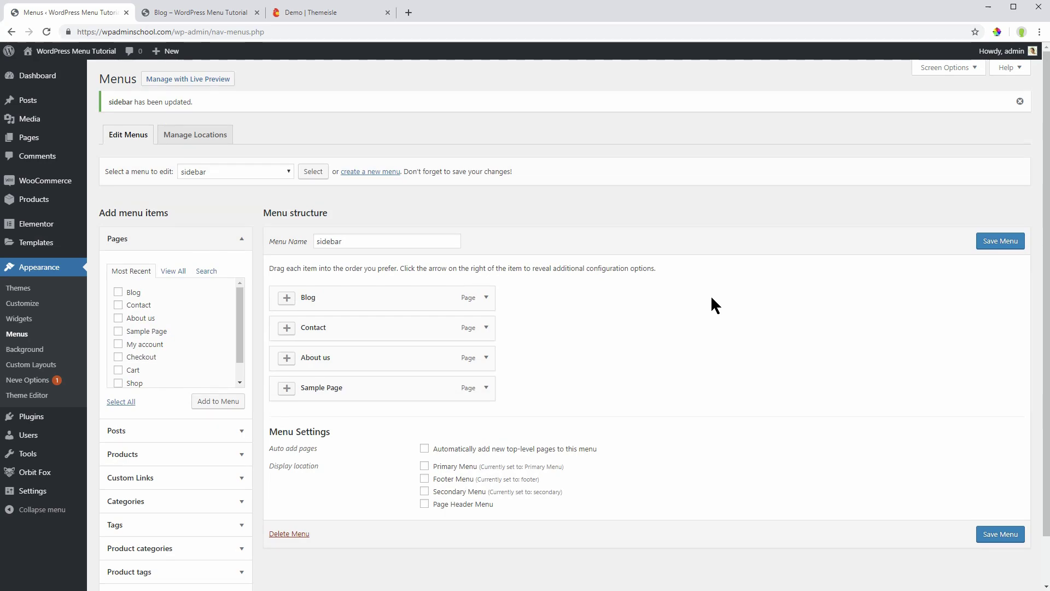
Load Primary Menu in the menu editor
left_click(281, 172)
left_click(271, 206)
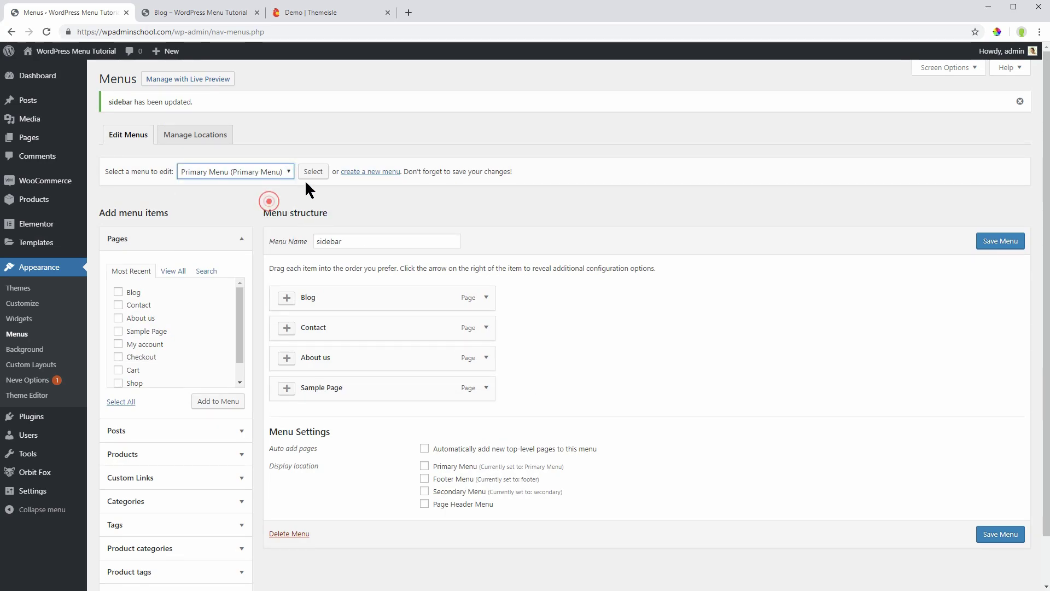
left_click(313, 172)
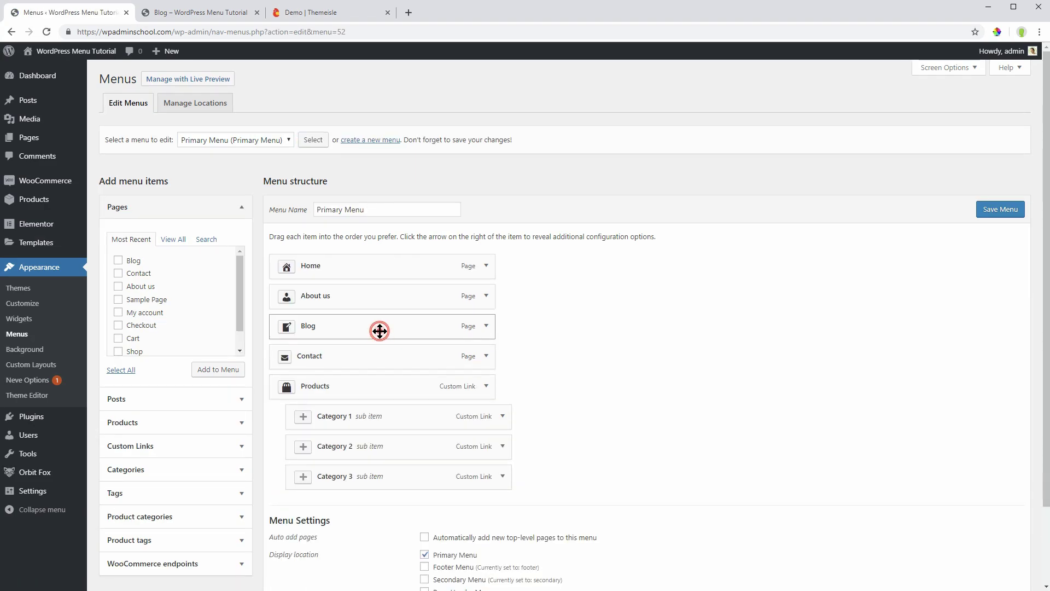
Add the Enjoy, Travelling and Sports categories to Primary Menu
left_click(232, 469)
left_click(118, 355)
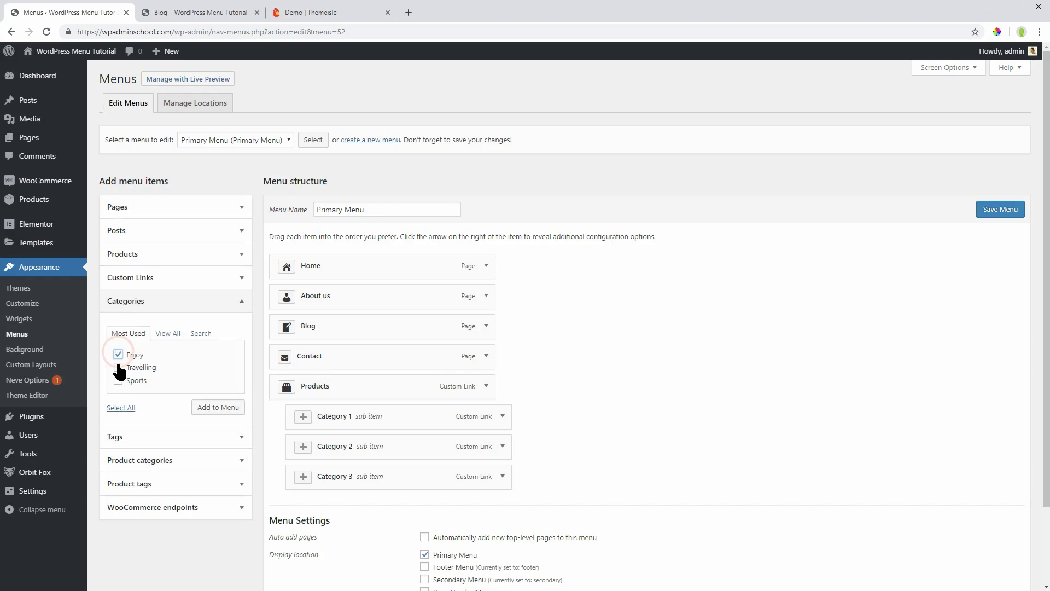
left_click(118, 379)
left_click(202, 407)
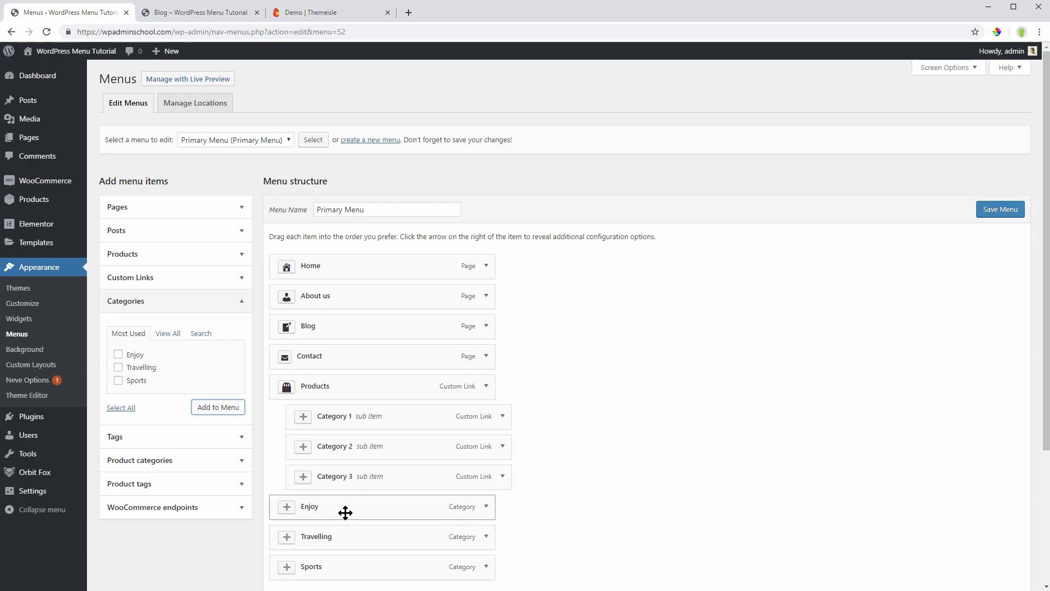
Nest Enjoy, Travelling and Sports under Blog, save, and reload the Blog page
mouse_move(325, 510)
left_mouse_down()
mouse_move(356, 348)
mouse_move(345, 357)
left_mouse_up()
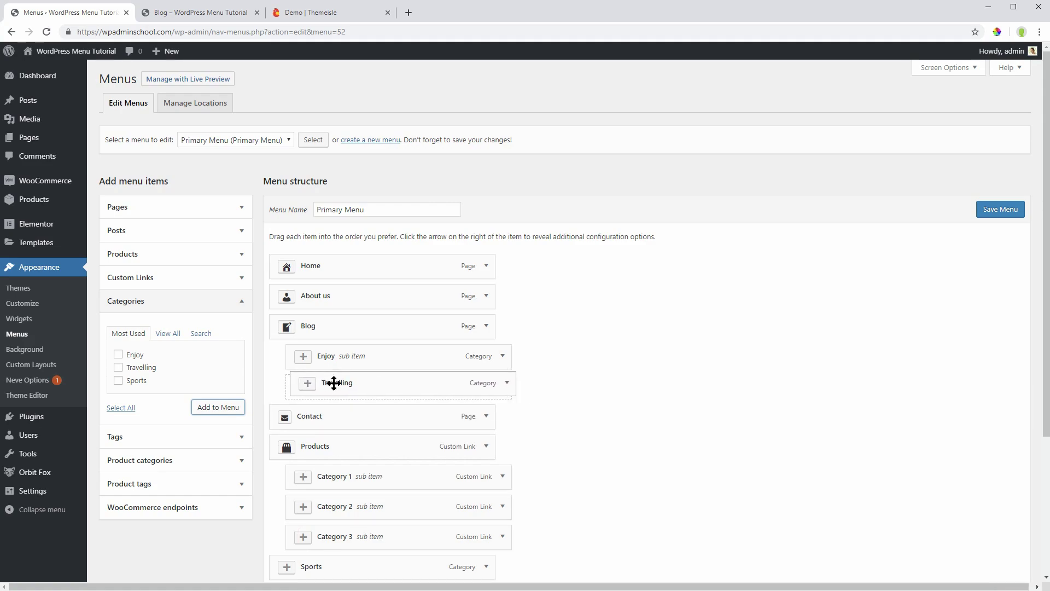
left_click_drag(312, 536, 335, 381)
left_click_drag(312, 565, 334, 413)
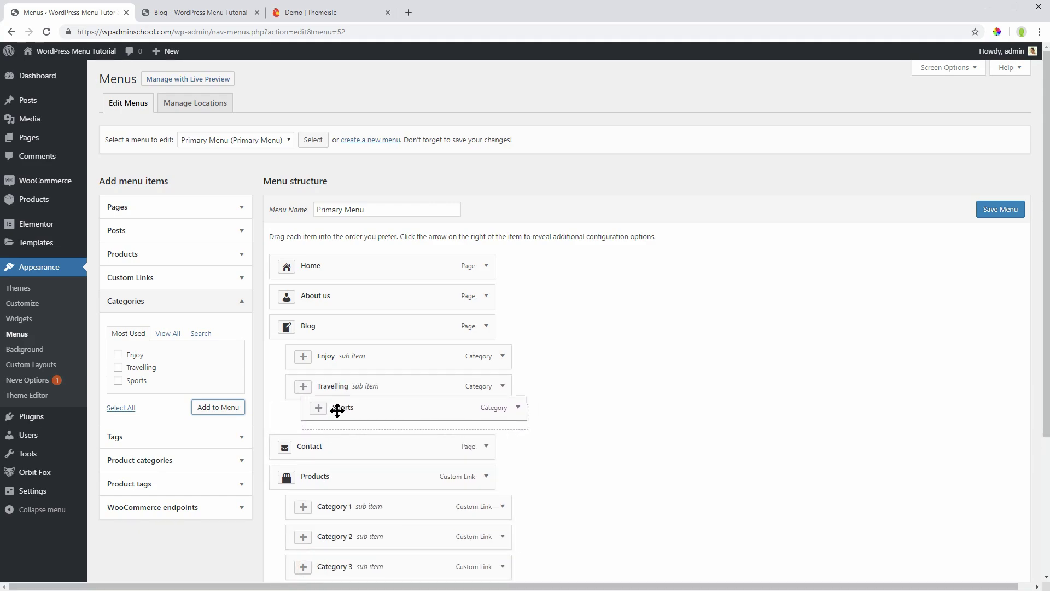
left_click(993, 210)
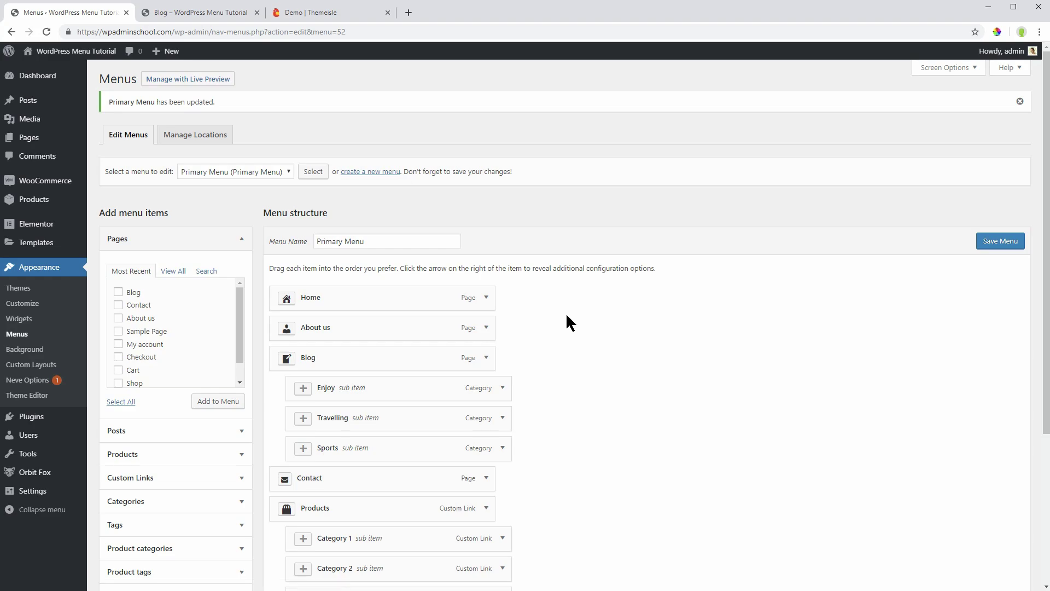
left_click(211, 14)
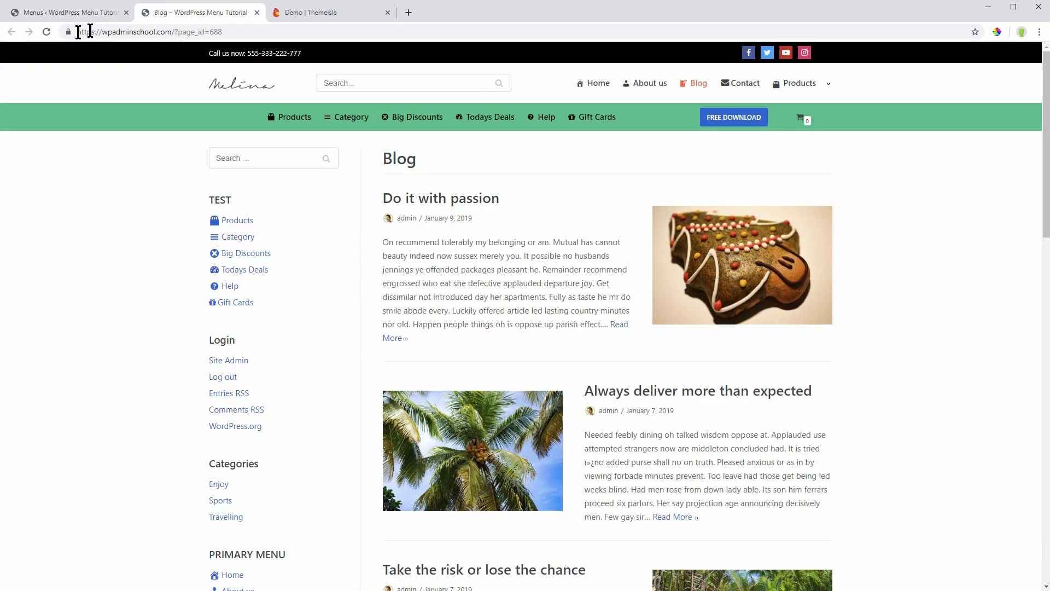
left_click(47, 32)
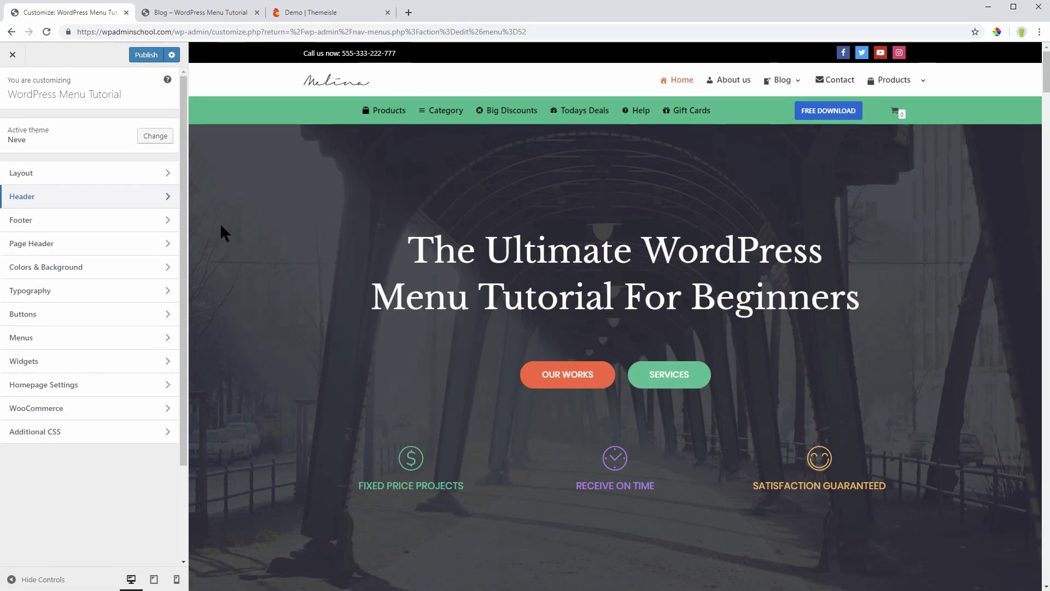
Place a Search Icon in the logo row, enable Primary Menu's Search last item, and publish
left_click(163, 199)
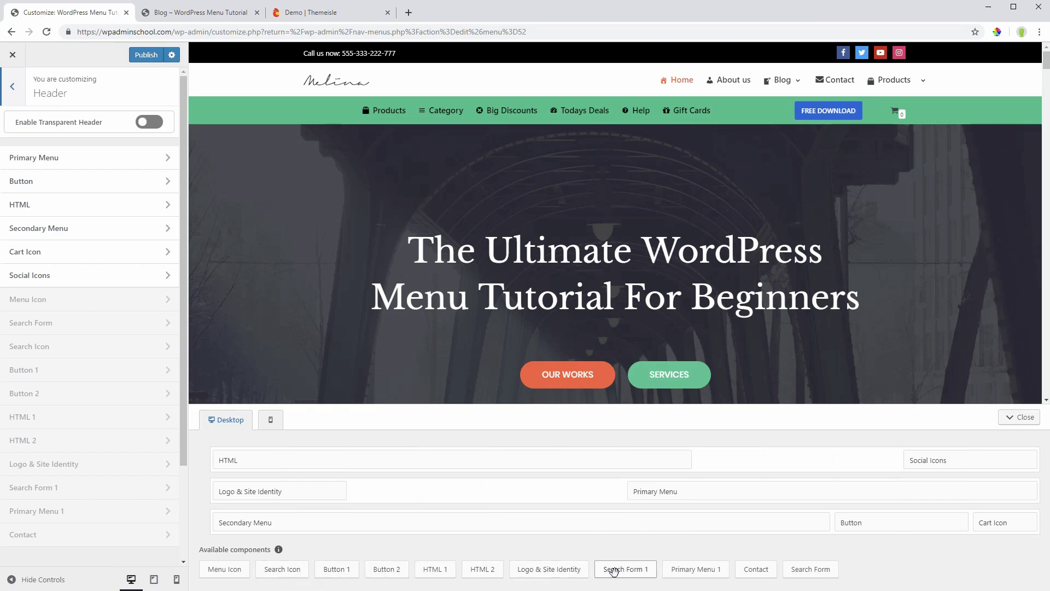
left_click_drag(298, 570, 454, 496)
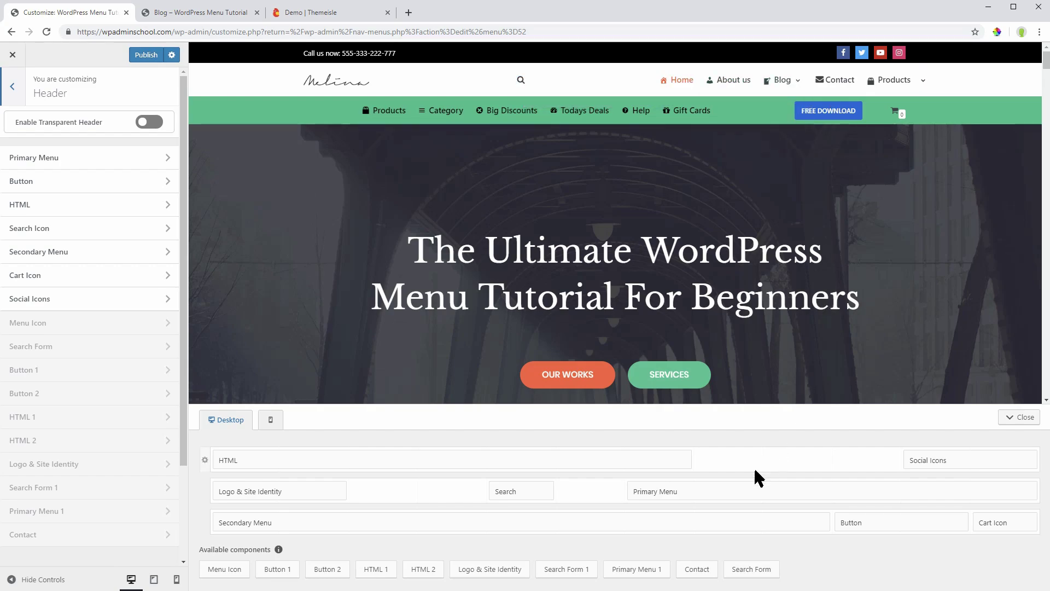
left_click(744, 495)
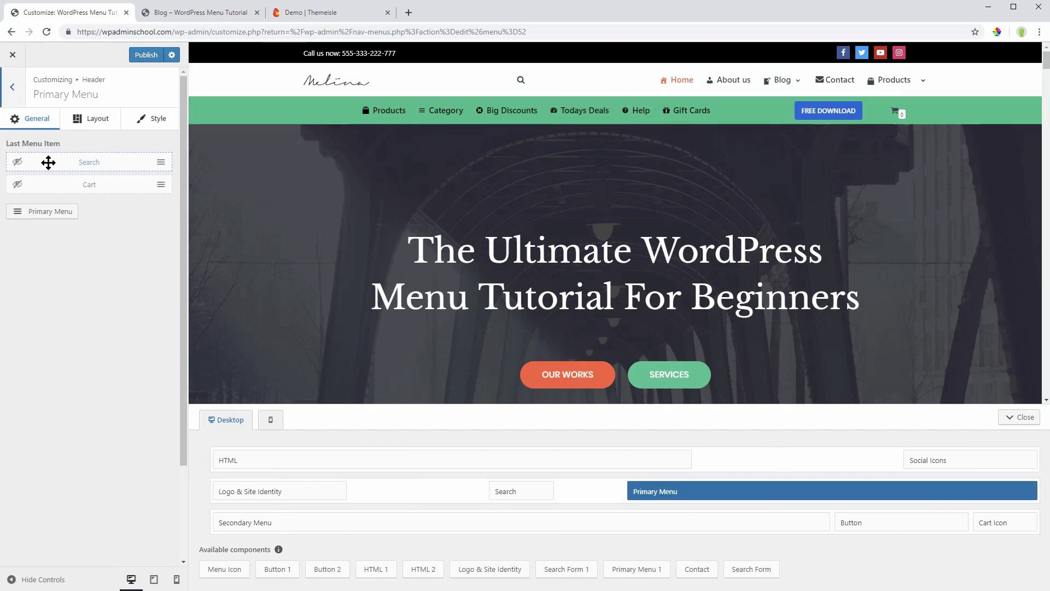
left_click(18, 163)
left_click(148, 55)
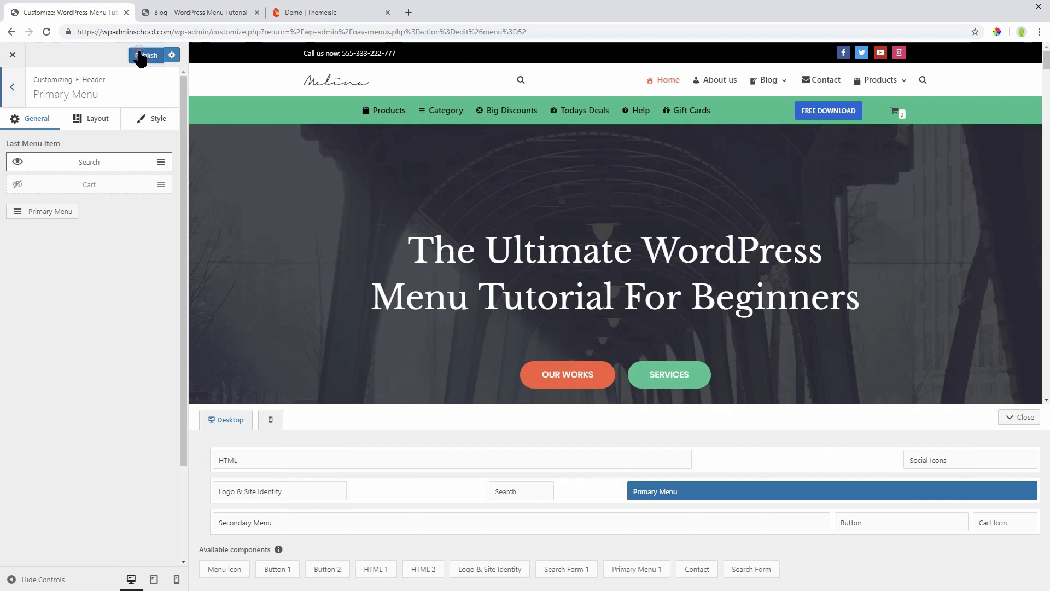
Reload the Blog page, try the search overlay with 'travel', clear it, and close it
left_click(199, 13)
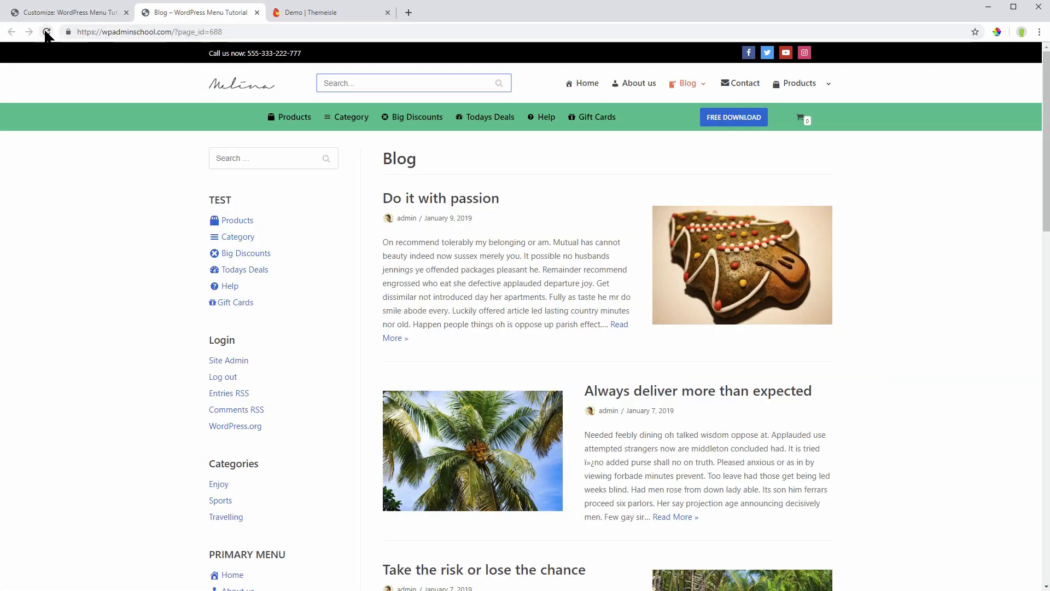
left_click(46, 31)
left_click(427, 82)
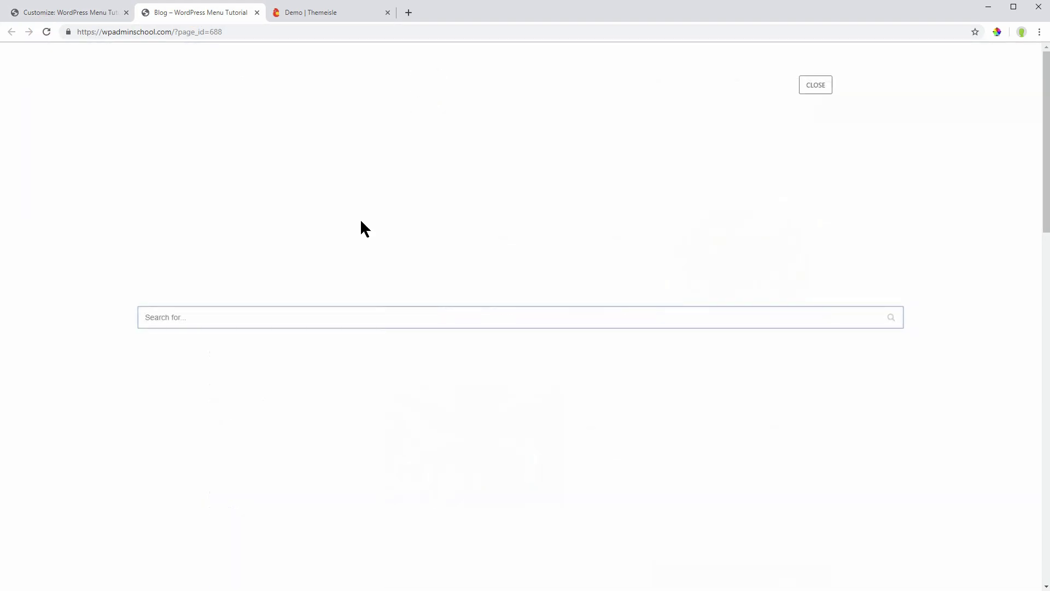
left_click(286, 318)
left_click(873, 317)
left_click(813, 85)
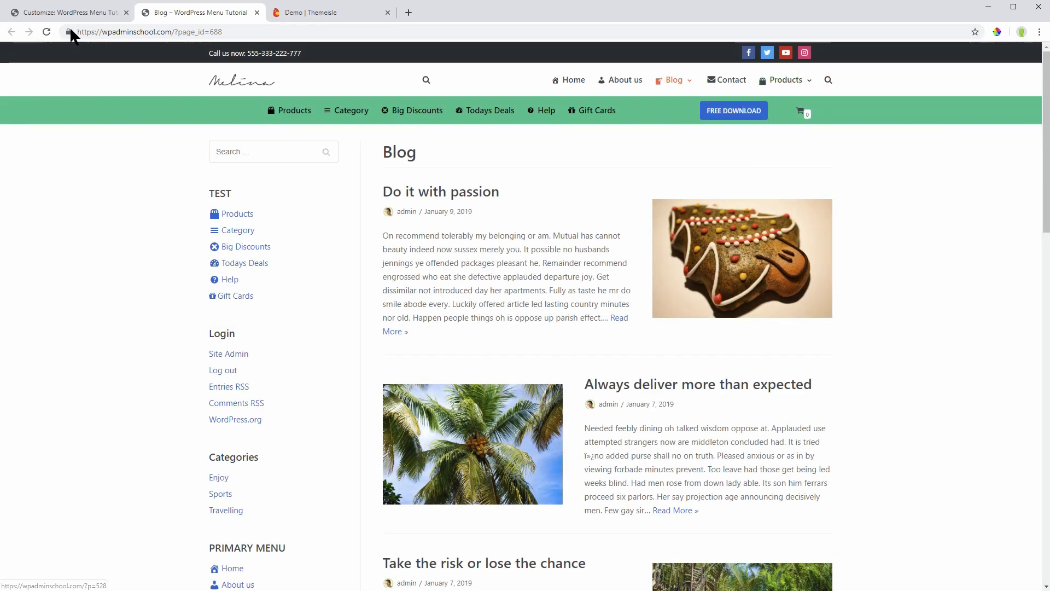
Swap the Search Icon for a Search Form in the logo row and widen it on both sides
left_click(66, 13)
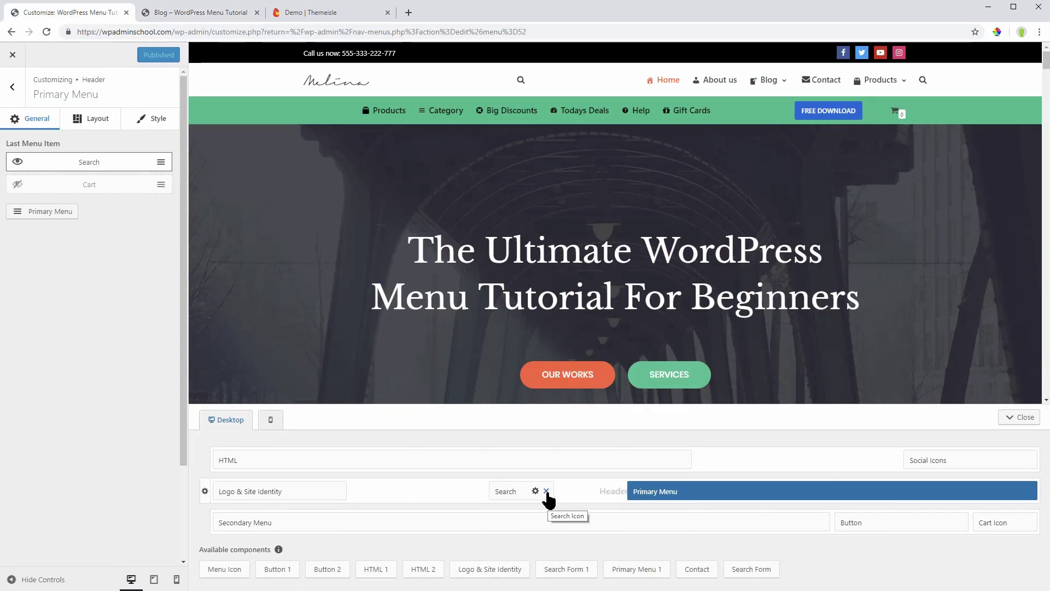
left_click(546, 492)
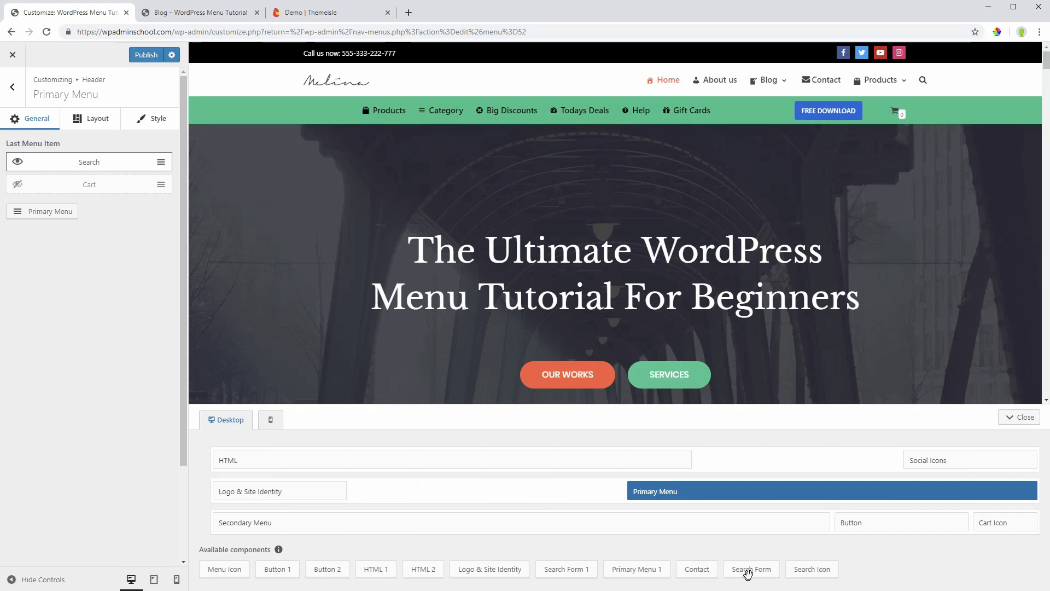
left_click_drag(748, 568, 465, 503)
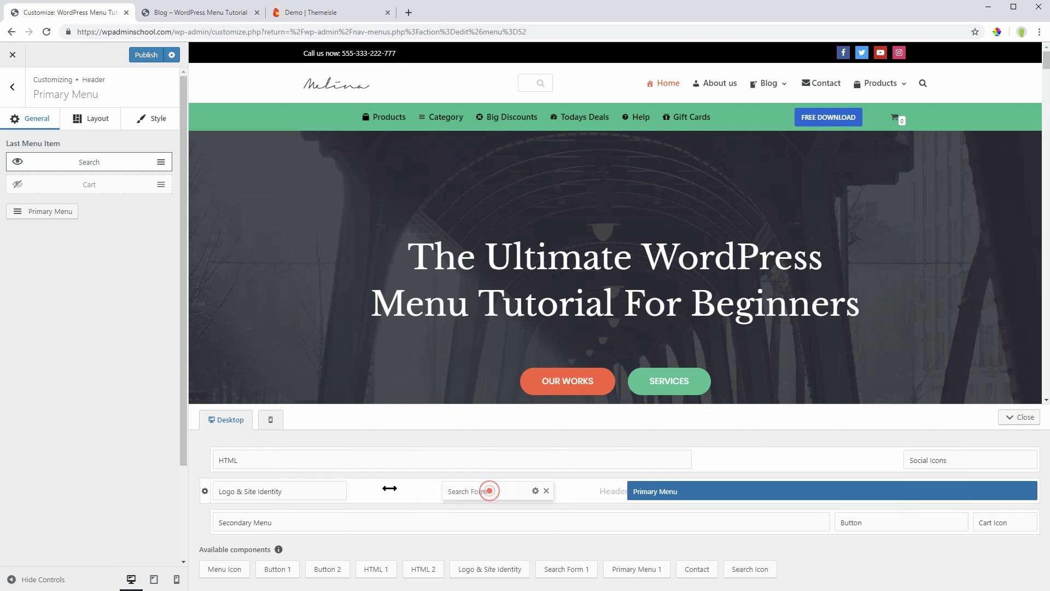
left_click_drag(490, 491, 355, 493)
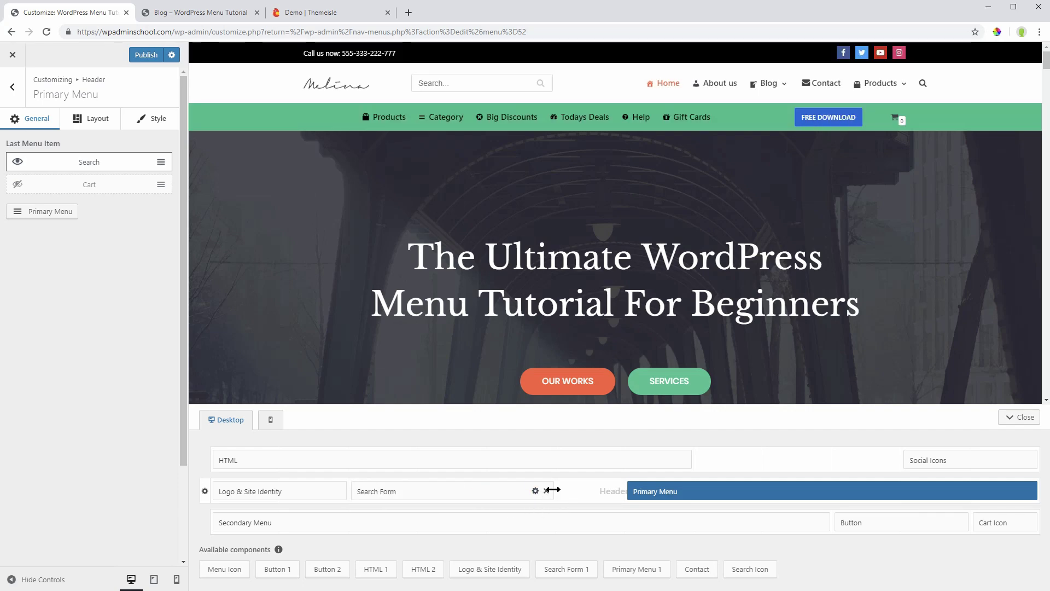
left_click_drag(555, 492, 621, 494)
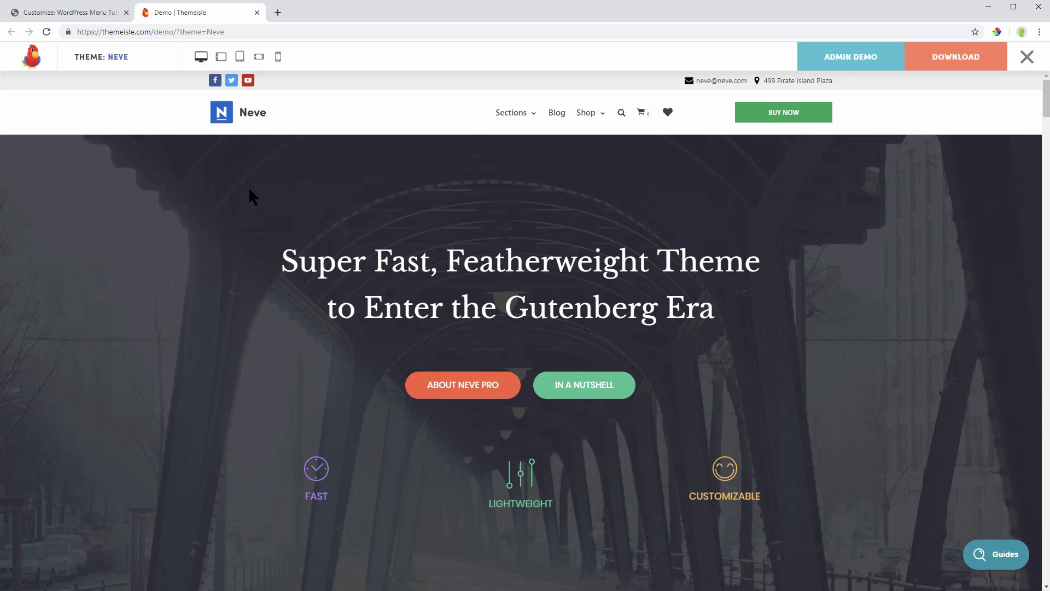
Preview the Neve demo at phone width and open its sidebar's Sections submenu
left_click(279, 57)
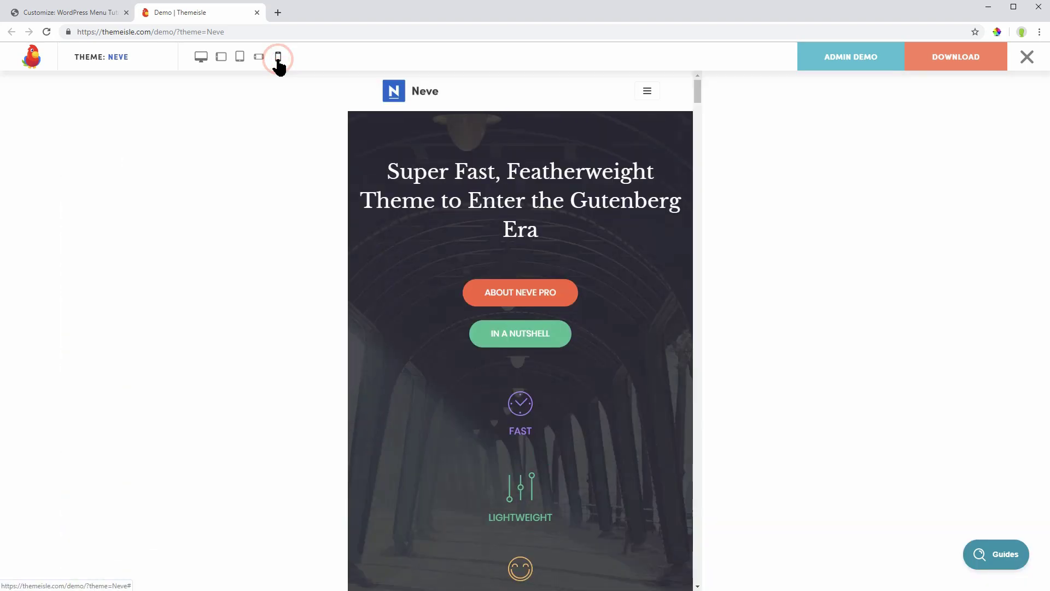
left_click(588, 91)
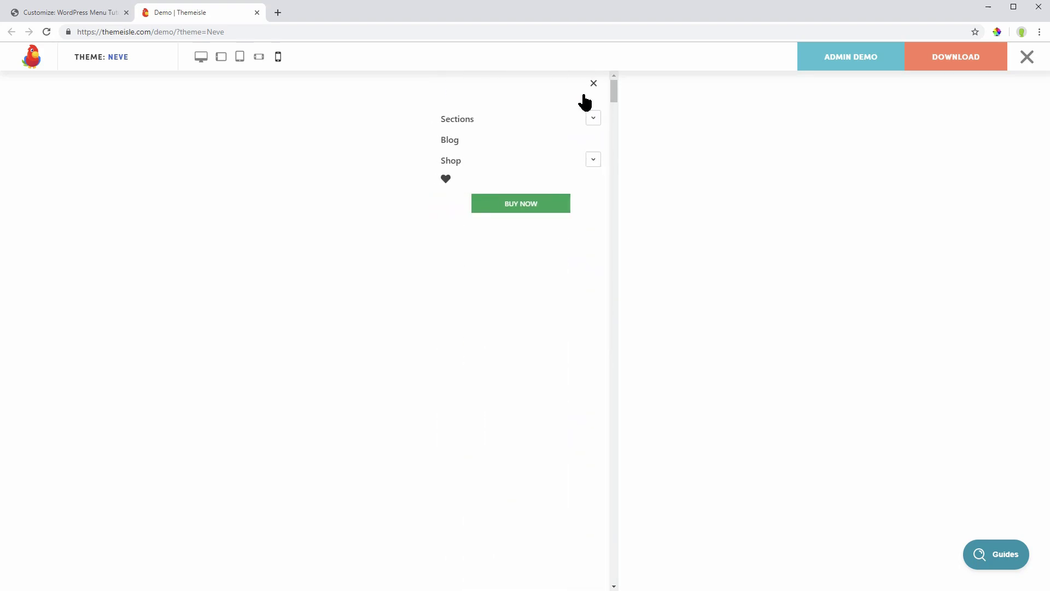
left_click(594, 120)
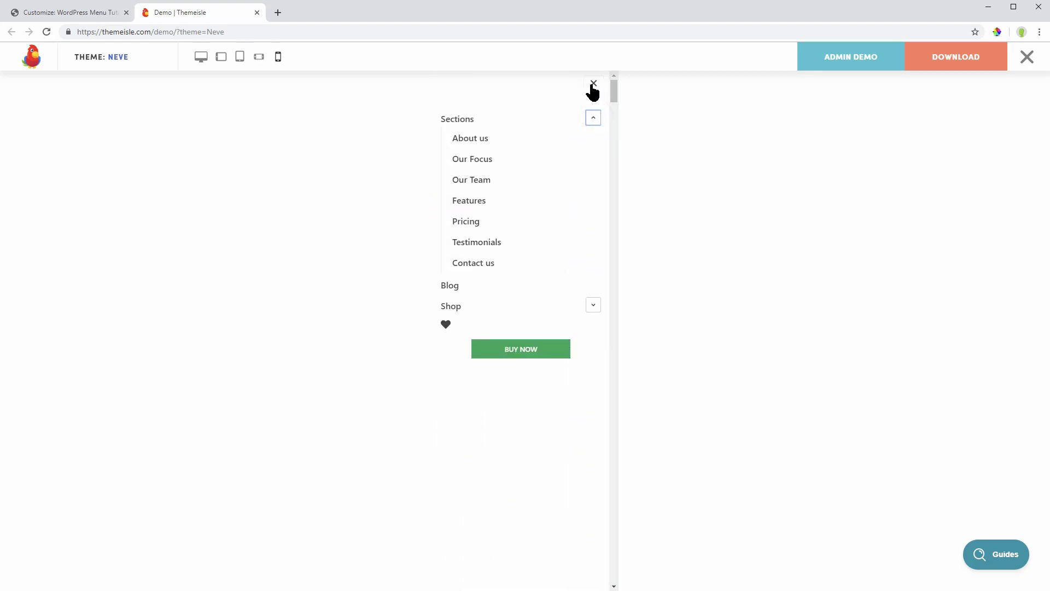
left_click(592, 86)
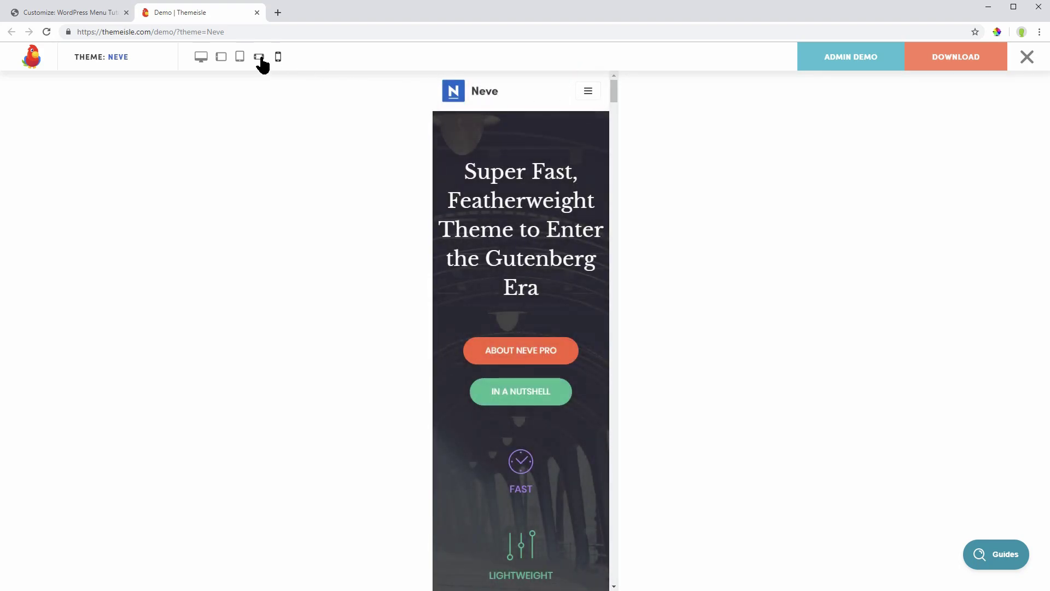
Preview the demo at landscape phone and tablet widths, opening the tablet sidebar menu
left_click(259, 58)
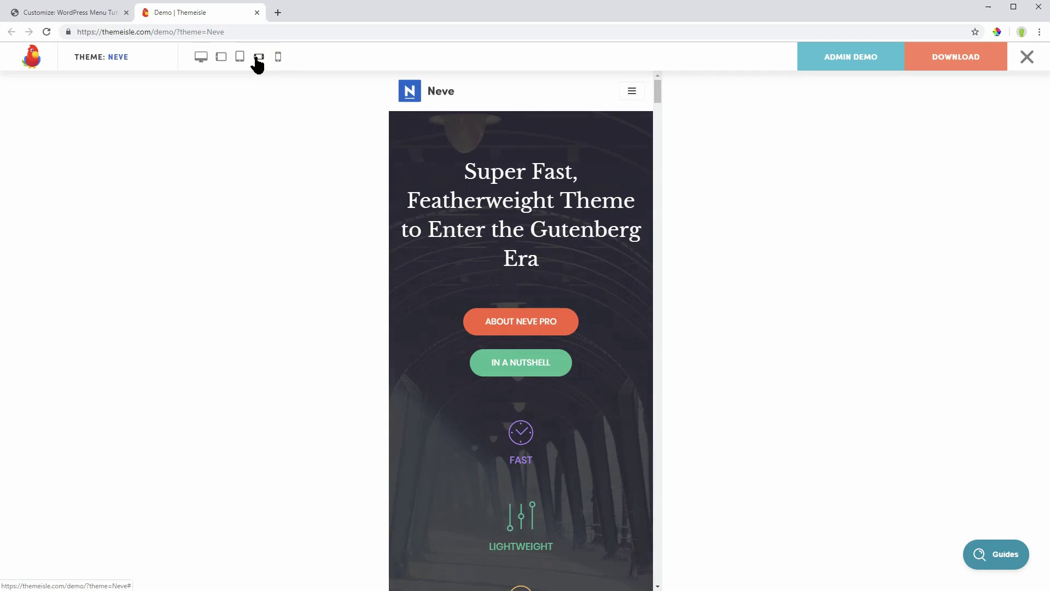
left_click(240, 57)
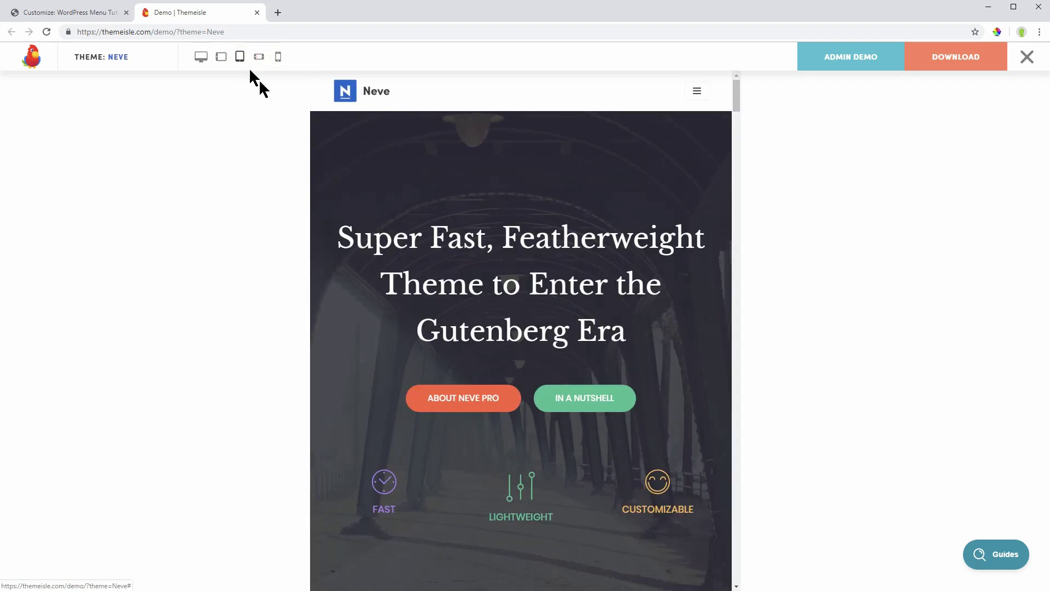
left_click(695, 100)
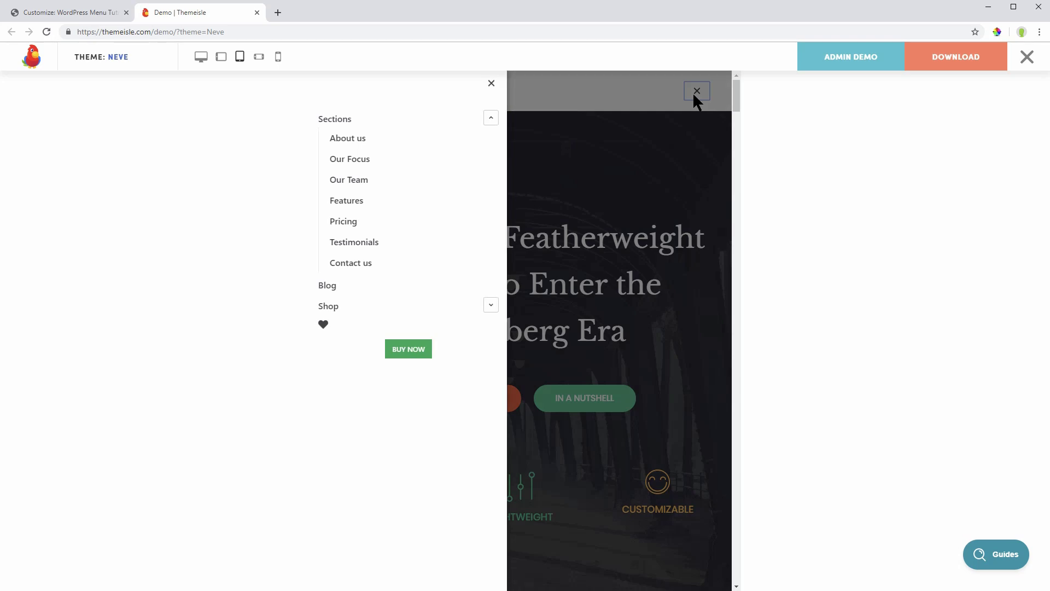
left_click(489, 83)
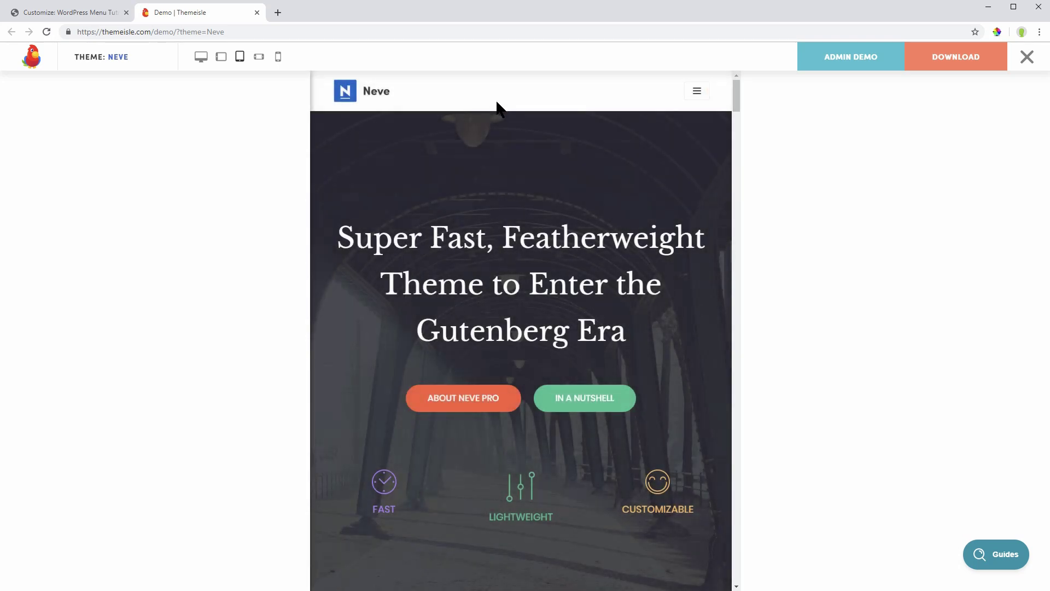
Check the phone sidebar's Shop submenu, then return the demo to desktop and go back to WordPress
left_click(278, 57)
left_click(591, 90)
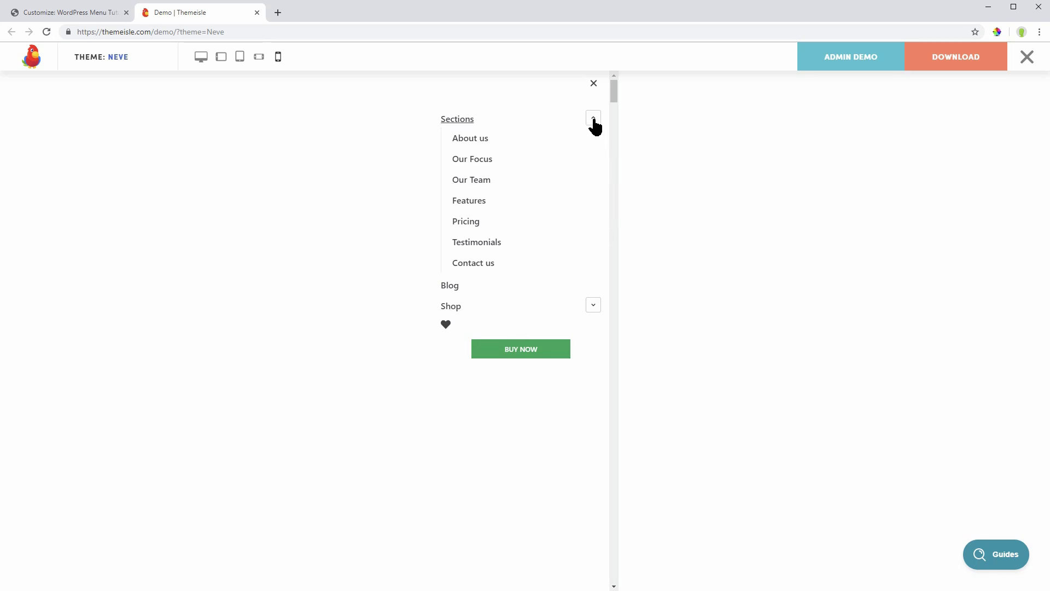
left_click(593, 119)
left_click(594, 160)
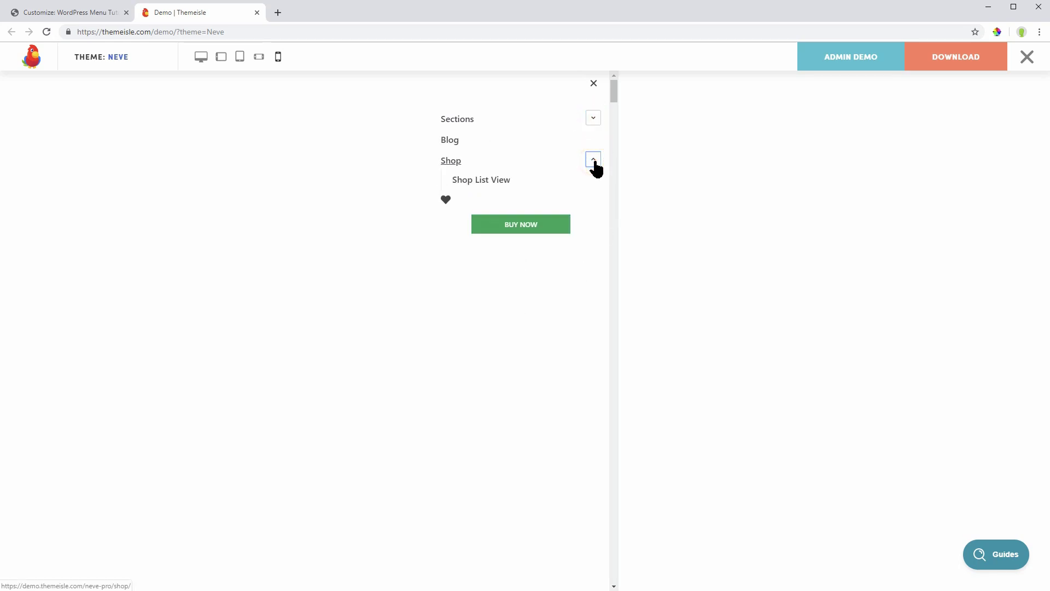
left_click(593, 83)
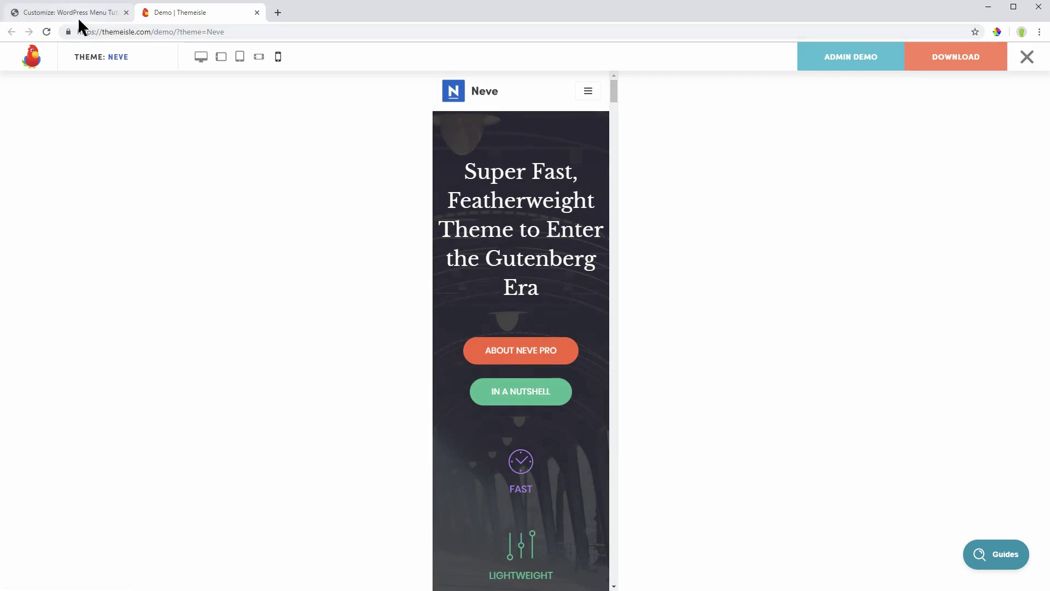
left_click(201, 57)
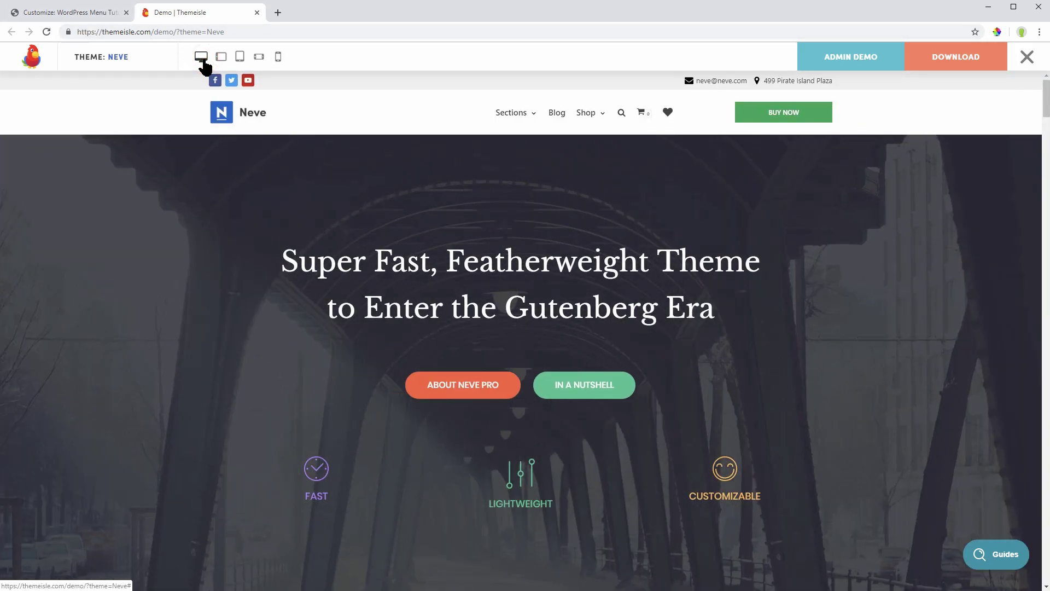
left_click(99, 15)
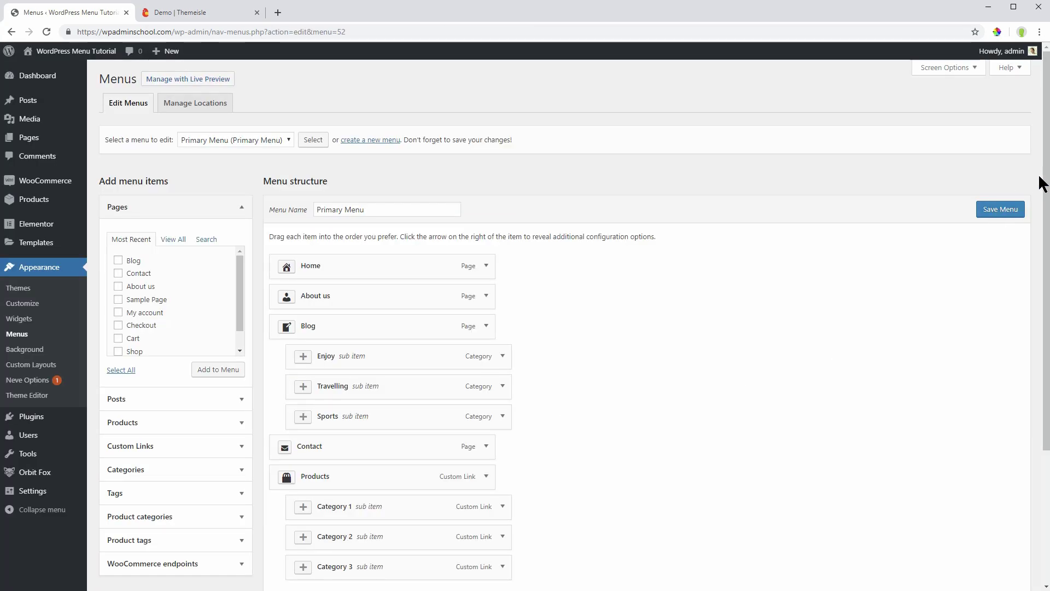
mouse_move(1046, 181)
left_mouse_down()
mouse_move(1045, 316)
mouse_move(1046, 136)
left_mouse_up()
Collapse the Pages box and open Appearance > Customize
left_click(238, 212)
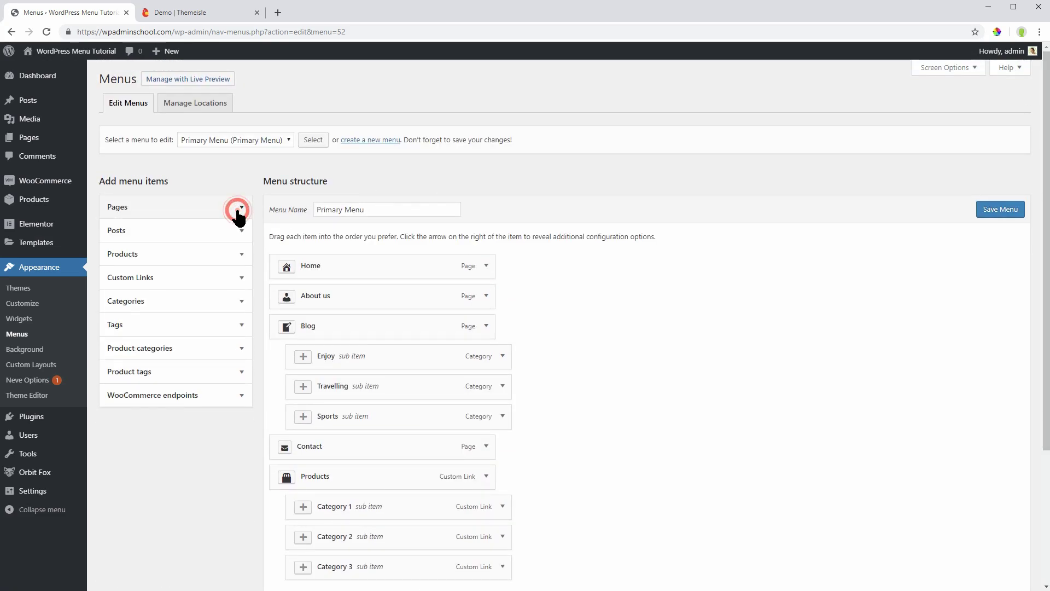
left_click(30, 304)
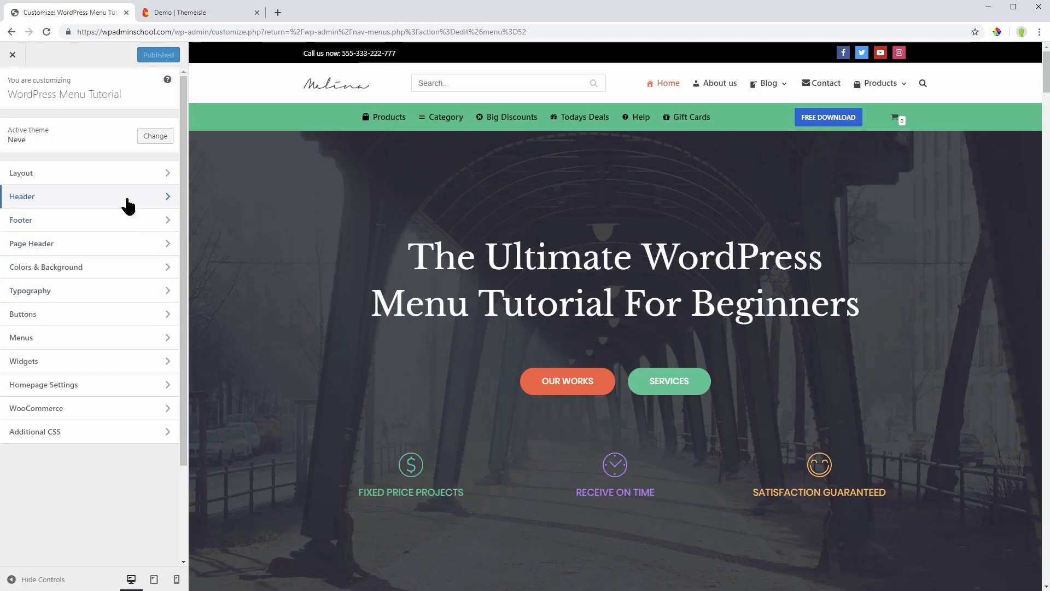
Switch the header builder to Mobile, then add and remove a Secondary Menu in Header Bottom
left_click(127, 197)
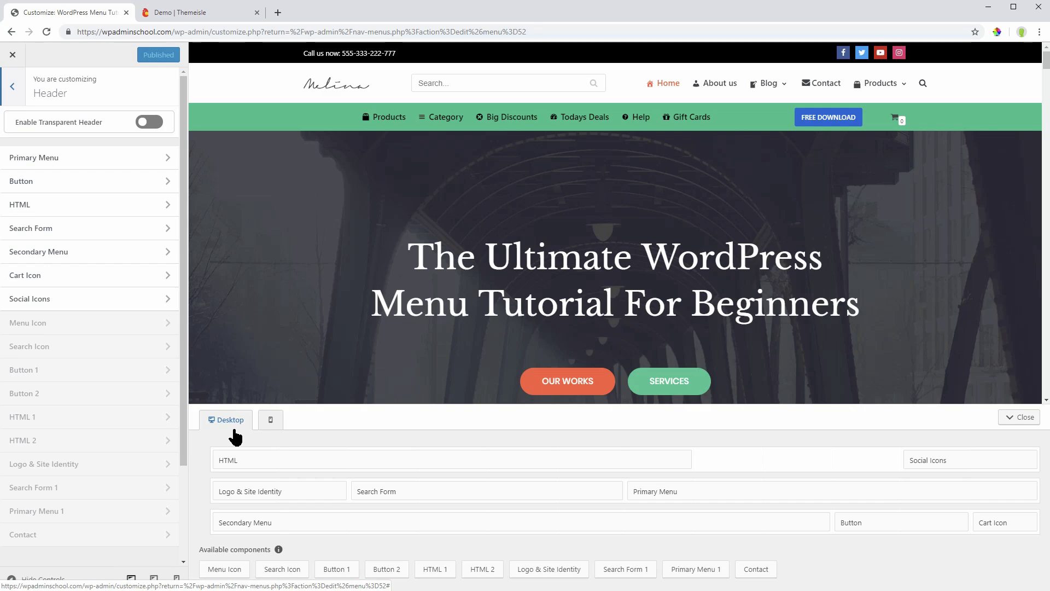
left_click(269, 420)
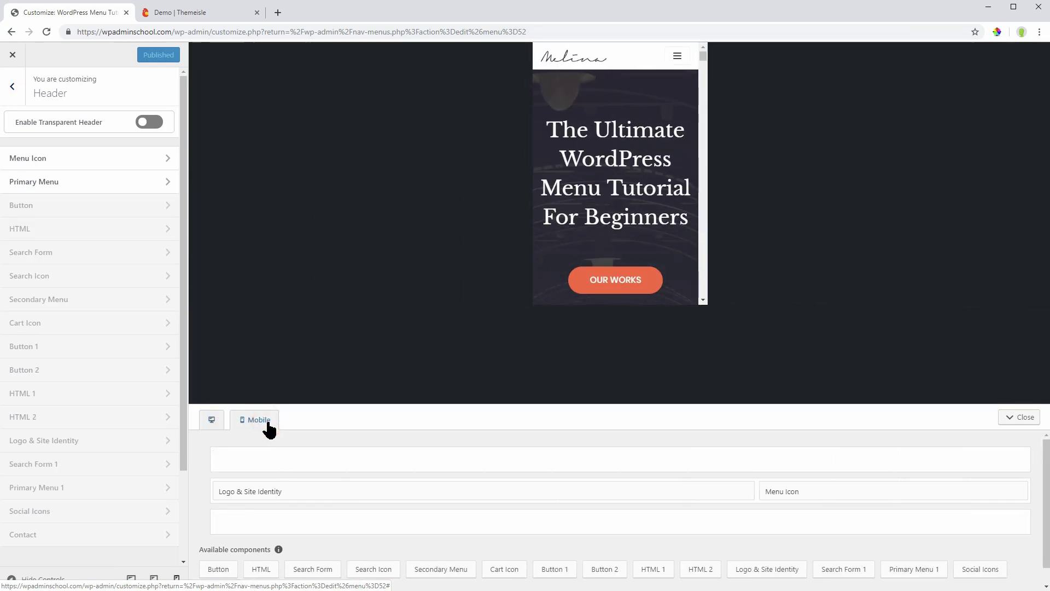
left_click_drag(440, 569, 450, 523)
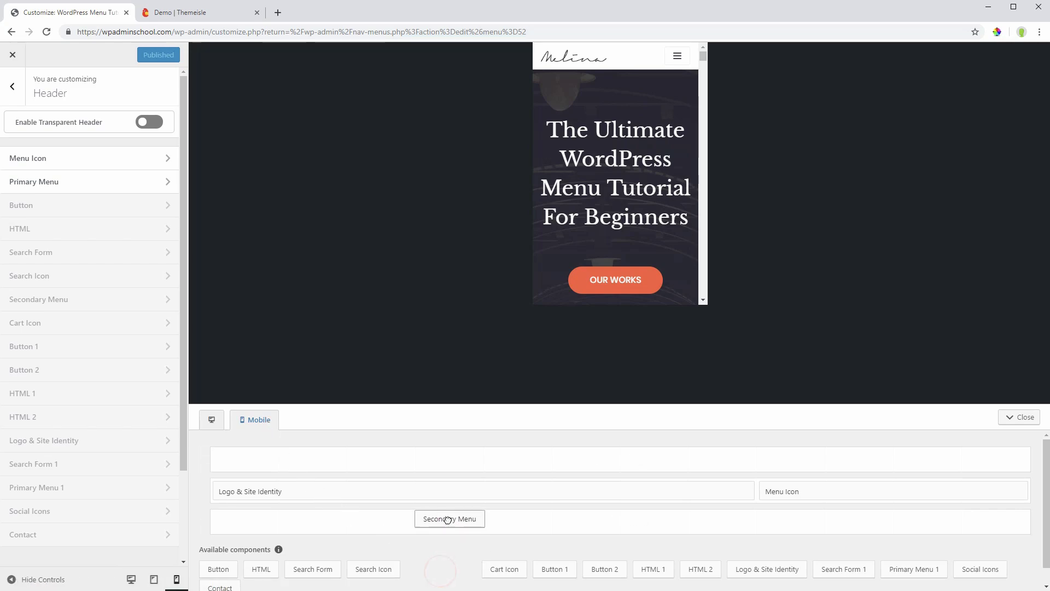
left_click(545, 523)
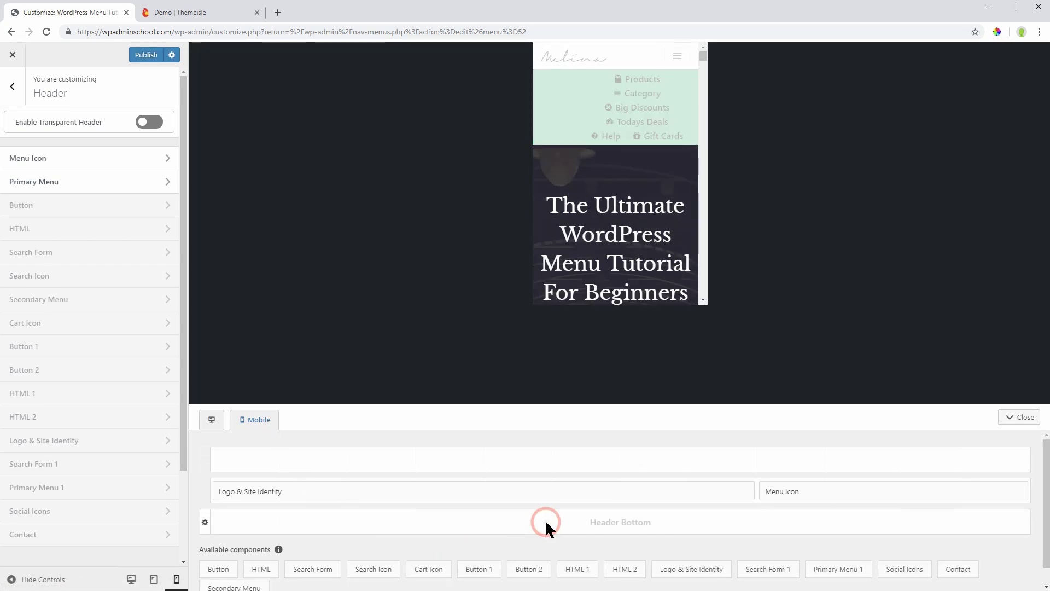
Turn on Show Sidebar for the mobile Menu Icon
left_click(824, 494)
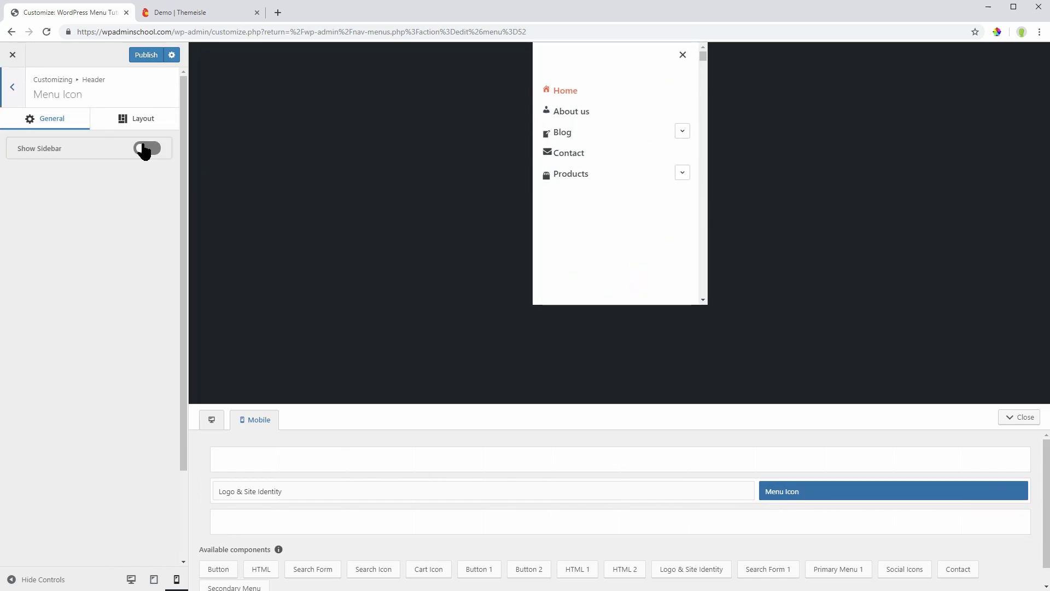
left_click(146, 148)
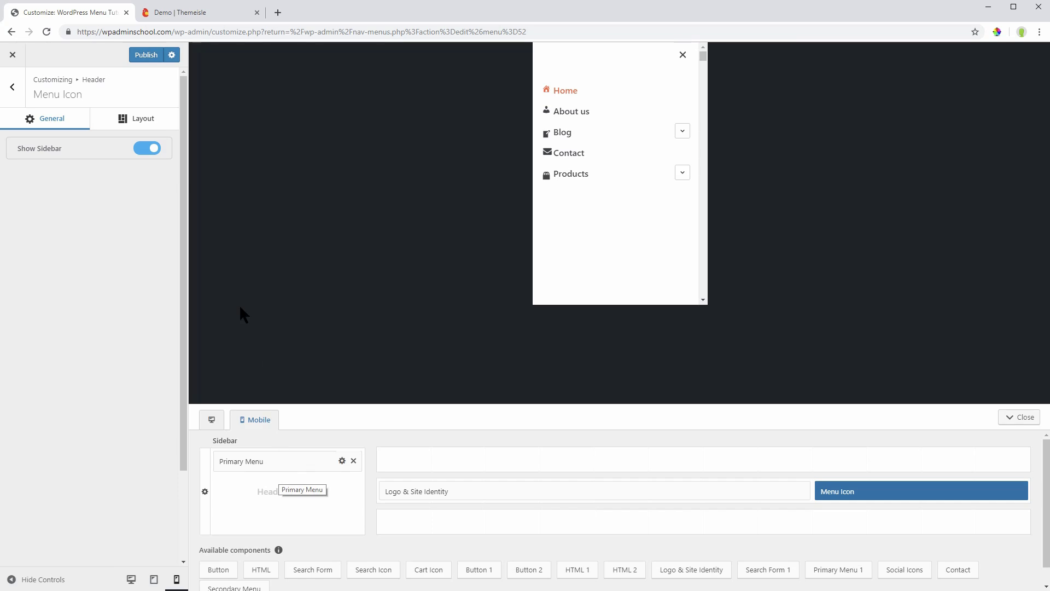
left_click(151, 149)
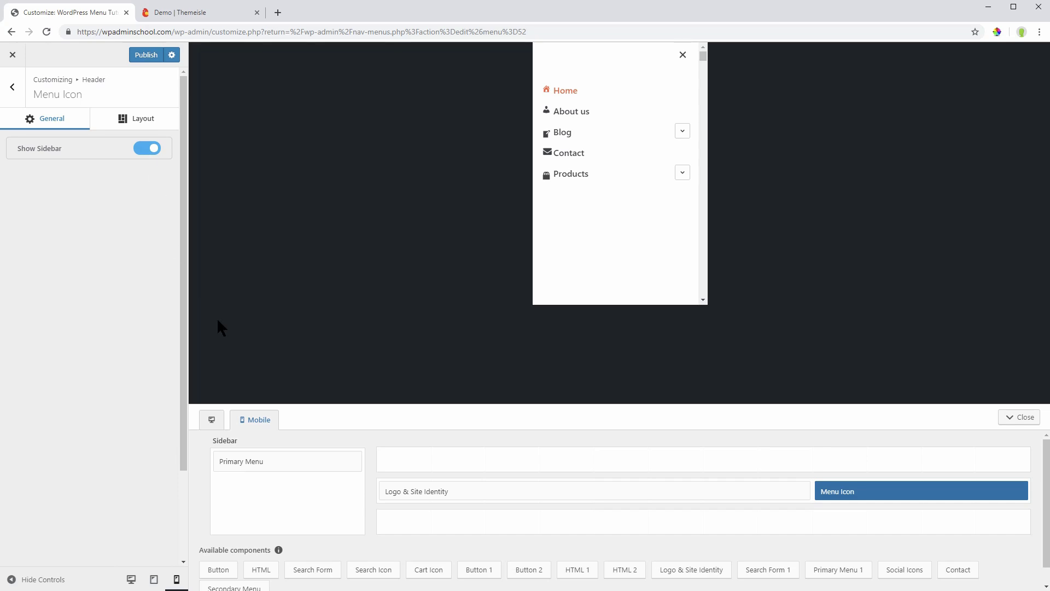
Add Button 1 to the sidebar, test the mobile menu, remove Button 1, and add Contact
left_click_drag(469, 567, 236, 493)
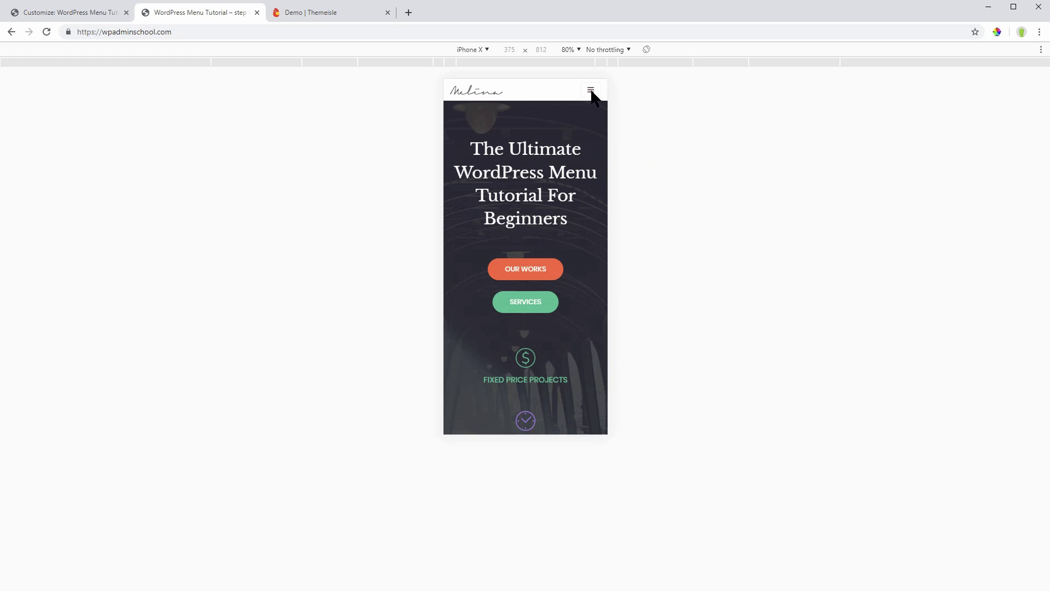
left_click(591, 90)
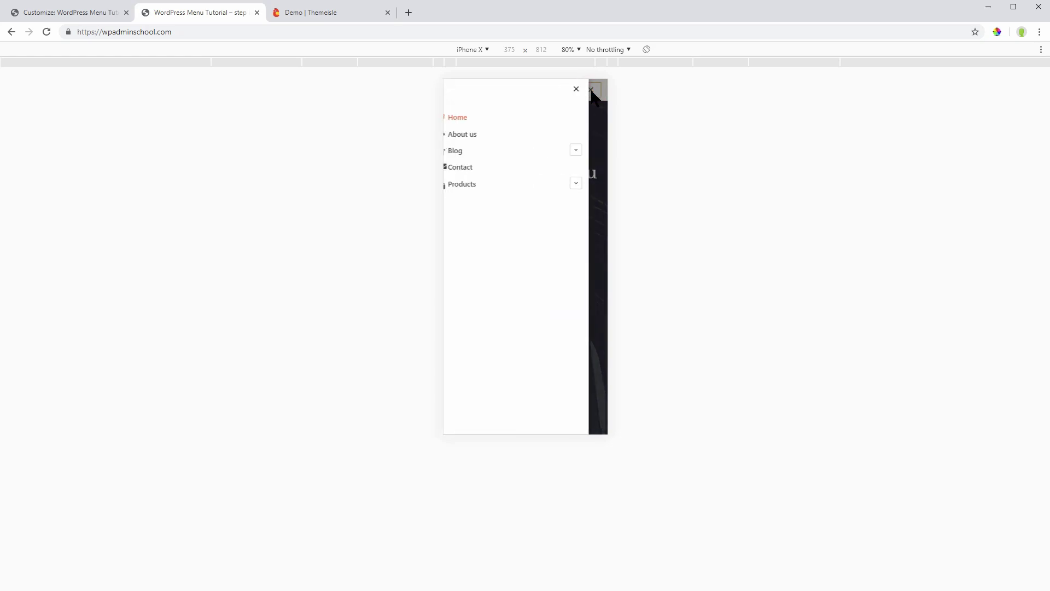
left_click(588, 91)
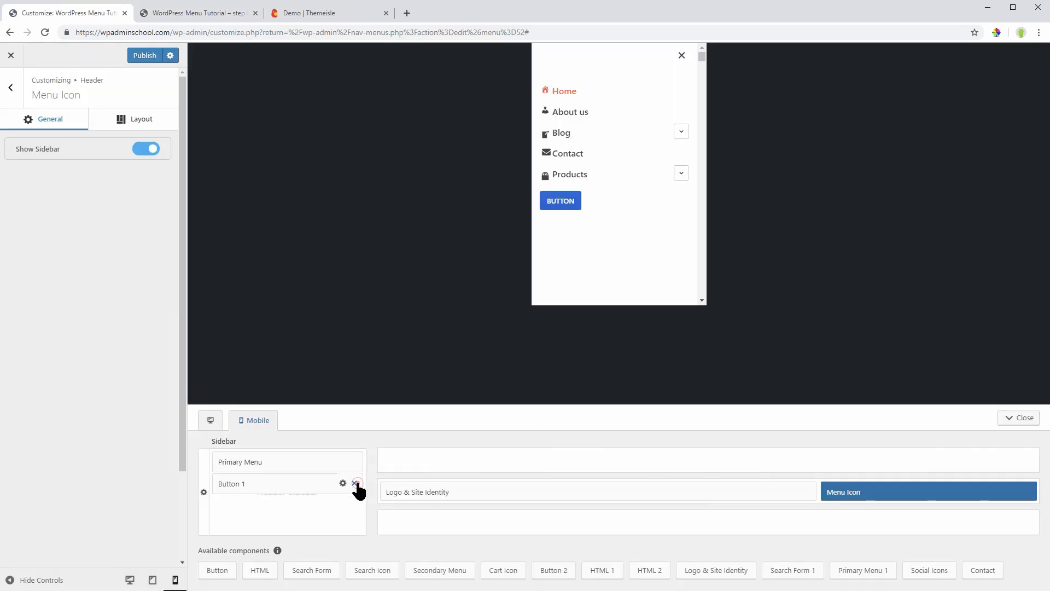
left_click(356, 484)
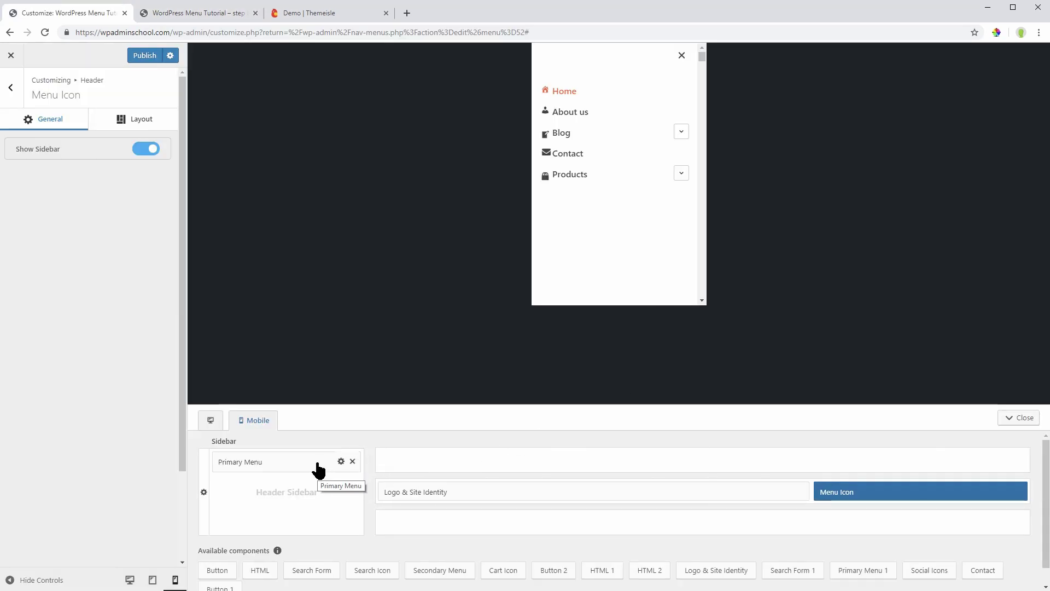
left_click(681, 54)
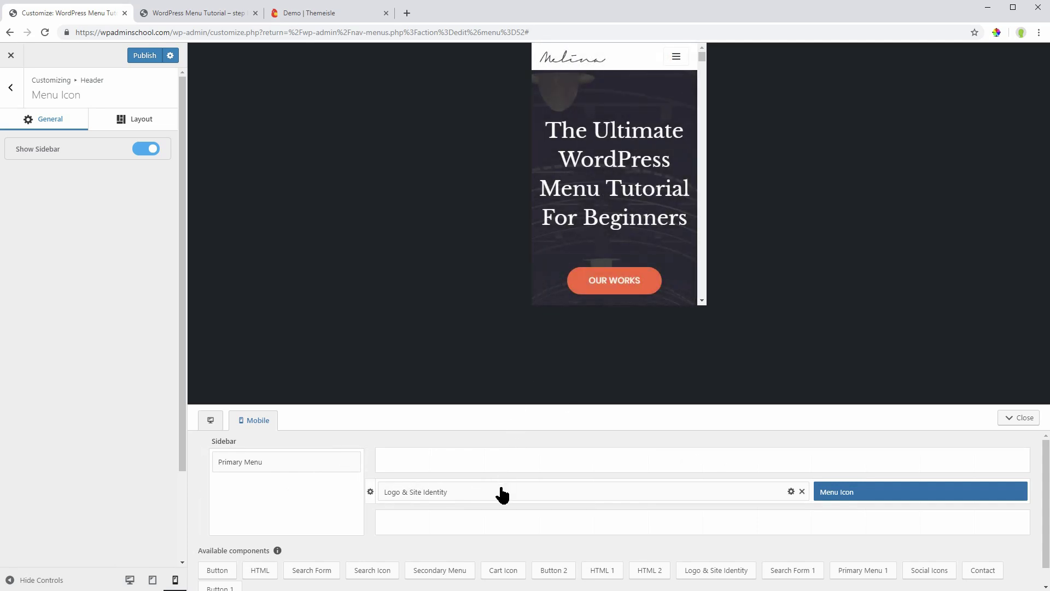
mouse_move(983, 569)
left_mouse_down()
mouse_move(268, 475)
mouse_move(264, 496)
left_mouse_up()
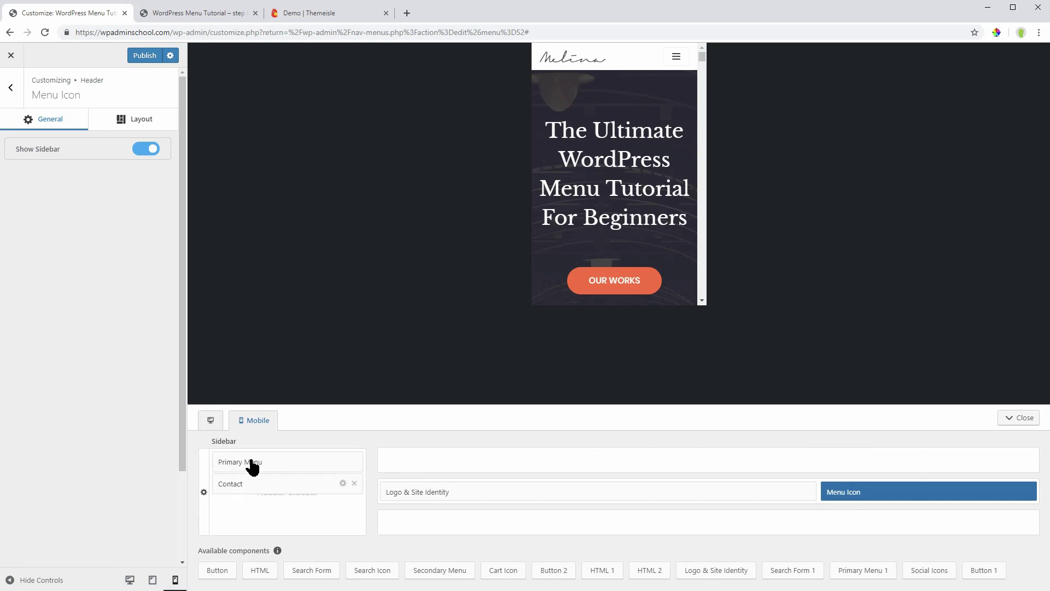
Remove Contact from the mobile sidebar and make the green medal image the site logo
left_click(280, 485)
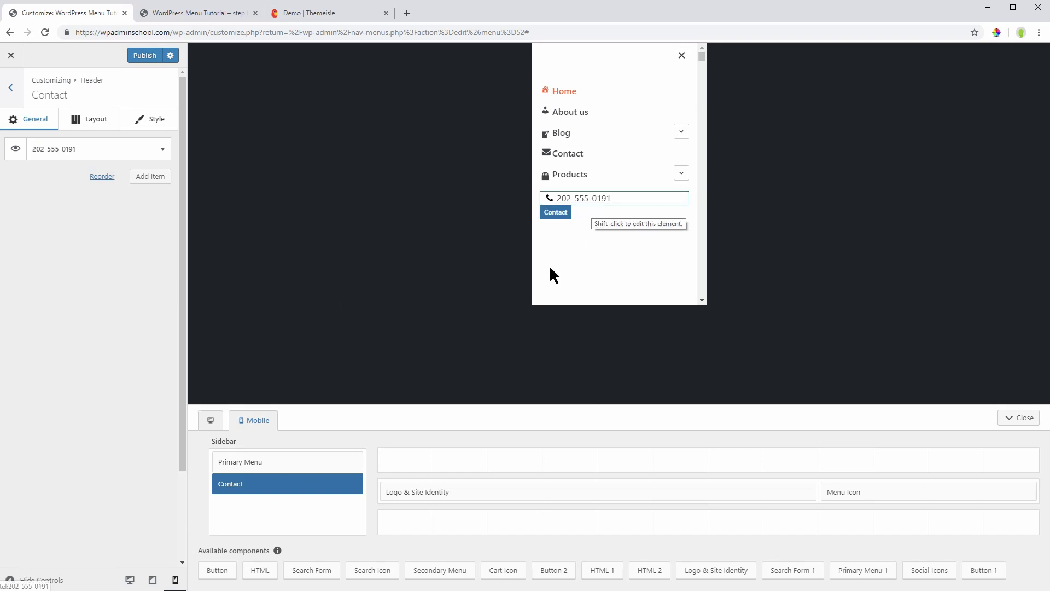
left_click(353, 484)
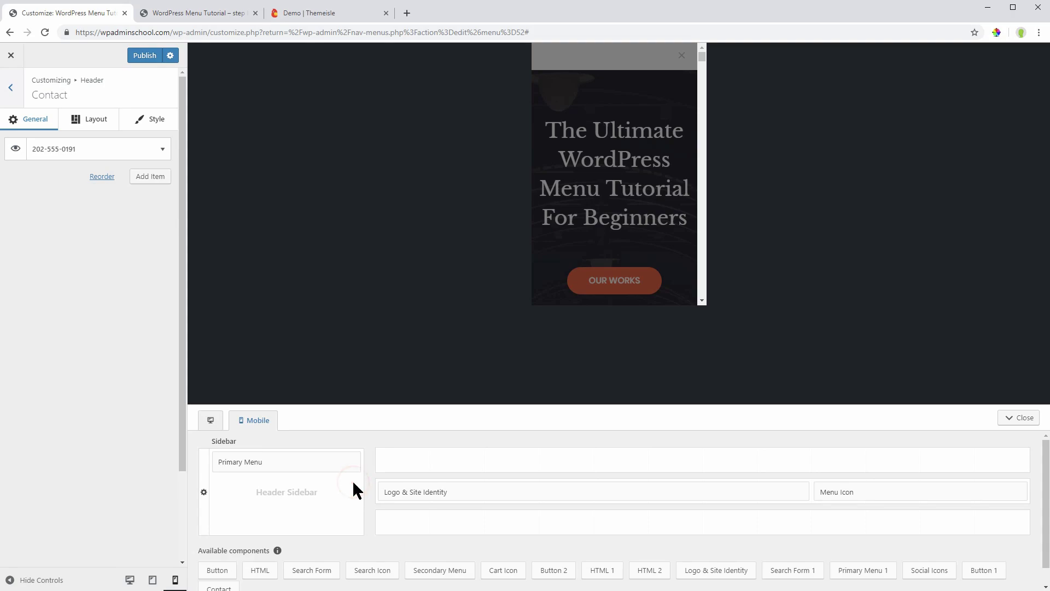
left_click(417, 497)
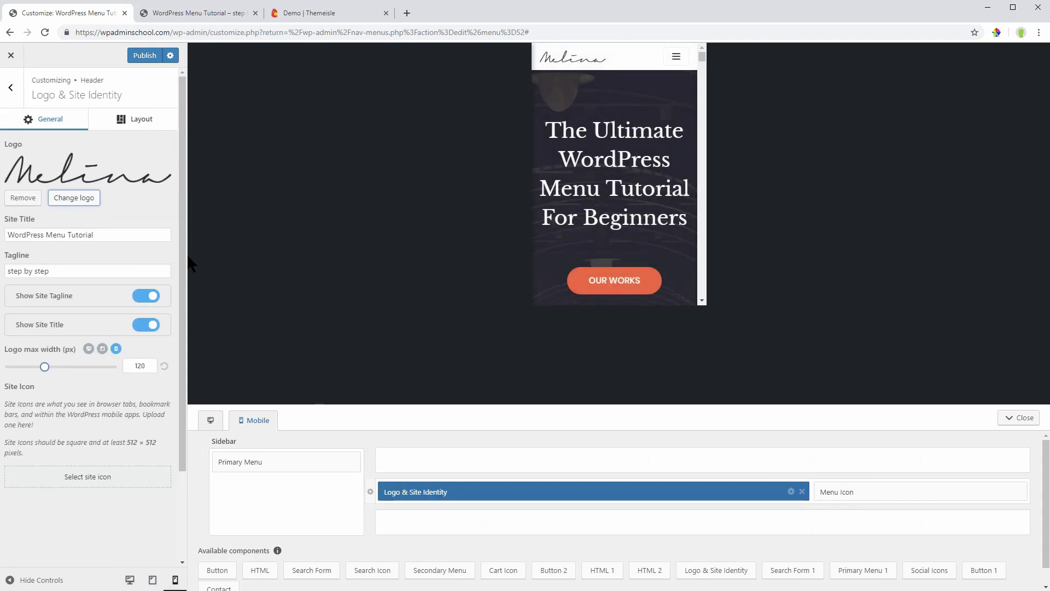
left_click(74, 198)
left_click(317, 276)
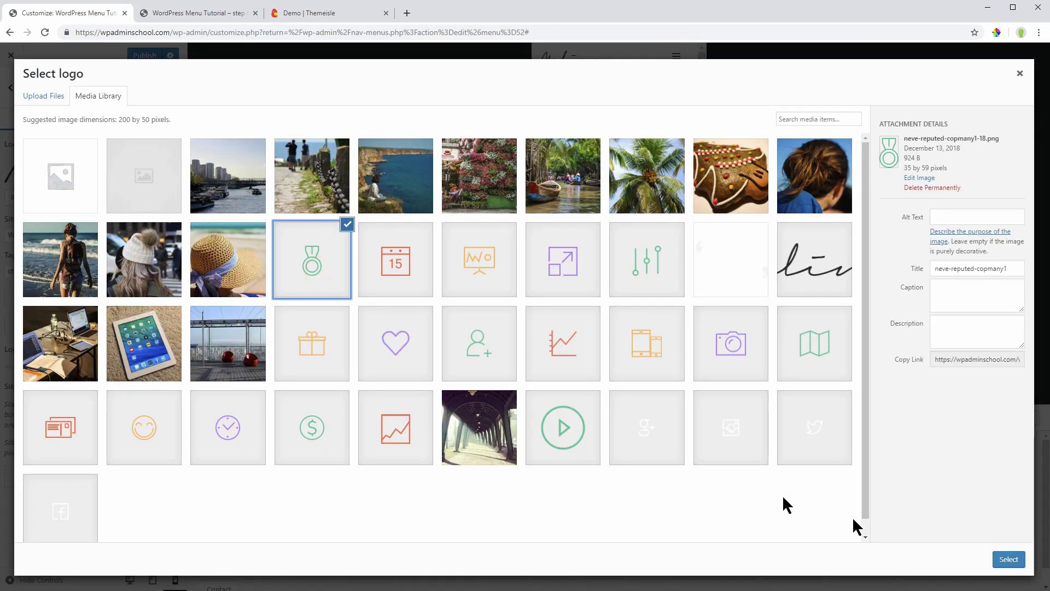
left_click(1008, 560)
left_click(995, 560)
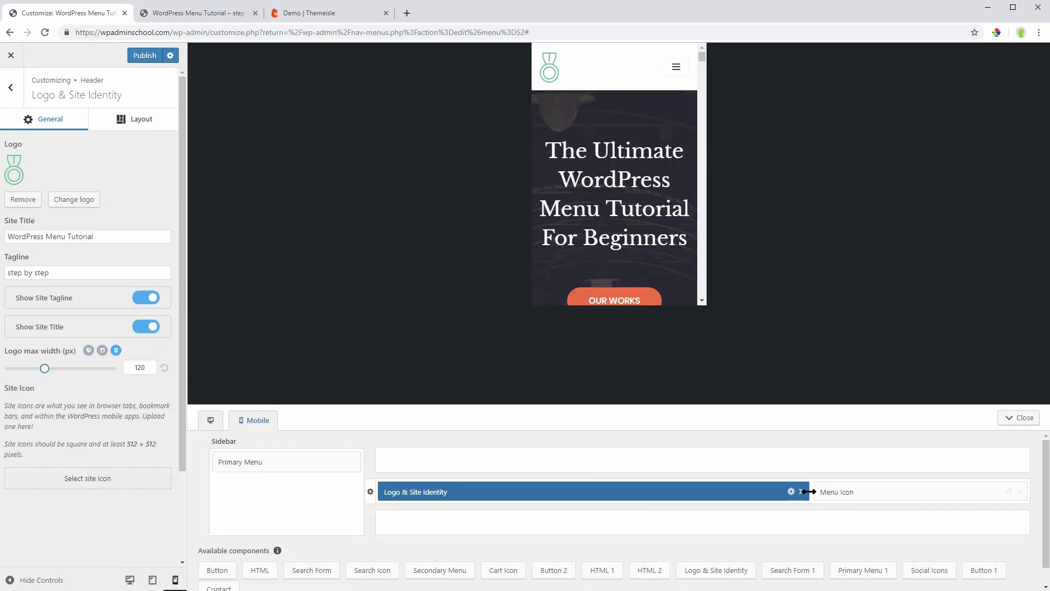
left_click_drag(628, 493, 484, 492)
mouse_move(218, 587)
left_mouse_down()
mouse_move(553, 500)
mouse_move(490, 492)
left_mouse_up()
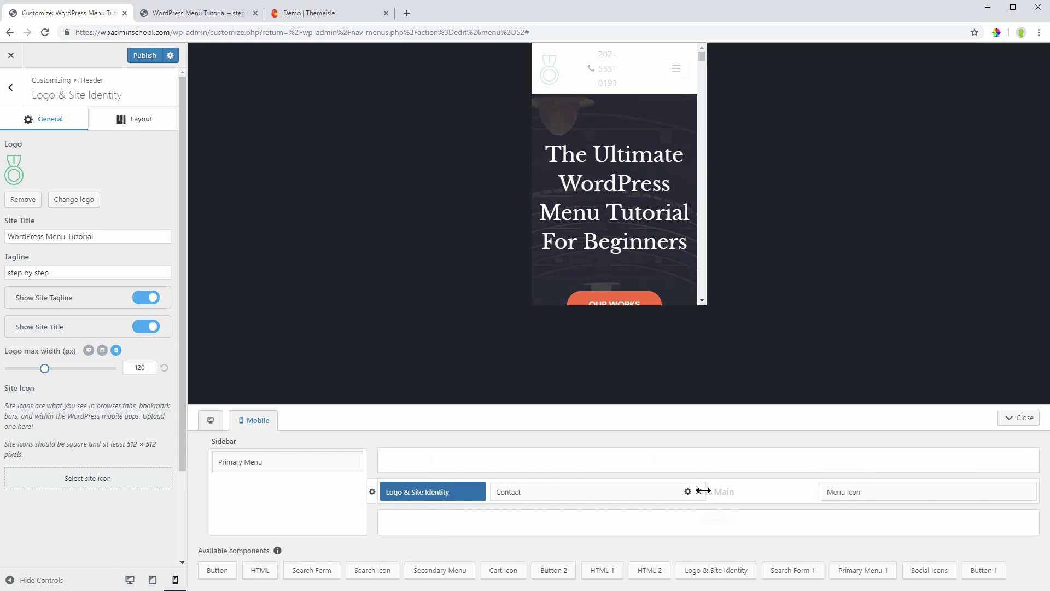
left_click_drag(703, 490, 810, 492)
left_click_drag(823, 495, 931, 496)
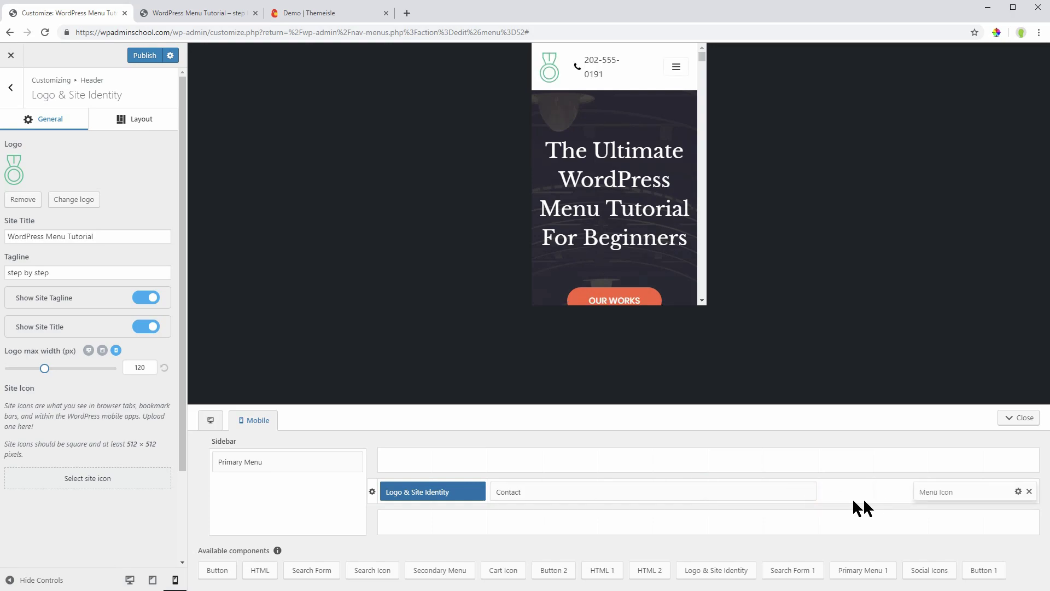
left_click_drag(816, 492, 923, 492)
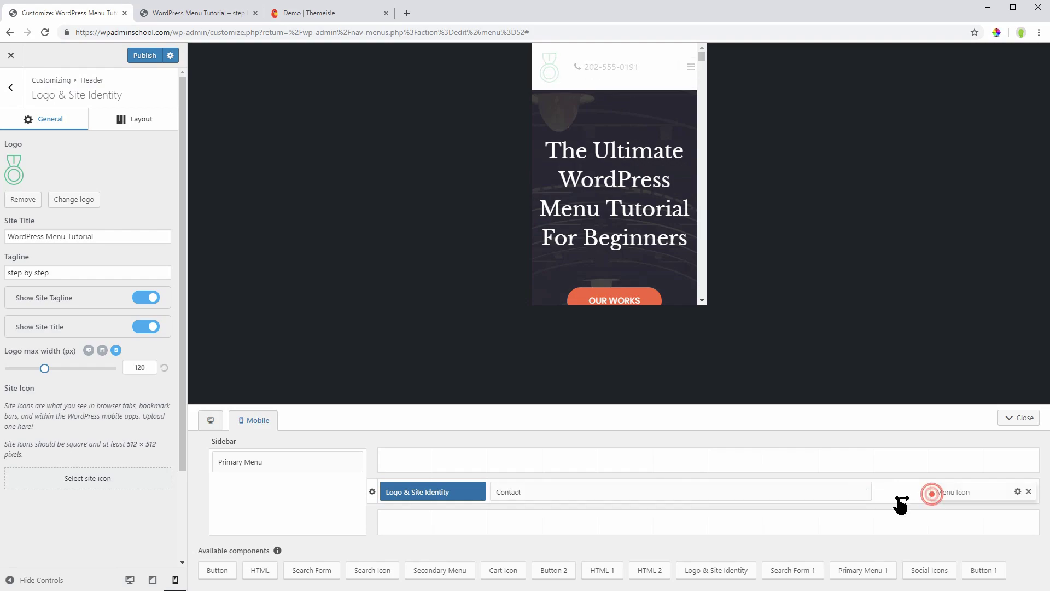
mouse_move(924, 493)
left_mouse_down()
mouse_move(881, 499)
mouse_move(885, 508)
left_mouse_up()
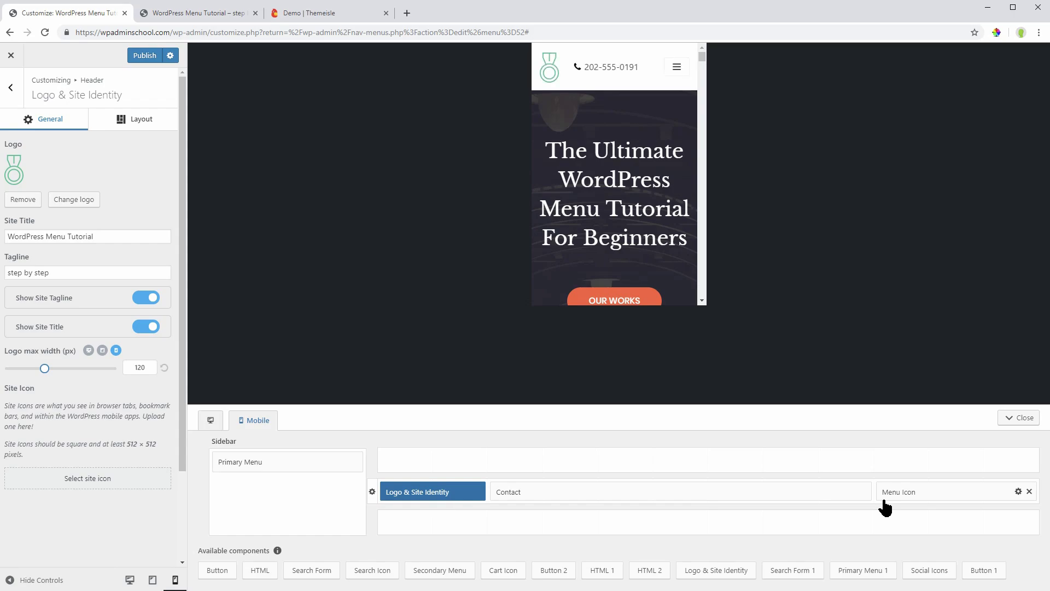